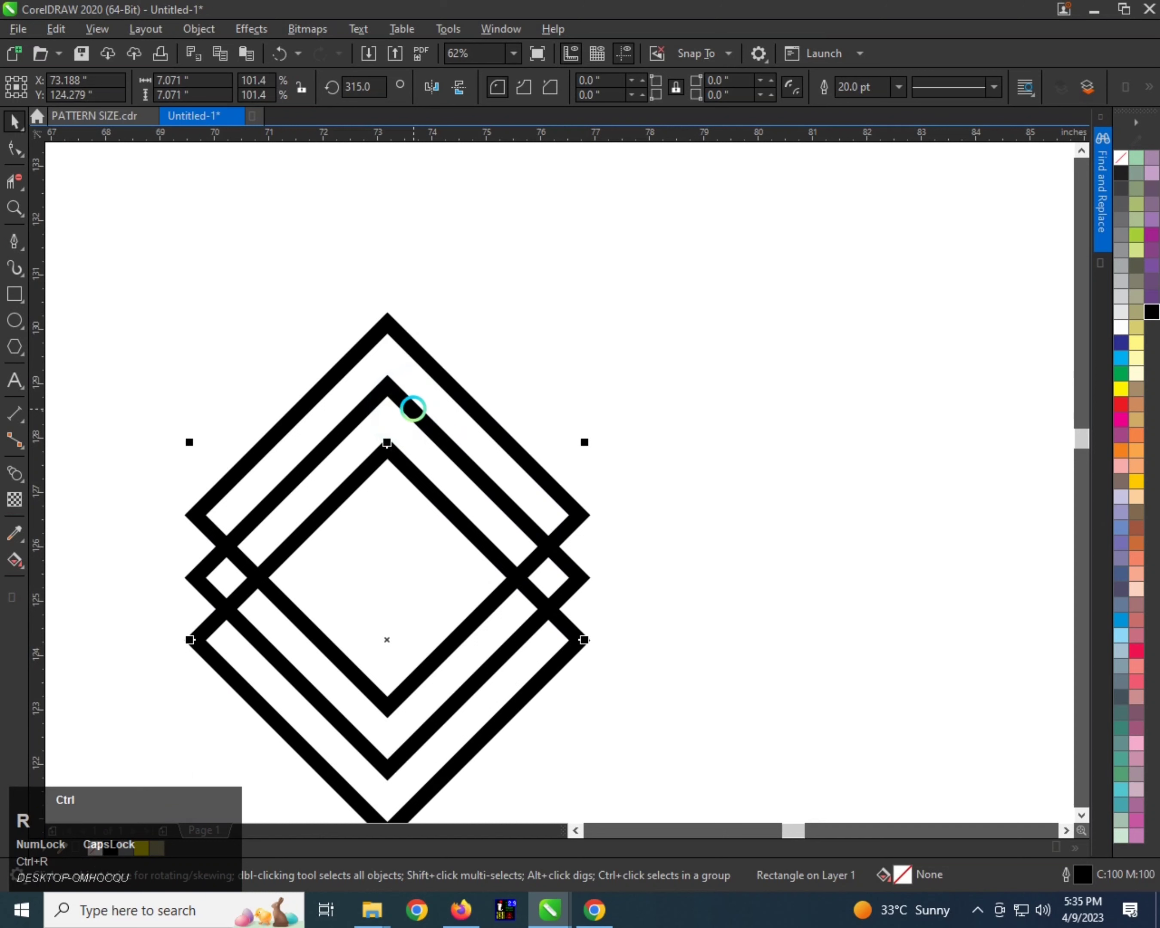
- Repeat the downward duplication of the outlined diamond until seven overlapping copies are stacked, and group them
{"action": "key", "text": "ctrl+r"}
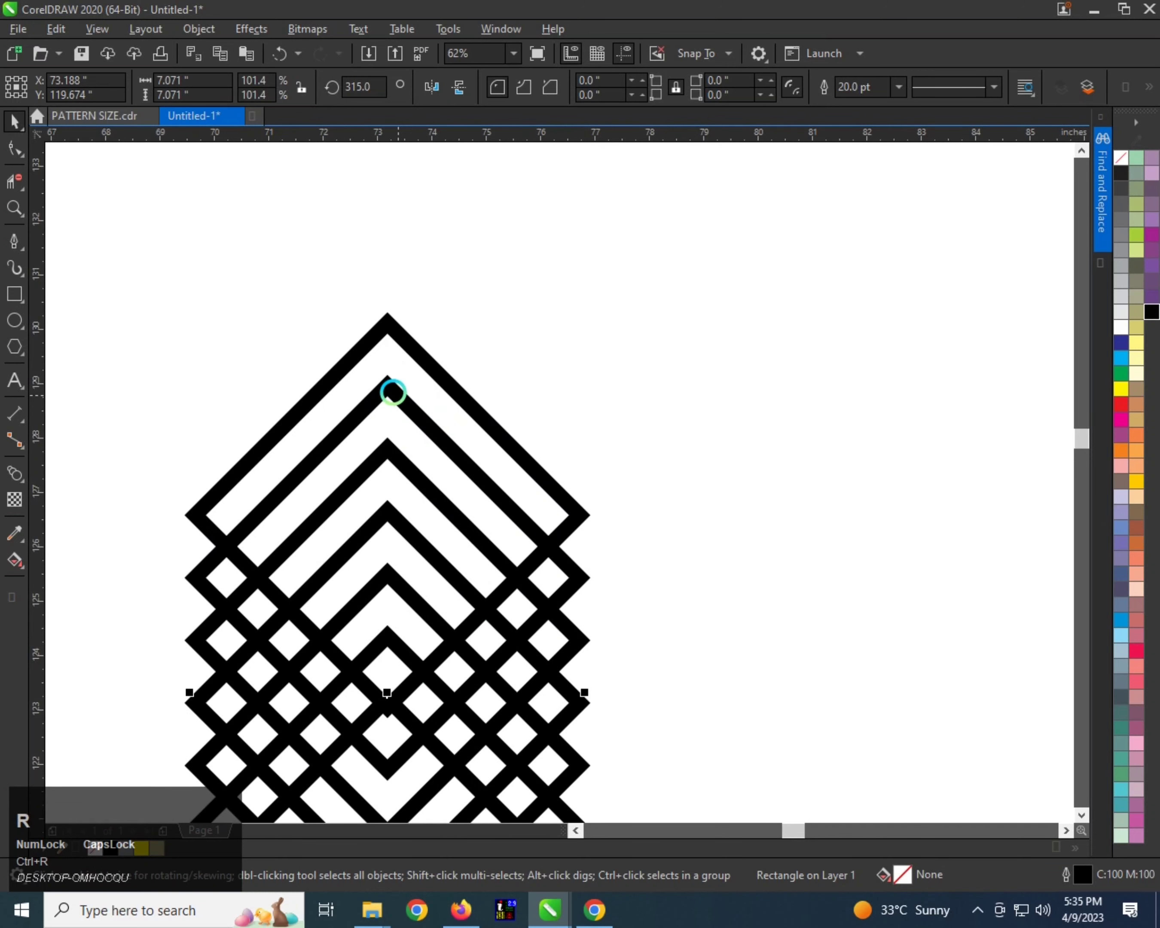
{"action": "scroll", "coordinate": [388, 428], "scroll_direction": "down", "scroll_amount": 1}
{"action": "scroll", "coordinate": [389, 435], "scroll_direction": "up", "scroll_amount": 1}
{"action": "scroll", "coordinate": [261, 335], "scroll_direction": "down", "scroll_amount": 1}
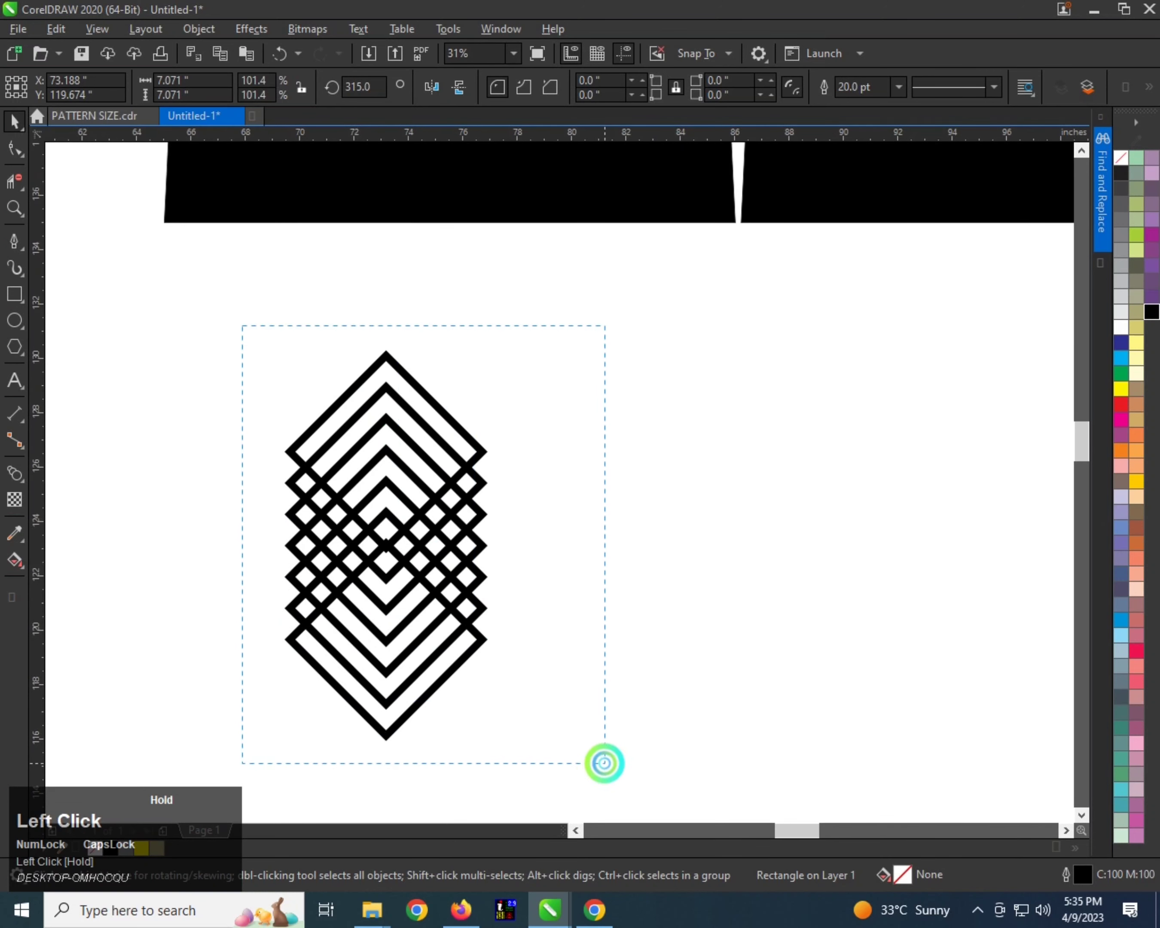
{"action": "left_click_drag", "start_coordinate": [604, 763], "coordinate": [604, 763]}
{"action": "key", "text": "ctrl+g"}
{"action": "left_click", "coordinate": [468, 408]}
{"action": "left_click_drag", "start_coordinate": [490, 348], "coordinate": [261, 460]}
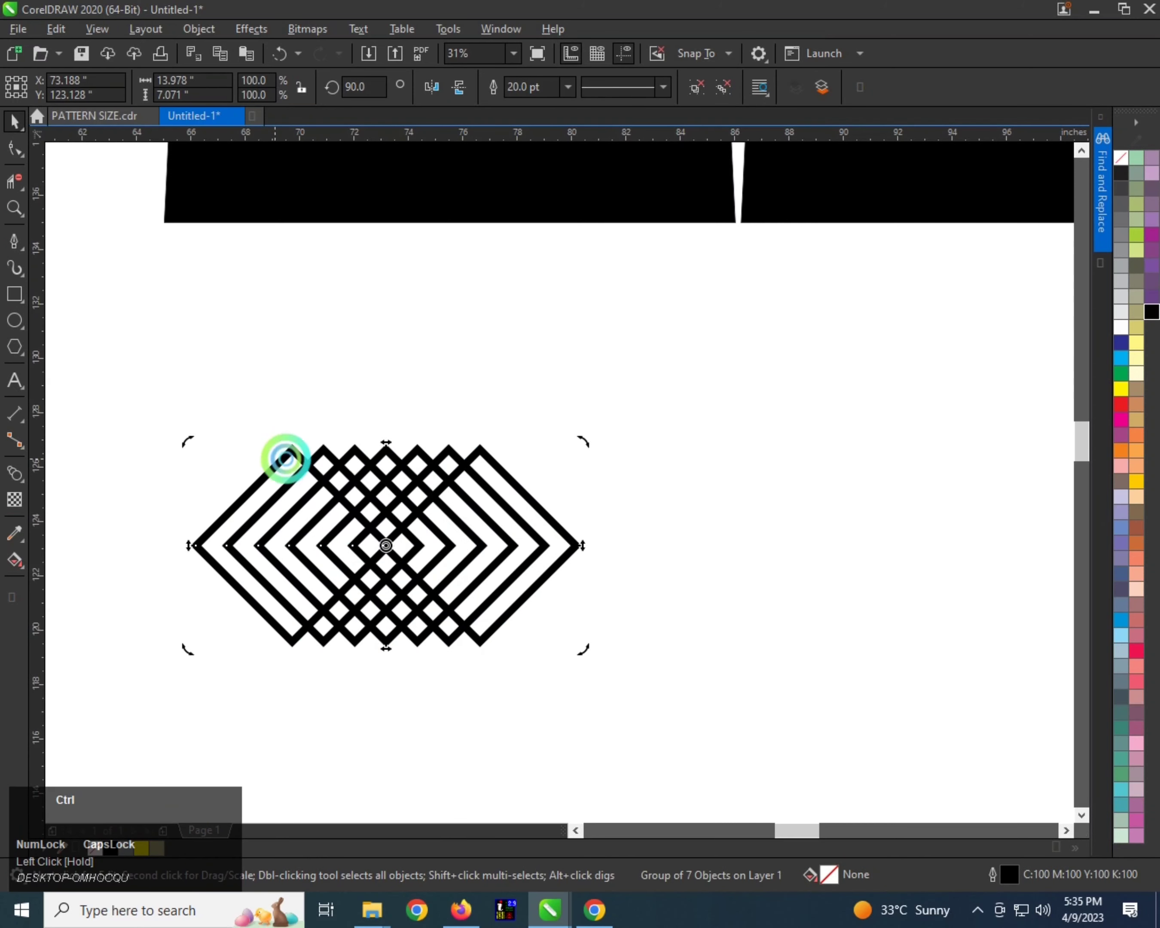
{"action": "scroll", "coordinate": [350, 535], "scroll_direction": "up", "scroll_amount": 1}
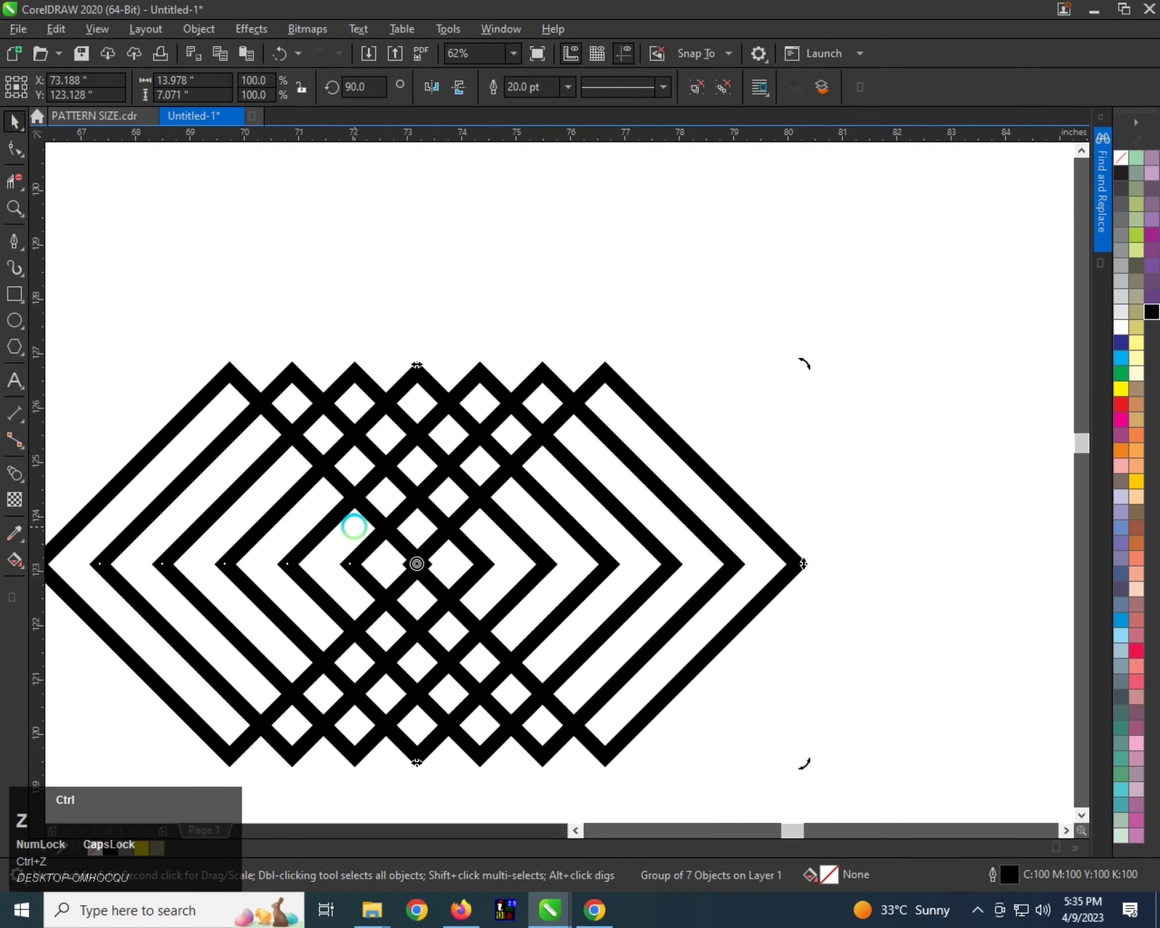
{"action": "key", "text": "ctrl+z"}
- Rotate the group of diamonds 45° counterclockwise so the squares sit upright, and ungroup it
{"action": "scroll", "coordinate": [354, 526], "scroll_direction": "down", "scroll_amount": 1}
{"action": "left_click", "coordinate": [426, 445]}
{"action": "left_click", "coordinate": [446, 374]}
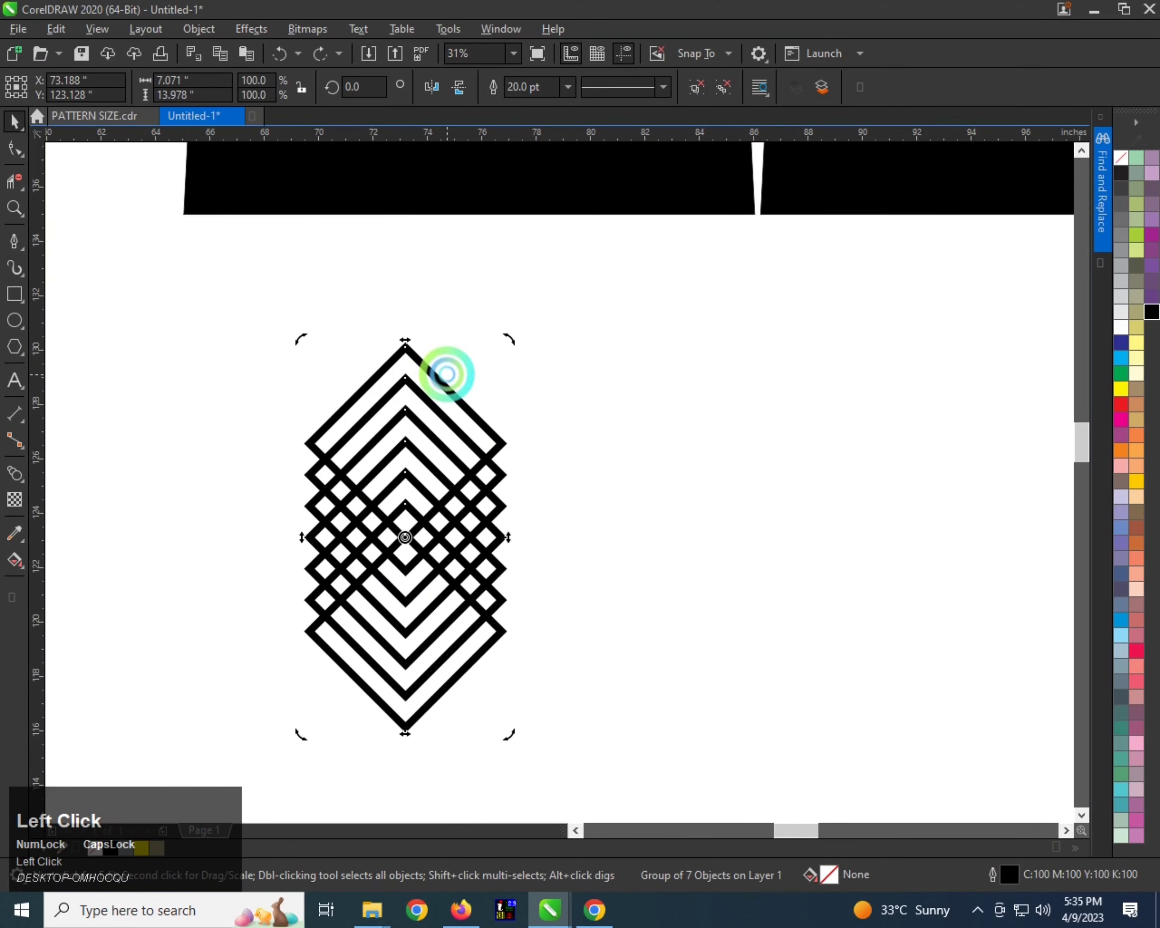
{"action": "left_click_drag", "start_coordinate": [508, 339], "coordinate": [336, 359]}
{"action": "scroll", "coordinate": [409, 439], "scroll_direction": "up", "scroll_amount": 1}
{"action": "left_click", "coordinate": [418, 386]}
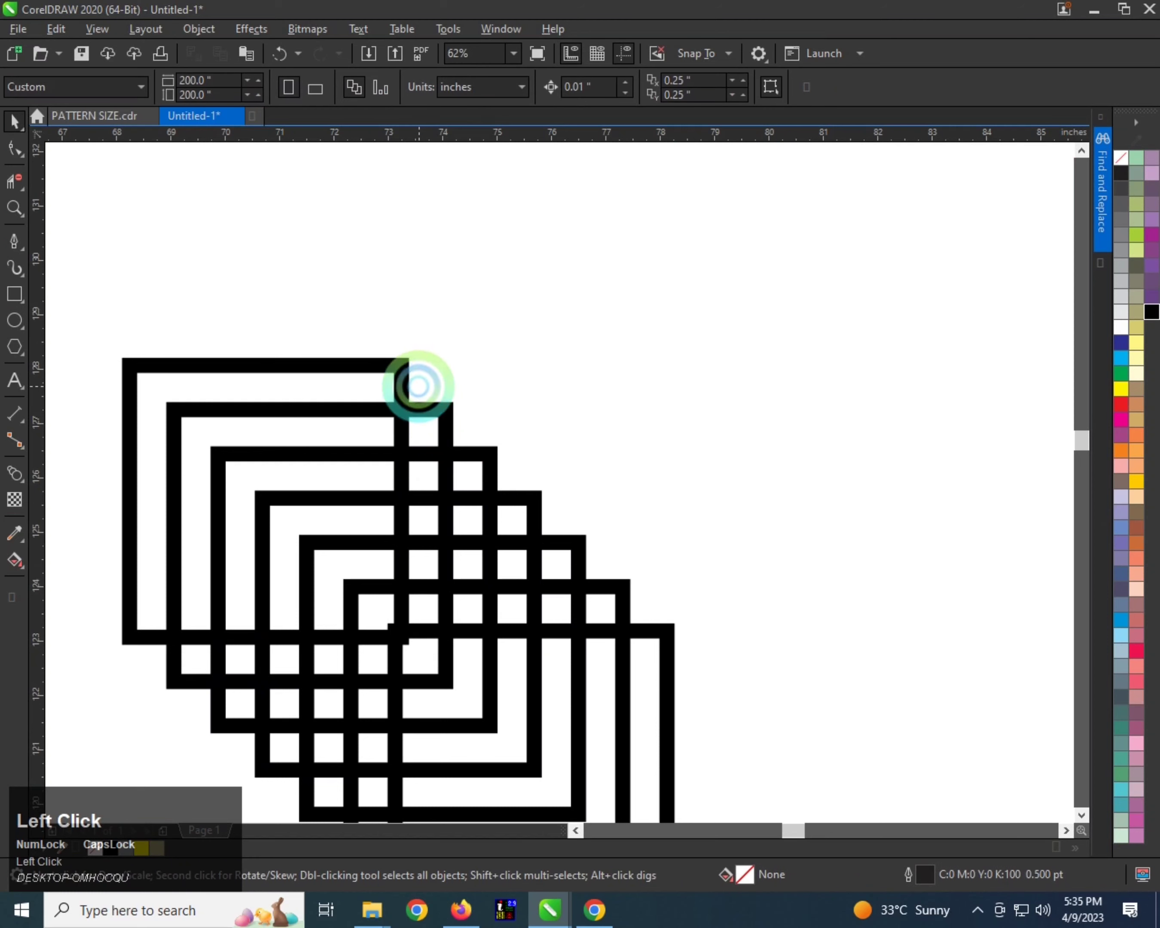
{"action": "left_click", "coordinate": [402, 384]}
{"action": "scroll", "coordinate": [402, 384], "scroll_direction": "down", "scroll_amount": 1}
{"action": "key", "text": "ctrl+u"}
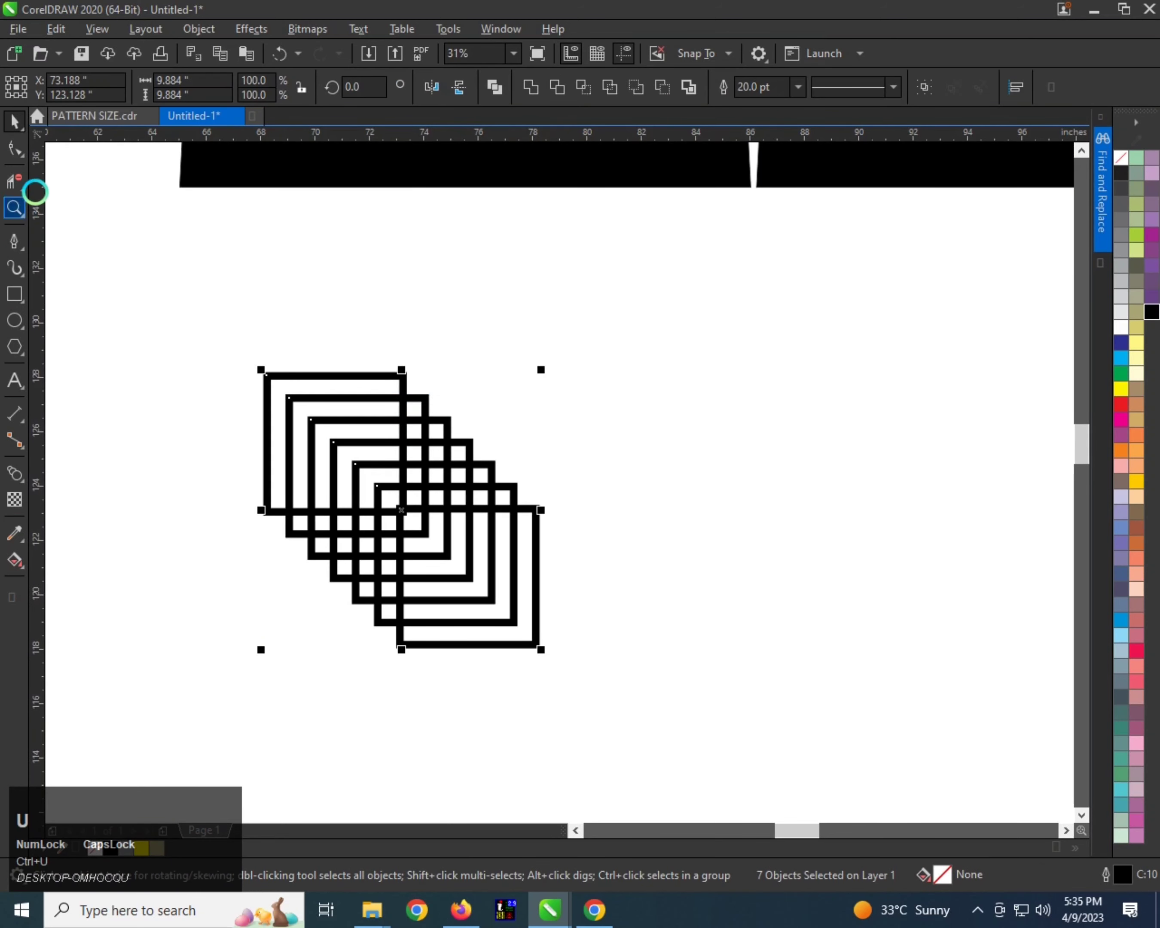
- Remove all line segments extending beyond the right and lower edges of the upper-left square with Virtual Segment Delete
{"action": "left_click", "coordinate": [24, 189]}
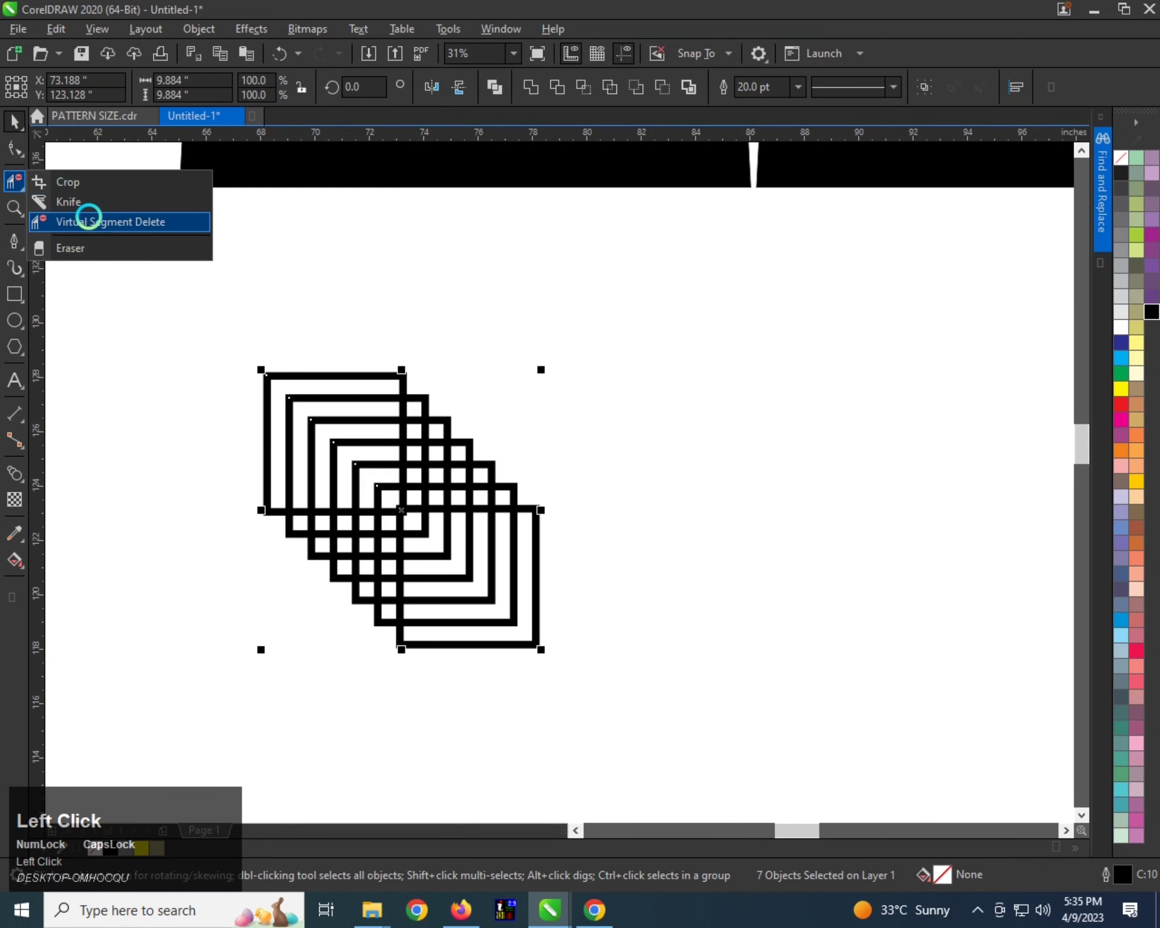
{"action": "left_click", "coordinate": [85, 221]}
{"action": "left_click_drag", "start_coordinate": [519, 365], "coordinate": [407, 614]}
{"action": "scroll", "coordinate": [302, 589], "scroll_direction": "up", "scroll_amount": 1}
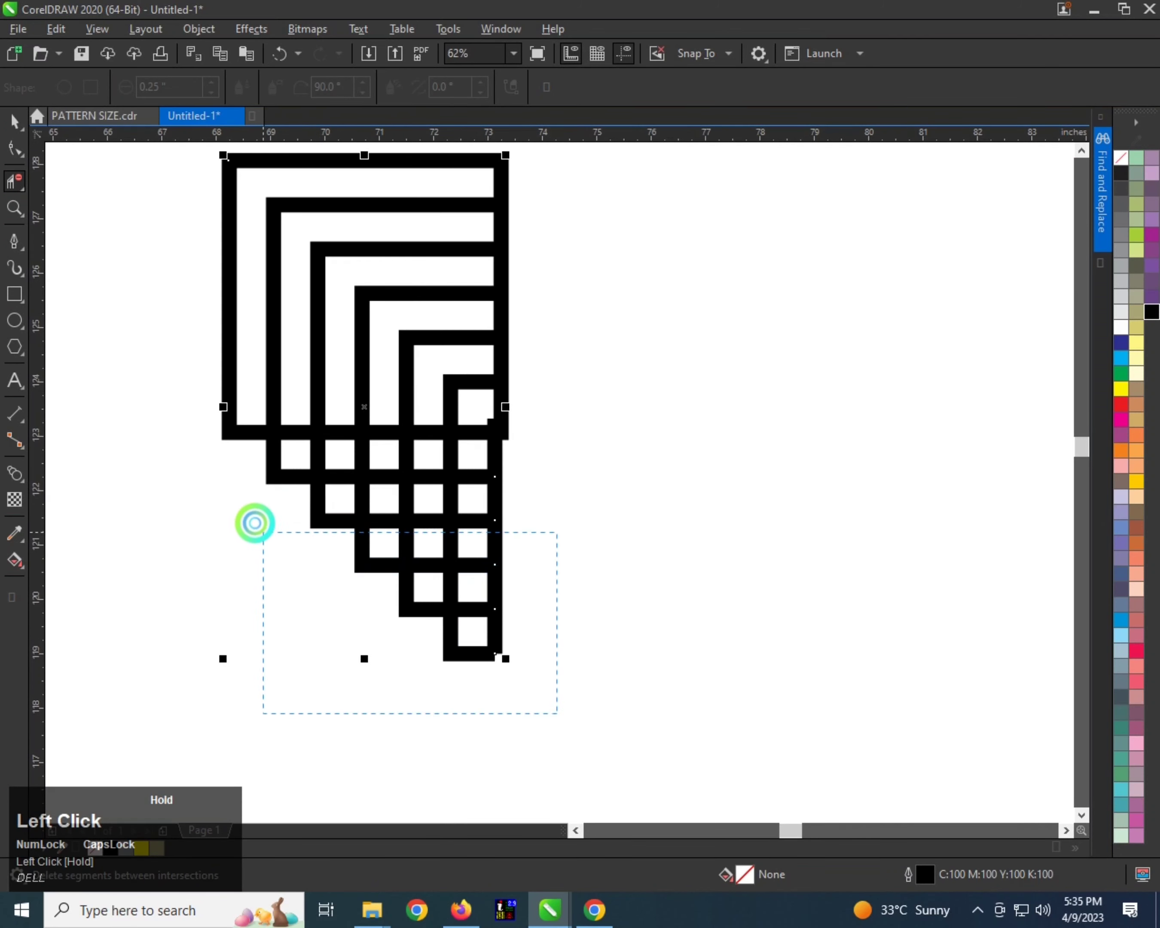
{"action": "left_click_drag", "start_coordinate": [224, 442], "coordinate": [224, 441]}
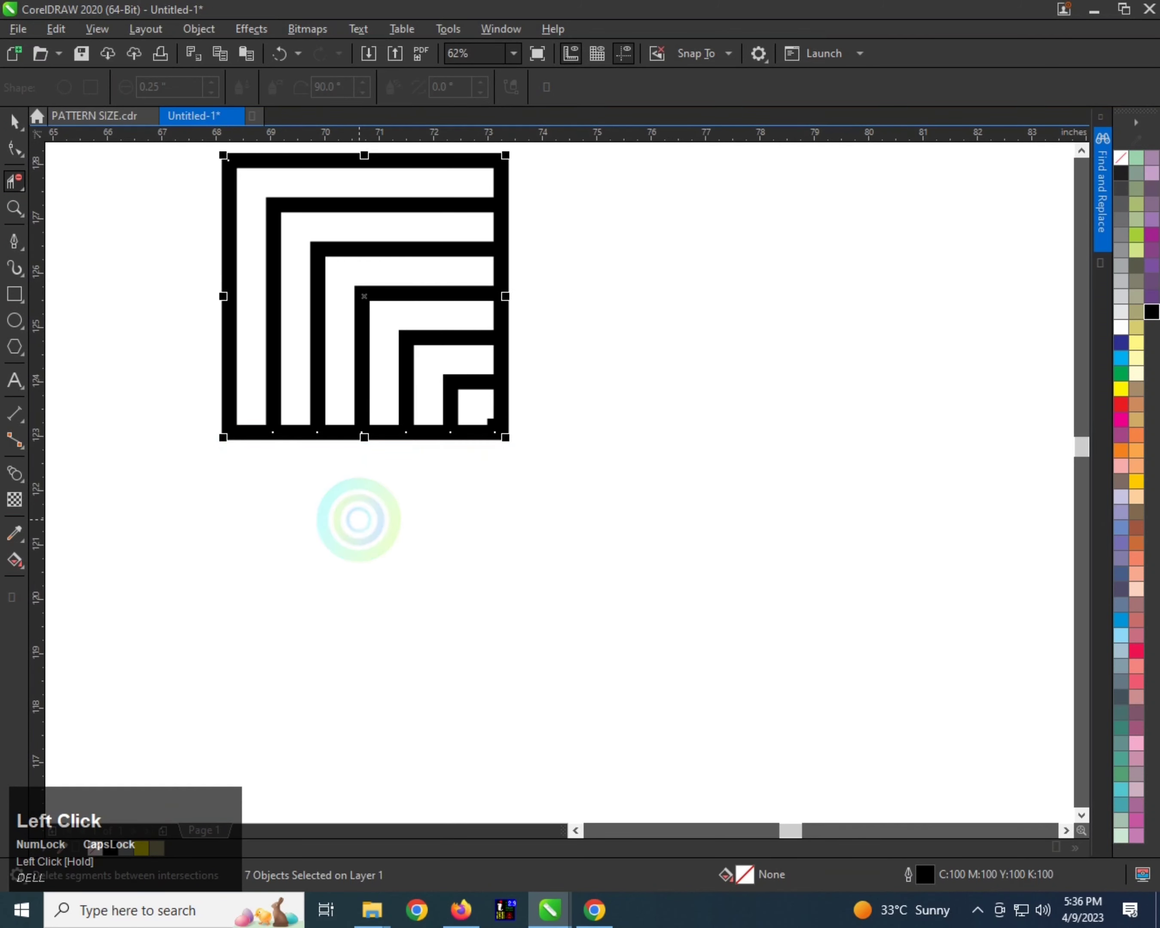
{"action": "scroll", "coordinate": [414, 339], "scroll_direction": "down", "scroll_amount": 1}
{"action": "scroll", "coordinate": [411, 434], "scroll_direction": "up", "scroll_amount": 1}
{"action": "key", "text": "ctrl+space"}
{"action": "scroll", "coordinate": [411, 434], "scroll_direction": "down", "scroll_amount": 1}
{"action": "scroll", "coordinate": [355, 415], "scroll_direction": "up", "scroll_amount": 1}
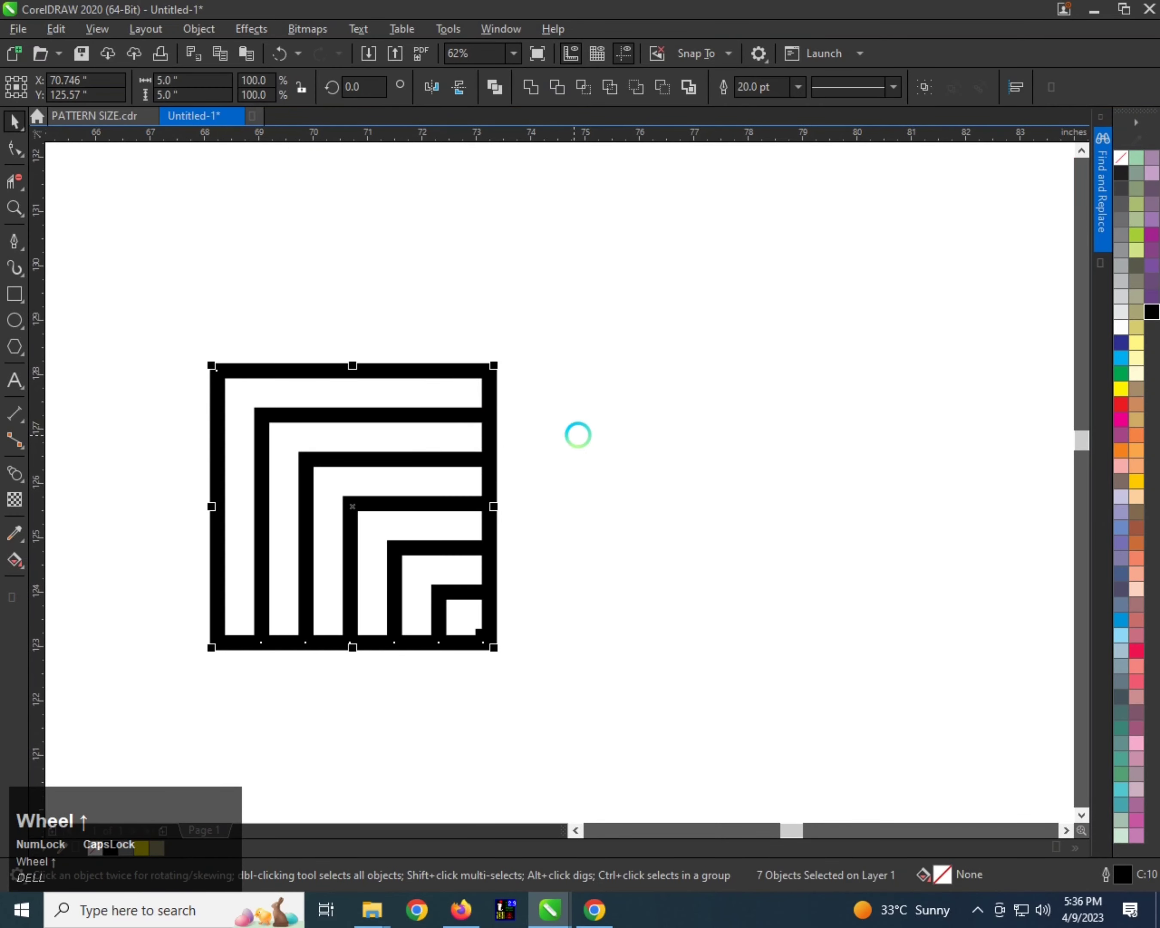
- Convert the outlines of all seven shapes to filled objects and weld them into a single curve
{"action": "left_click", "coordinate": [489, 387]}
{"action": "left_click_drag", "start_coordinate": [105, 312], "coordinate": [639, 687]}
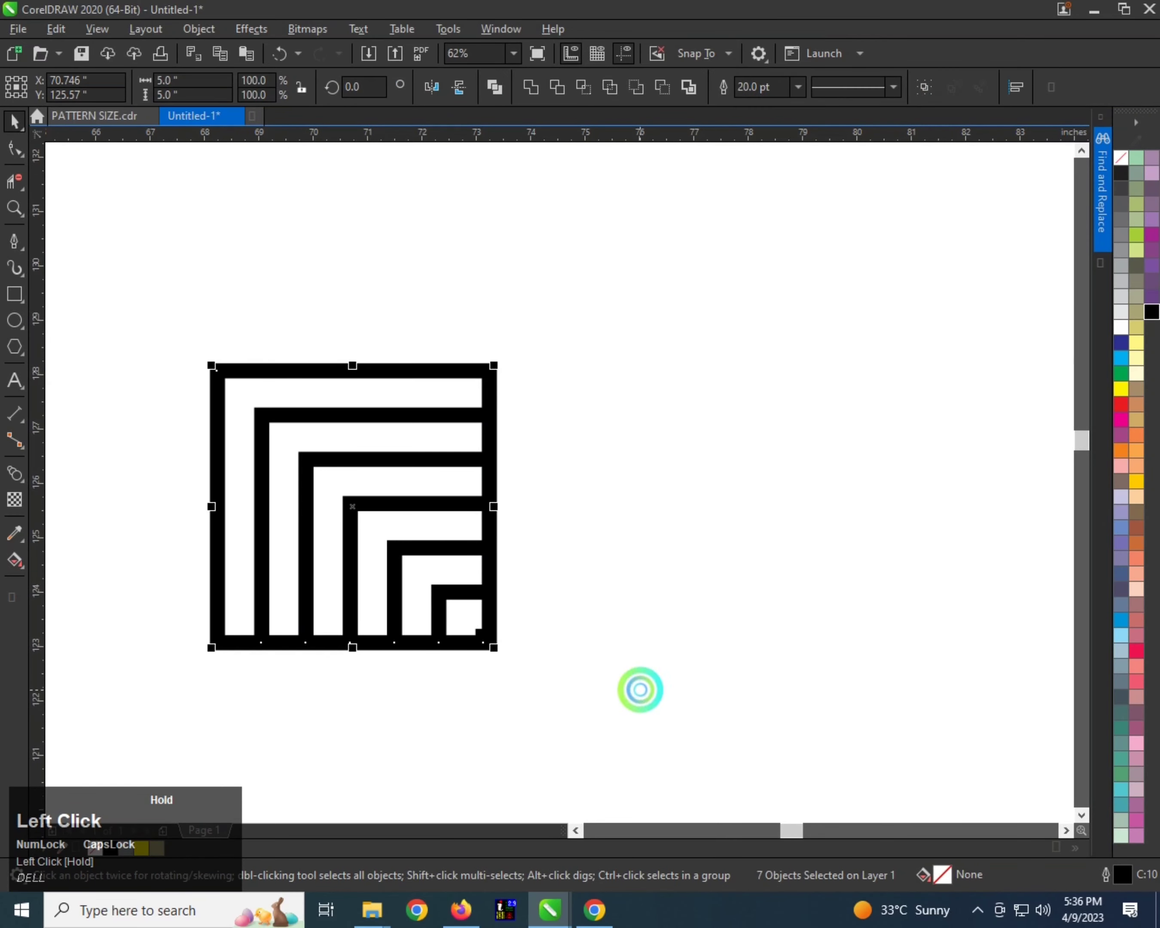
{"action": "left_click", "coordinate": [479, 492]}
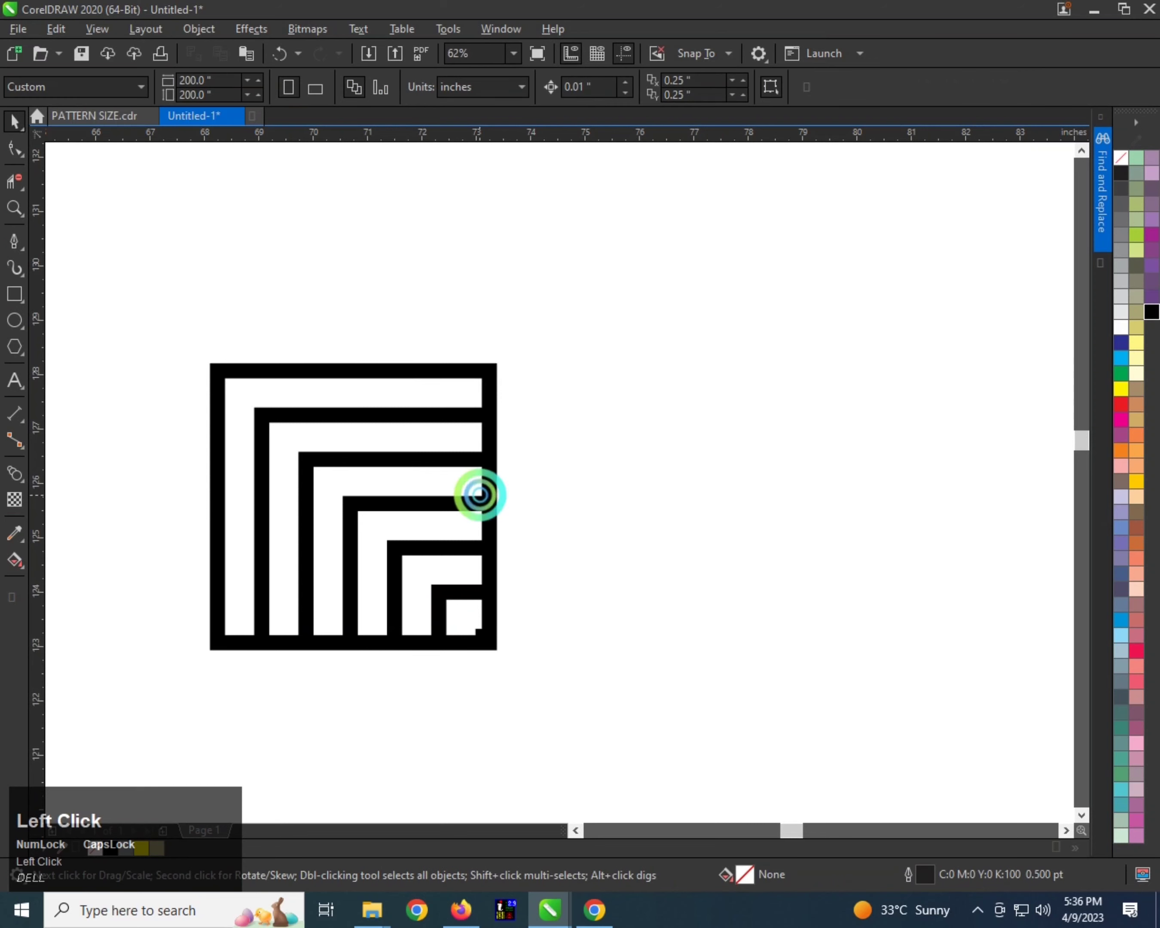
{"action": "left_click", "coordinate": [146, 291]}
{"action": "left_click_drag", "start_coordinate": [599, 696], "coordinate": [599, 695]}
{"action": "left_click", "coordinate": [513, 86]}
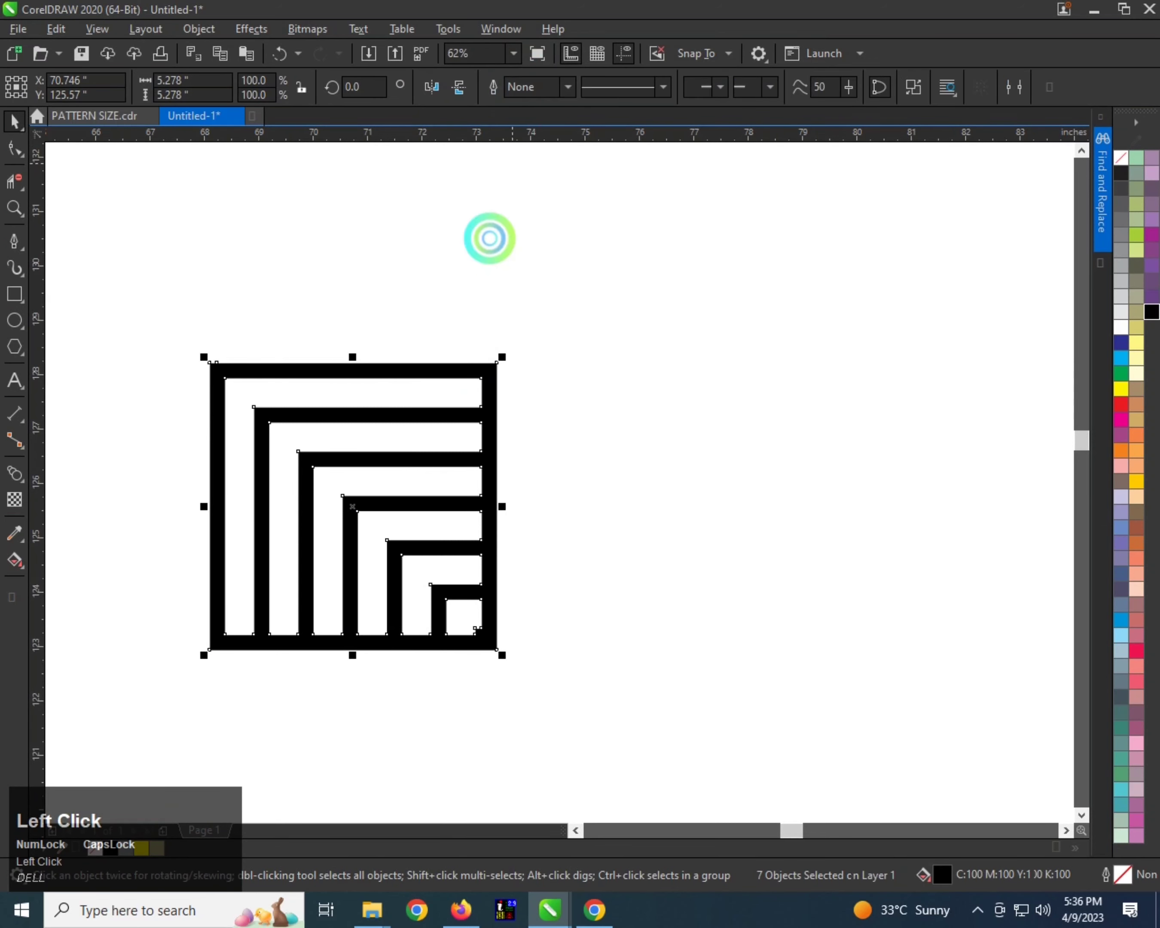
{"action": "left_click", "coordinate": [523, 410]}
{"action": "left_click", "coordinate": [491, 391]}
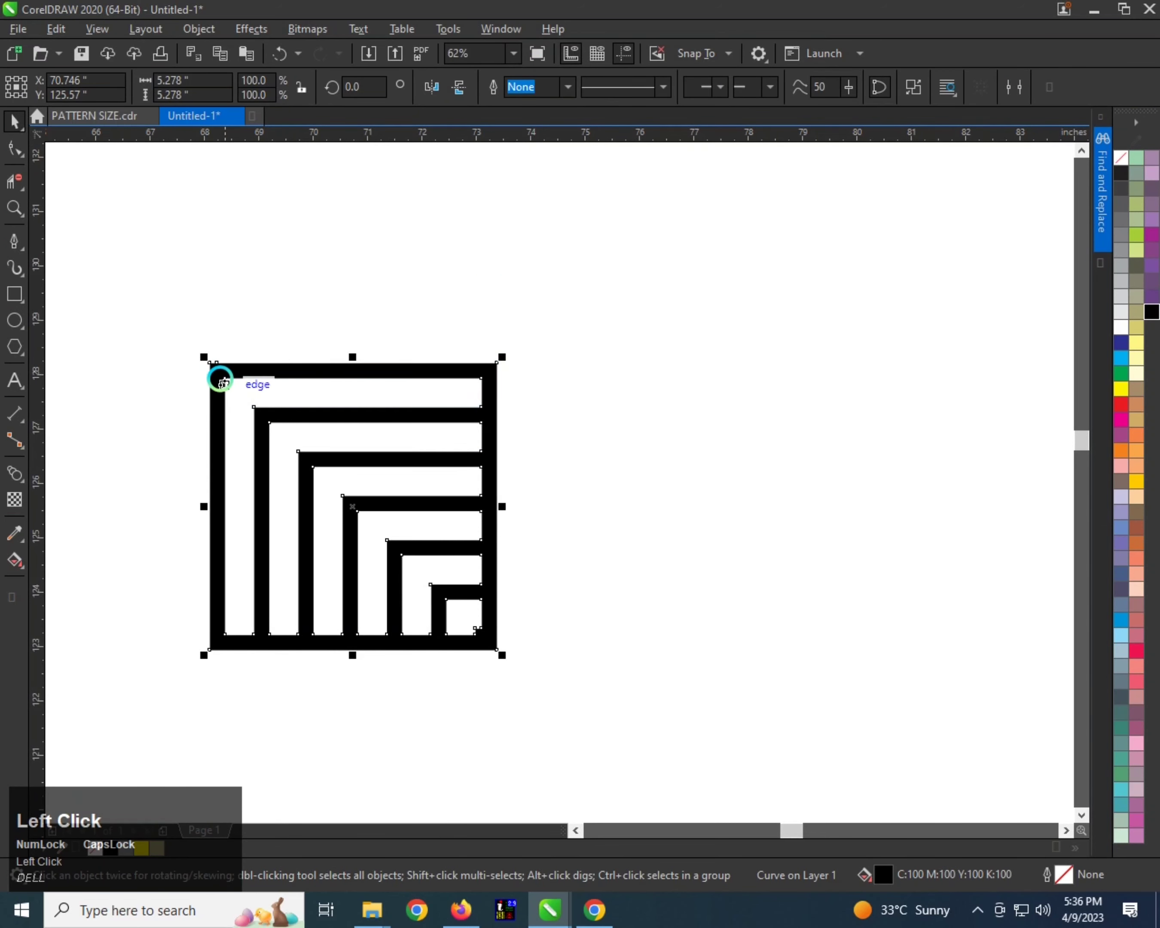
- Copy the square tile to its right edge-to-edge and repeat the duplication to form a row of ten tiles
{"action": "left_click_drag", "start_coordinate": [220, 380], "coordinate": [500, 381]}
{"action": "right_click", "coordinate": [500, 381]}
{"action": "scroll", "coordinate": [342, 416], "scroll_direction": "down", "scroll_amount": 2}
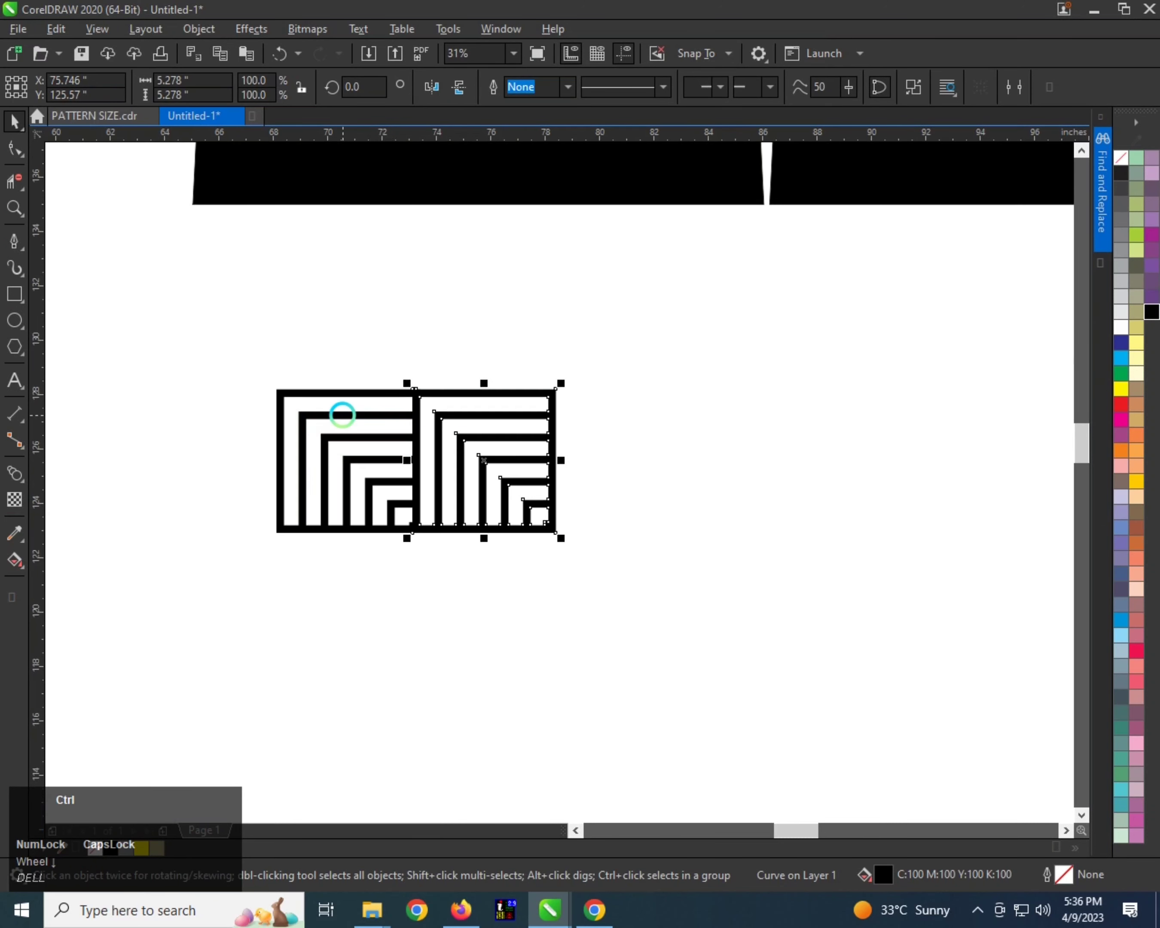
{"action": "key", "text": "ctrl+r"}
{"action": "key", "text": "ctrl+r"}
{"action": "key", "text": "ctrl+r"}
{"action": "key", "text": "ctrl+r"}
{"action": "key", "text": "ctrl+r"}
{"action": "scroll", "coordinate": [274, 485], "scroll_direction": "down", "scroll_amount": 4}
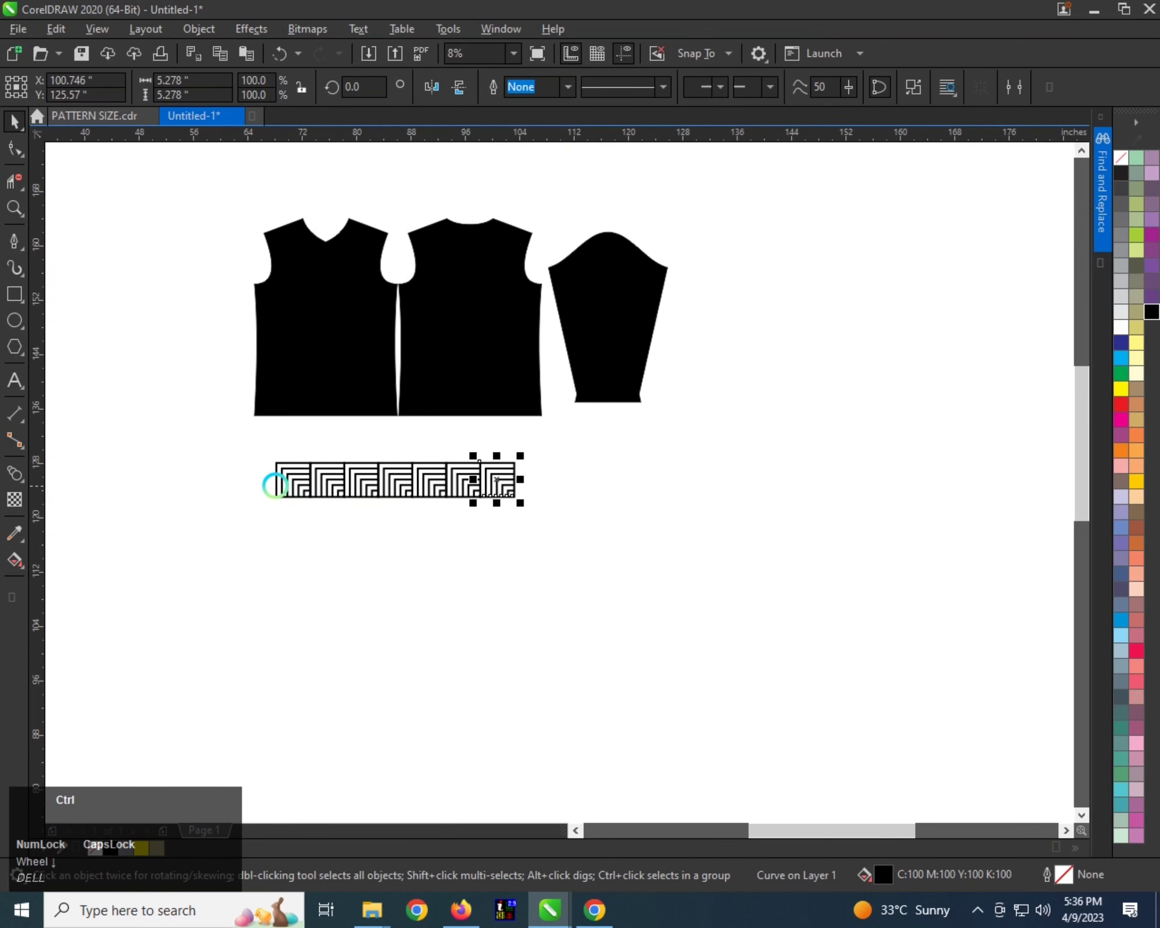
- Copy the whole tile row directly beneath itself and repeat the duplication until the pattern has ten rows
{"action": "left_click_drag", "start_coordinate": [240, 444], "coordinate": [692, 544]}
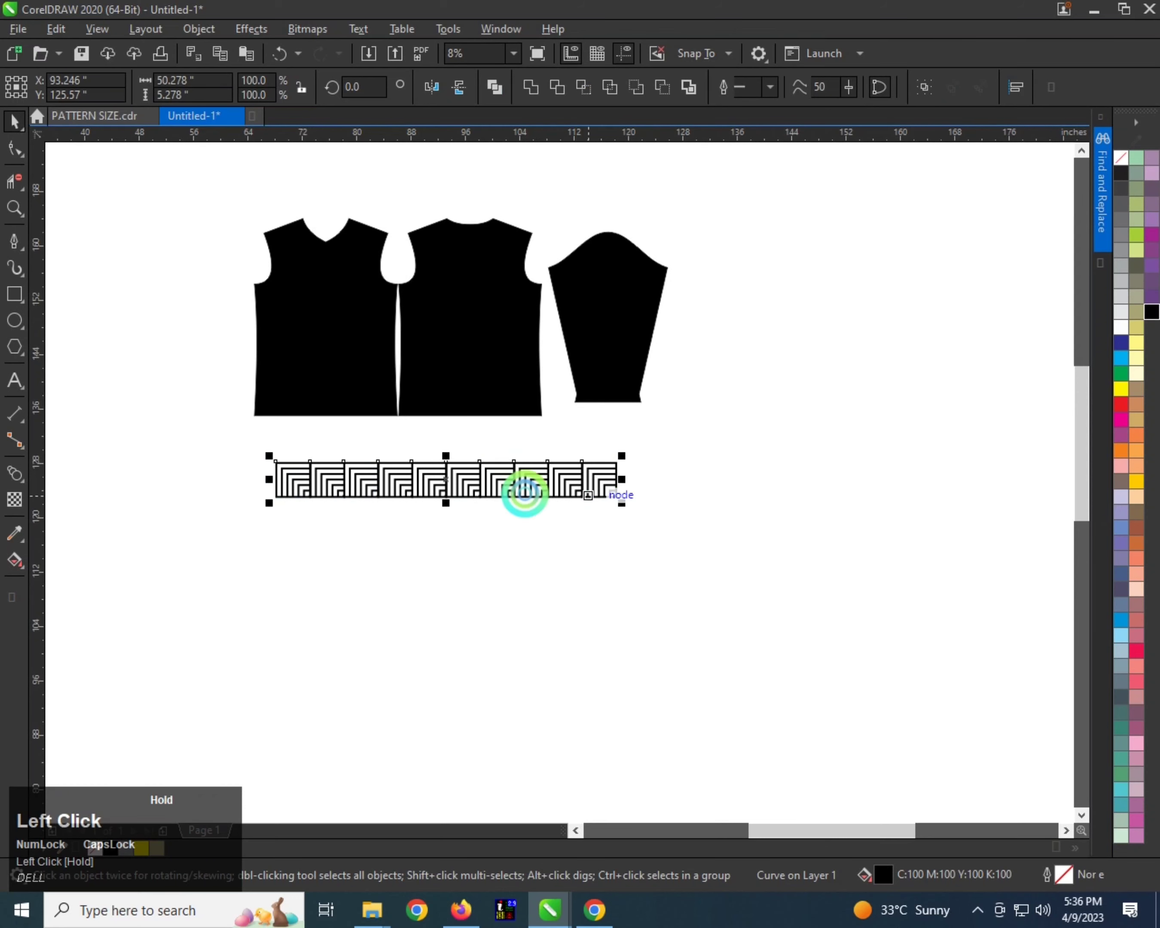
{"action": "scroll", "coordinate": [357, 474], "scroll_direction": "up", "scroll_amount": 2}
{"action": "scroll", "coordinate": [606, 435], "scroll_direction": "down", "scroll_amount": 1}
{"action": "scroll", "coordinate": [321, 443], "scroll_direction": "up", "scroll_amount": 2}
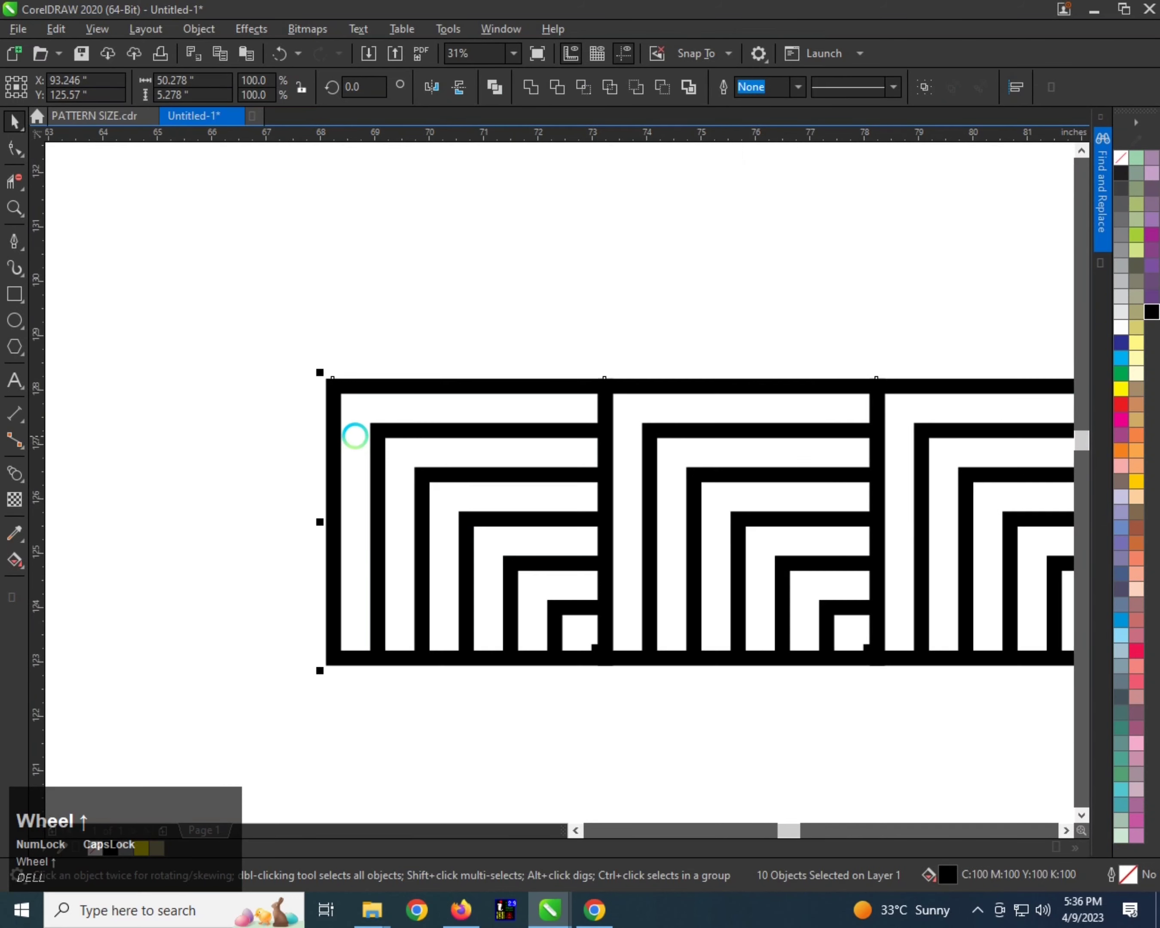
{"action": "left_click_drag", "start_coordinate": [341, 392], "coordinate": [341, 655]}
{"action": "right_click", "coordinate": [341, 655]}
{"action": "scroll", "coordinate": [335, 531], "scroll_direction": "down", "scroll_amount": 4}
{"action": "key", "text": "ctrl+r"}
{"action": "key", "text": "ctrl+r"}
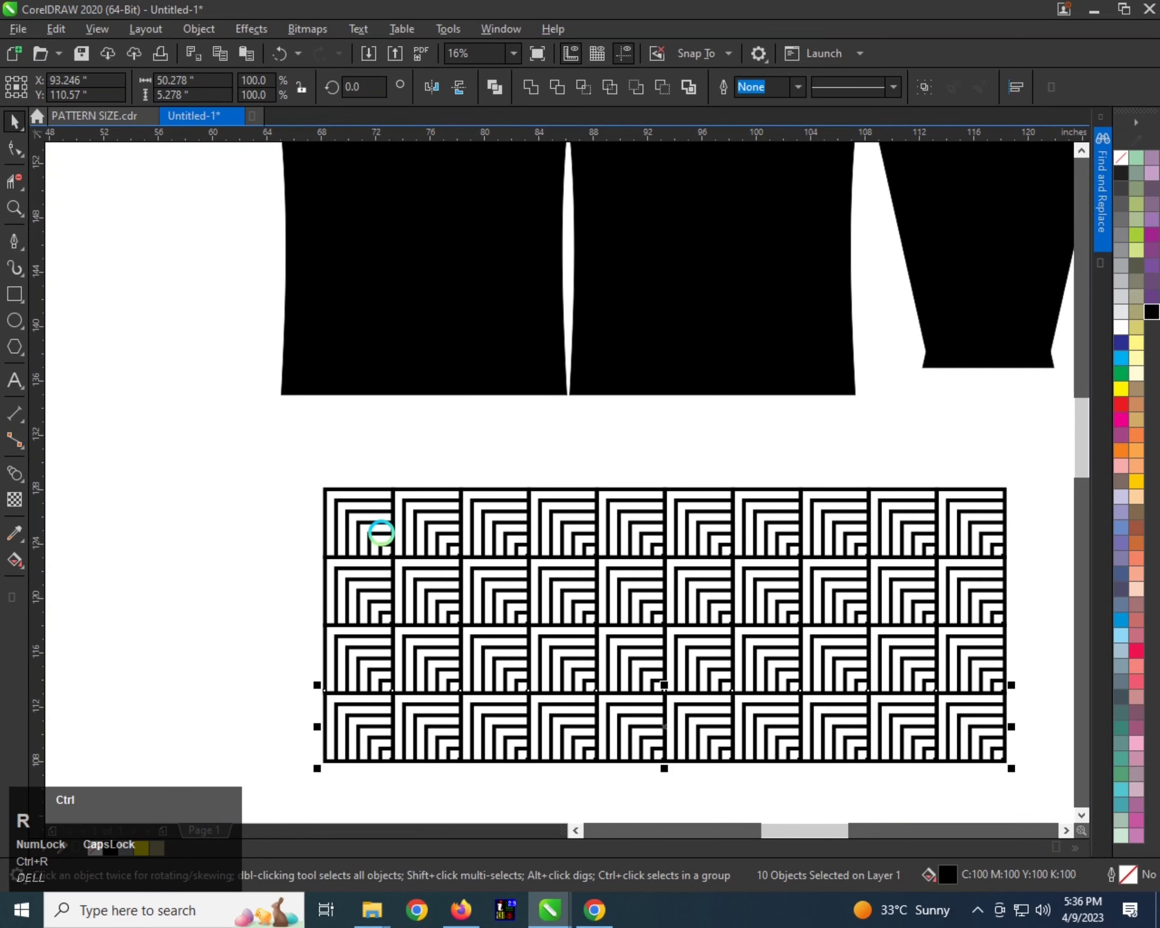
{"action": "key", "text": "ctrl+r"}
{"action": "key", "text": "ctrl+r"}
{"action": "scroll", "coordinate": [381, 535], "scroll_direction": "down", "scroll_amount": 2}
{"action": "key", "text": "ctrl+r"}
{"action": "key", "text": "ctrl+r"}
{"action": "key", "text": "ctrl+r"}
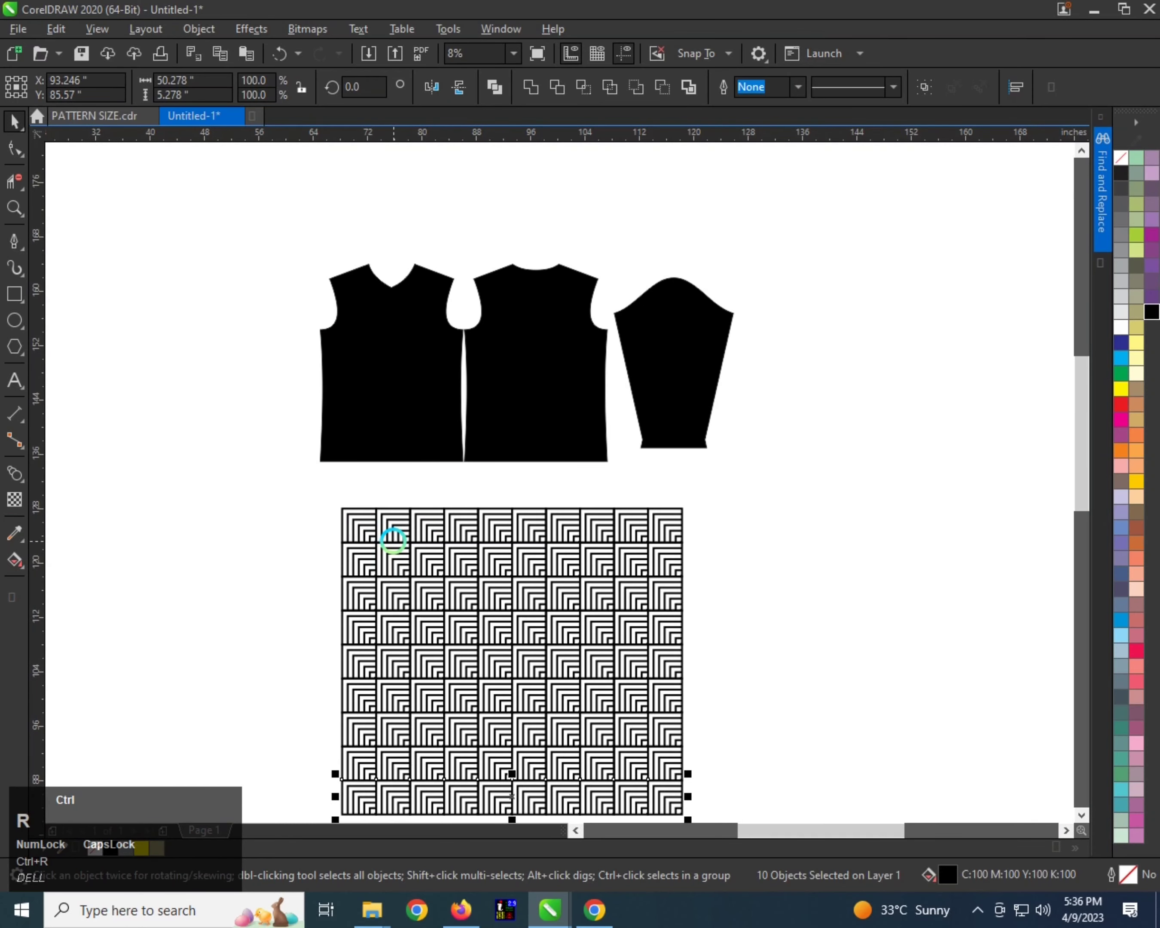
{"action": "scroll", "coordinate": [407, 591], "scroll_direction": "down", "scroll_amount": 1}
{"action": "scroll", "coordinate": [410, 604], "scroll_direction": "up", "scroll_amount": 1}
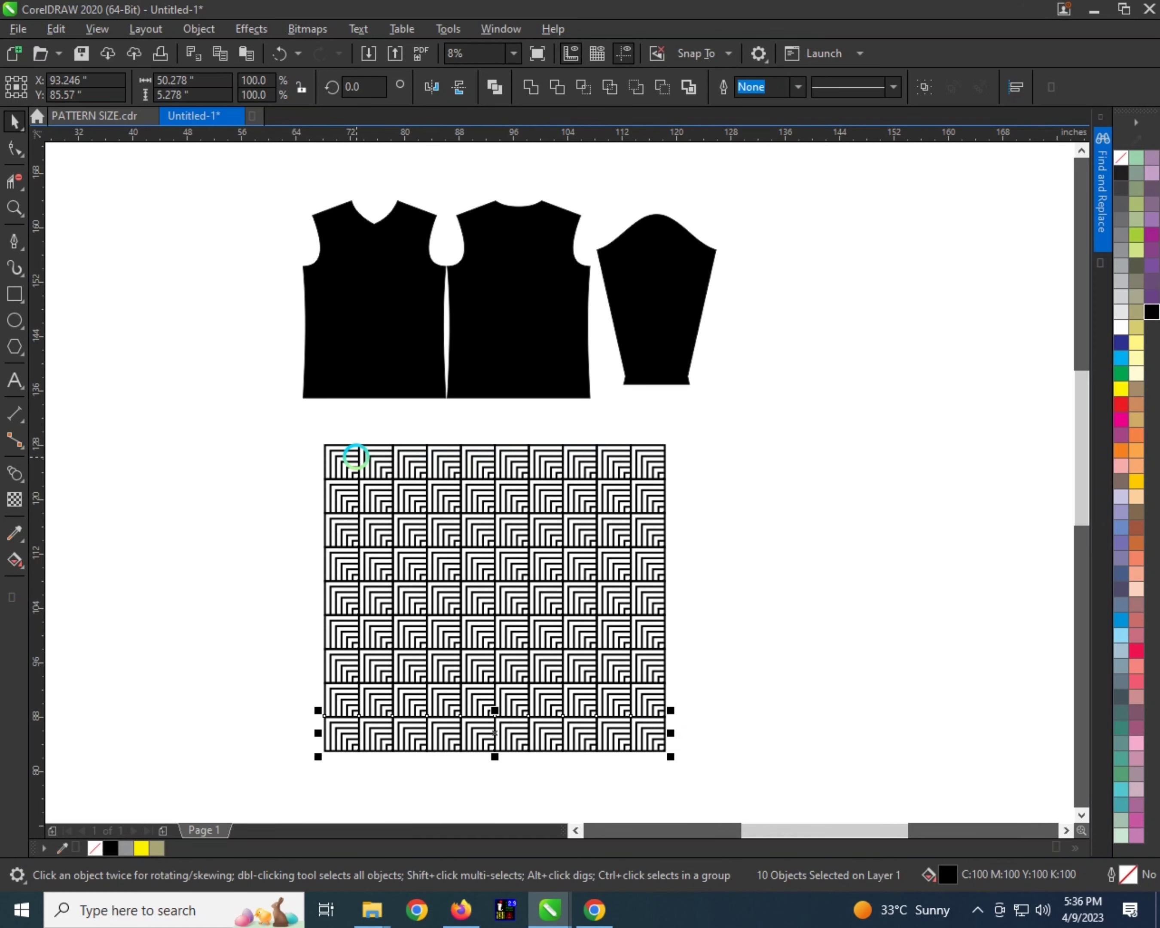
{"action": "key", "text": "ctrl+r"}
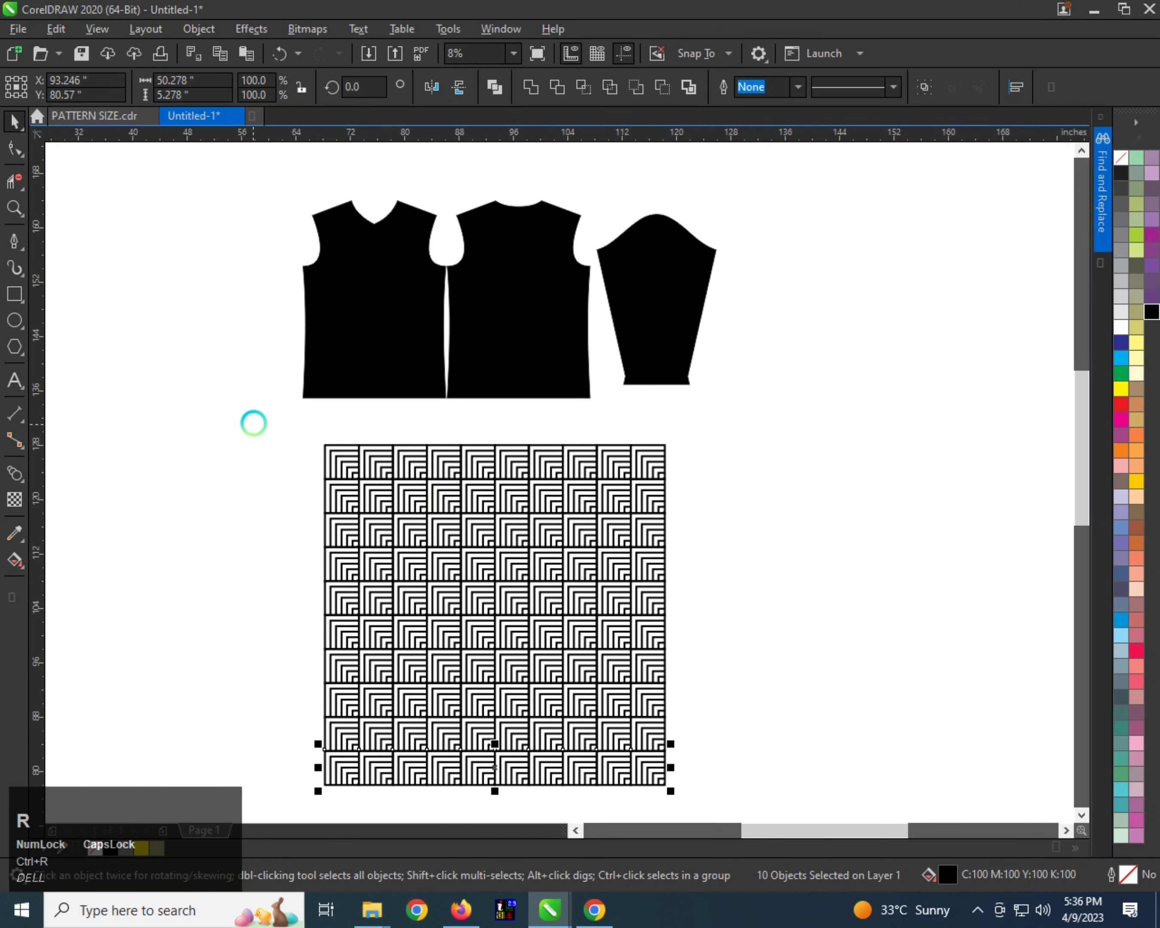
- Group all the pattern tiles and move the group to the left of the shirt front piece
{"action": "scroll", "coordinate": [429, 507], "scroll_direction": "down", "scroll_amount": 1}
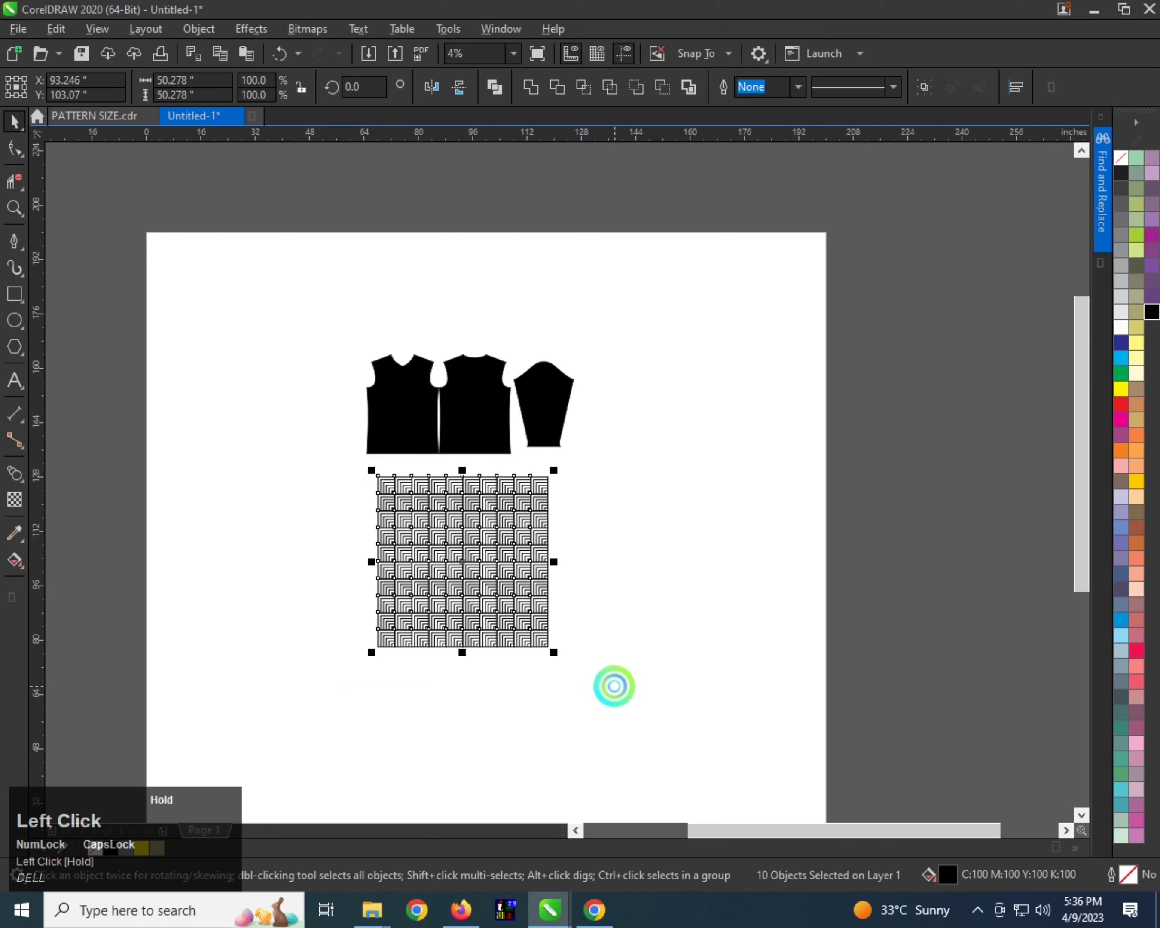
{"action": "key", "text": "ctrl+g"}
{"action": "left_click_drag", "start_coordinate": [520, 536], "coordinate": [335, 410]}
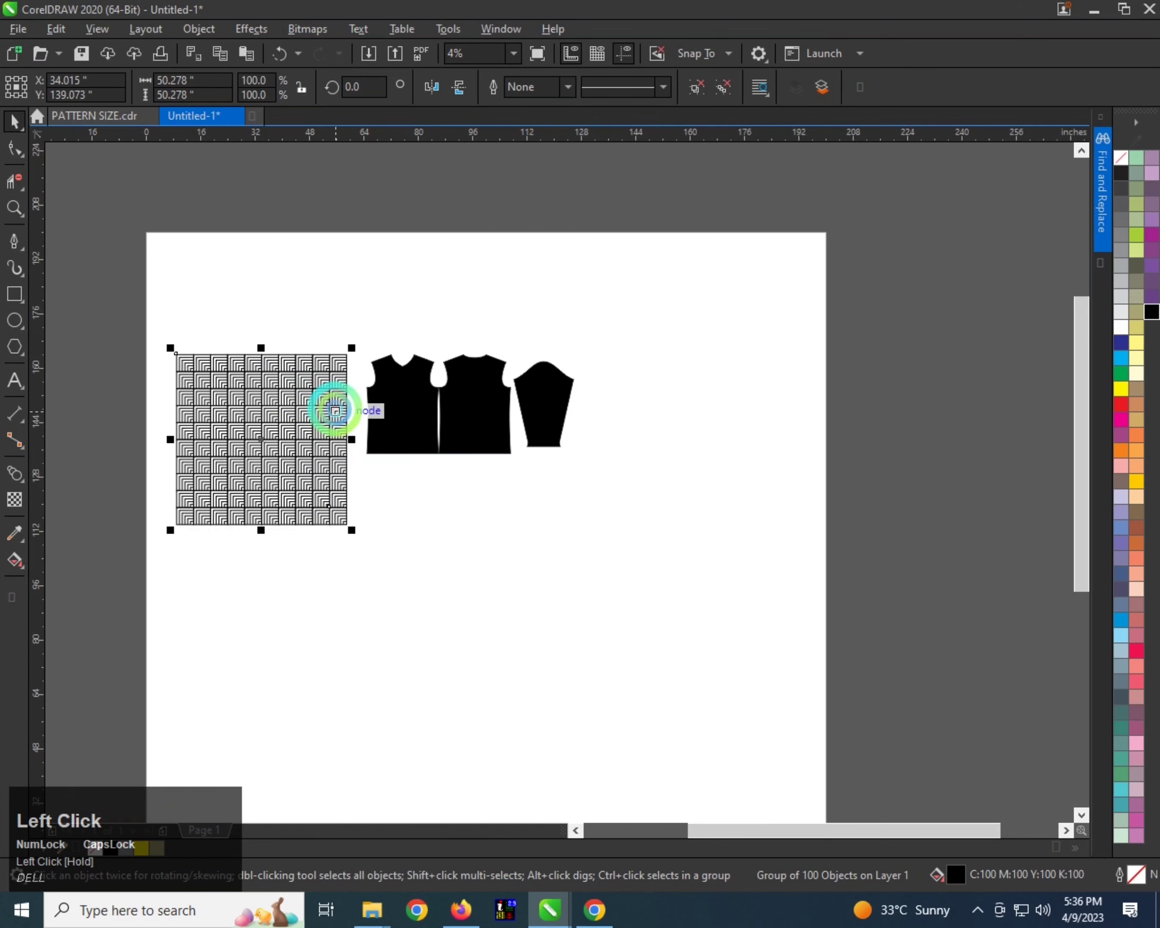
{"action": "scroll", "coordinate": [393, 414], "scroll_direction": "up", "scroll_amount": 1}
{"action": "scroll", "coordinate": [448, 409], "scroll_direction": "down", "scroll_amount": 1}
{"action": "scroll", "coordinate": [427, 408], "scroll_direction": "up", "scroll_amount": 1}
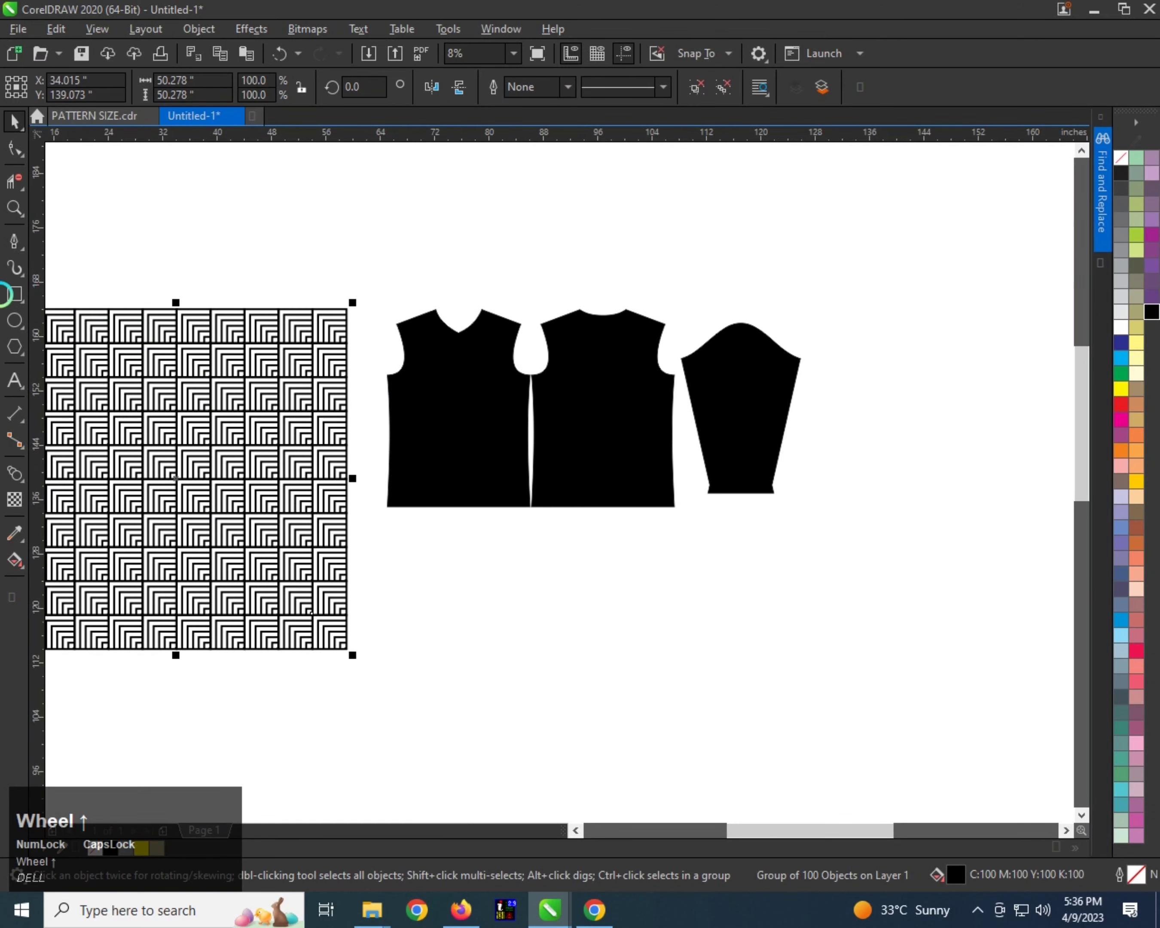
- Draw a rectangle about 27.3 × 34.5 in over the shirt front piece and fill it yellow
{"action": "left_click", "coordinate": [11, 293]}
{"action": "left_click_drag", "start_coordinate": [364, 283], "coordinate": [551, 518]}
{"action": "scroll", "coordinate": [519, 363], "scroll_direction": "up", "scroll_amount": 1}
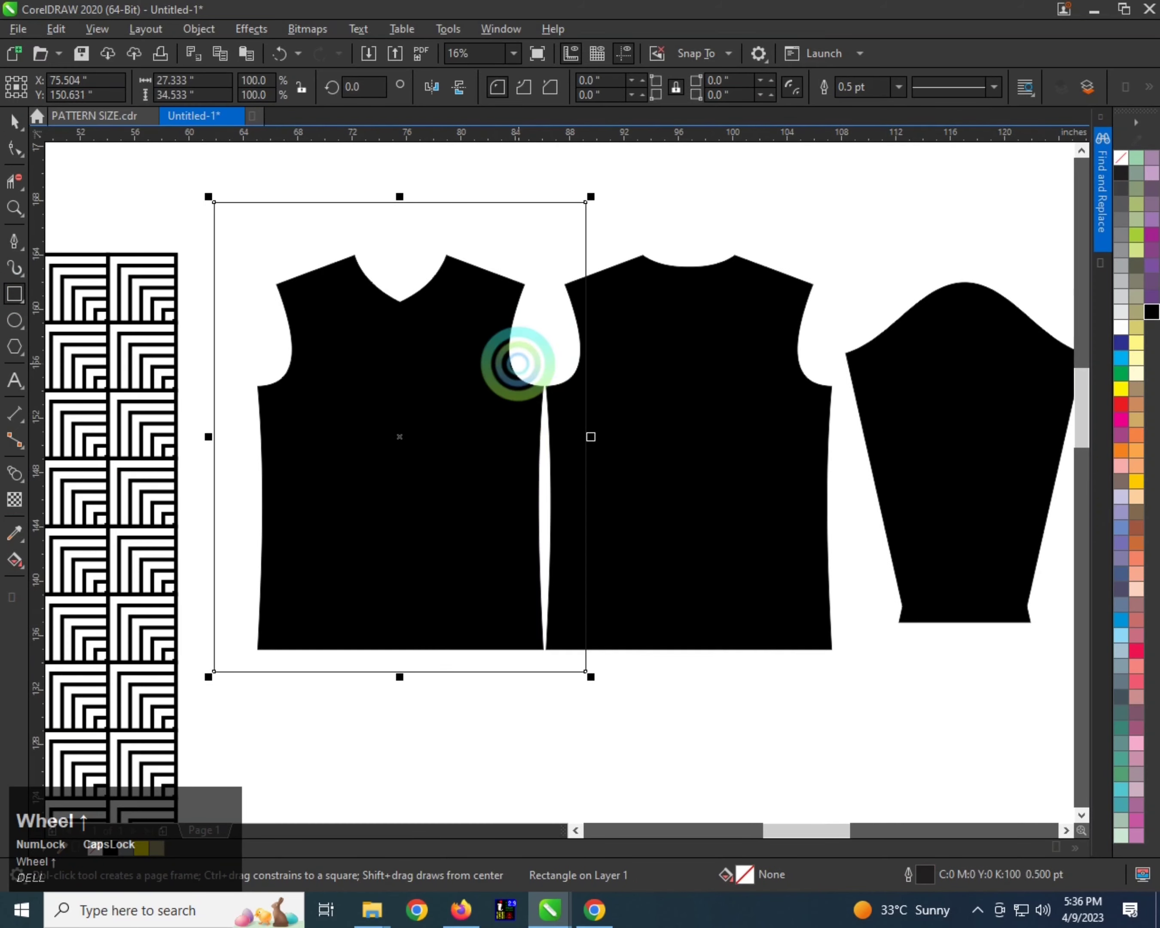
{"action": "left_click", "coordinate": [1117, 387]}
{"action": "key", "text": "ctrl+space"}
- Set the yellow rectangle's size to 21.5 in wide and 29 in high
{"action": "left_click_drag", "start_coordinate": [209, 81], "coordinate": [42, 79]}
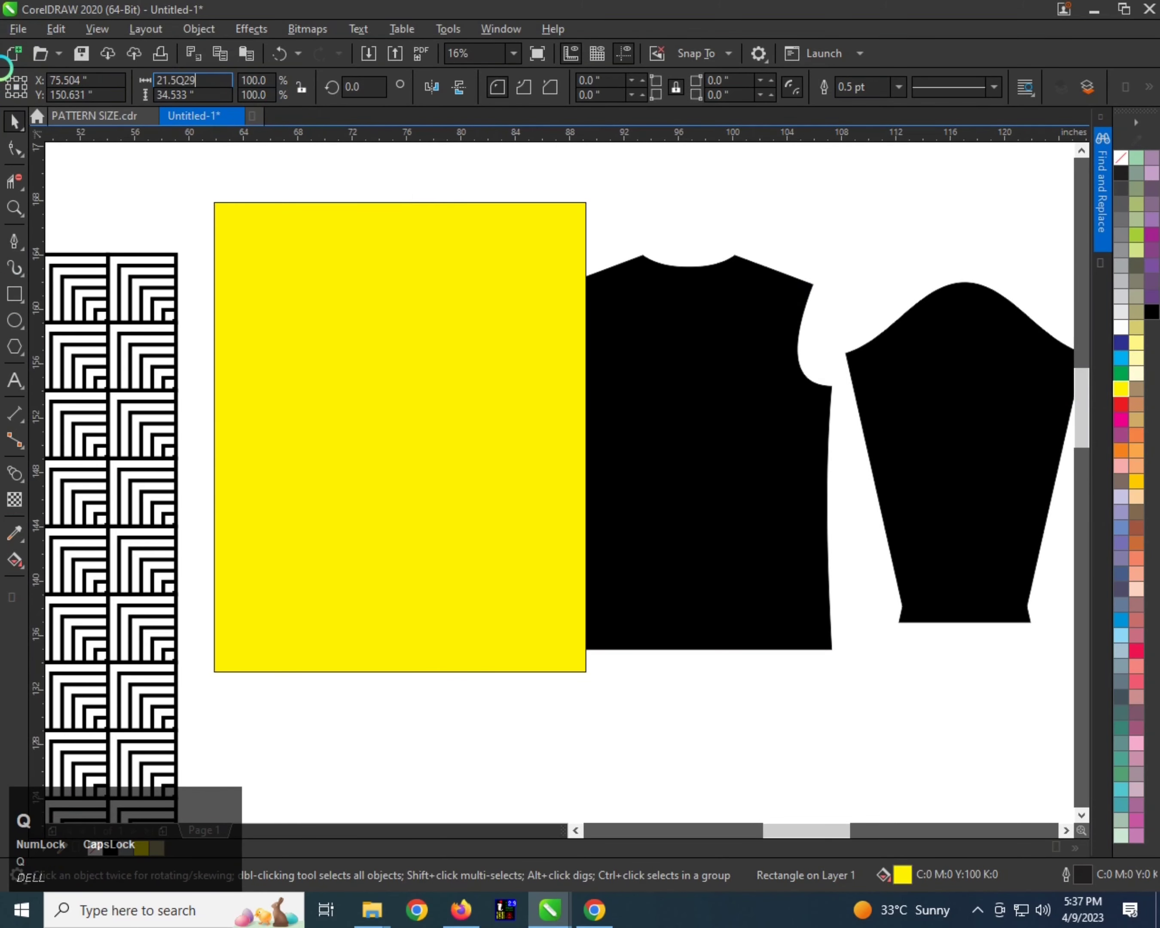
{"action": "key", "text": "Return"}
{"action": "type", "text": "21"}
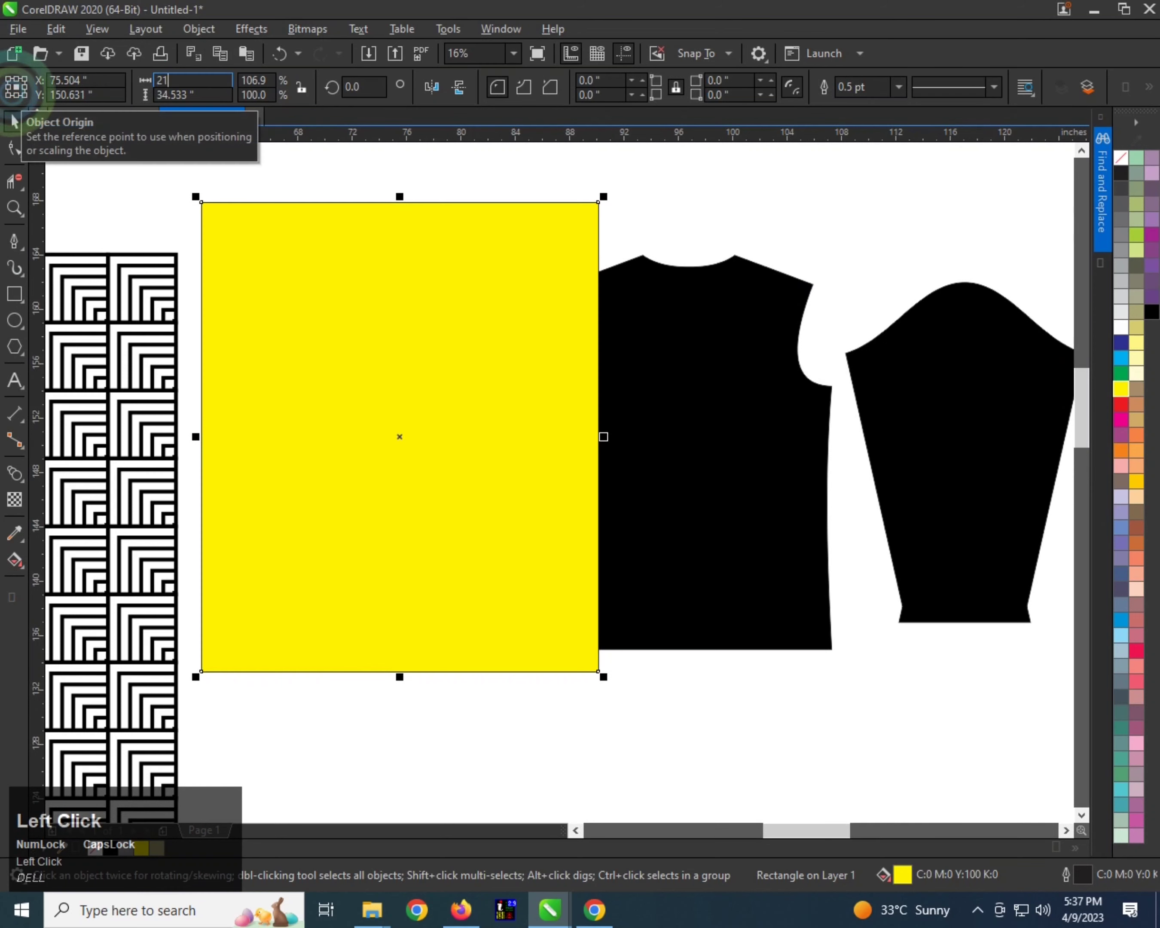
{"action": "key", "text": "Return"}
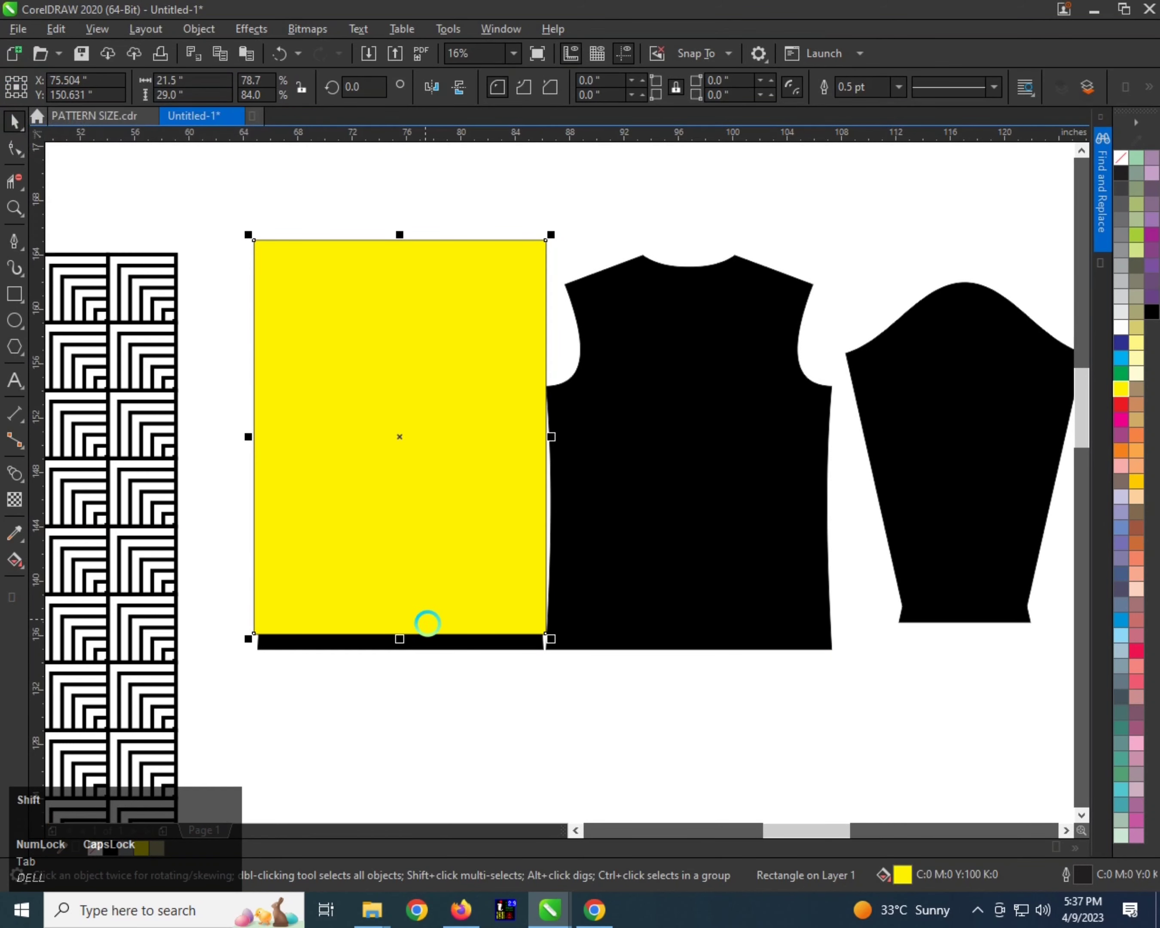
- Align the yellow rectangle with the black shirt front piece so it covers the piece centrally
{"action": "left_click", "coordinate": [452, 645], "text": "shift"}
{"action": "key", "text": "c"}
{"action": "left_click", "coordinate": [440, 349]}
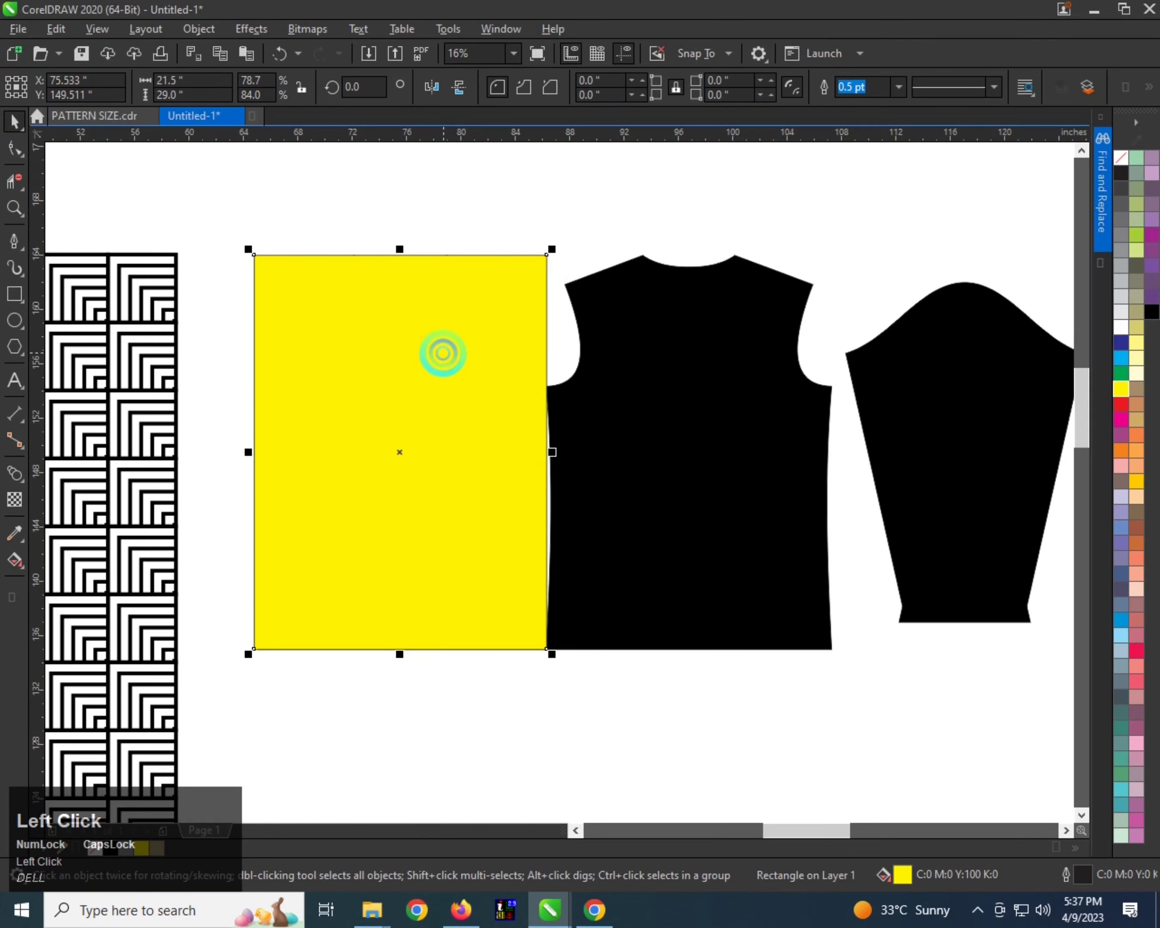
- Rotate the tiled pattern group to 315° and PowerClip it inside the yellow rectangle over the shirt front
{"action": "scroll", "coordinate": [401, 363], "scroll_direction": "down", "scroll_amount": 1}
{"action": "scroll", "coordinate": [474, 393], "scroll_direction": "up", "scroll_amount": 1}
{"action": "scroll", "coordinate": [474, 392], "scroll_direction": "down", "scroll_amount": 1}
{"action": "left_click", "coordinate": [226, 409]}
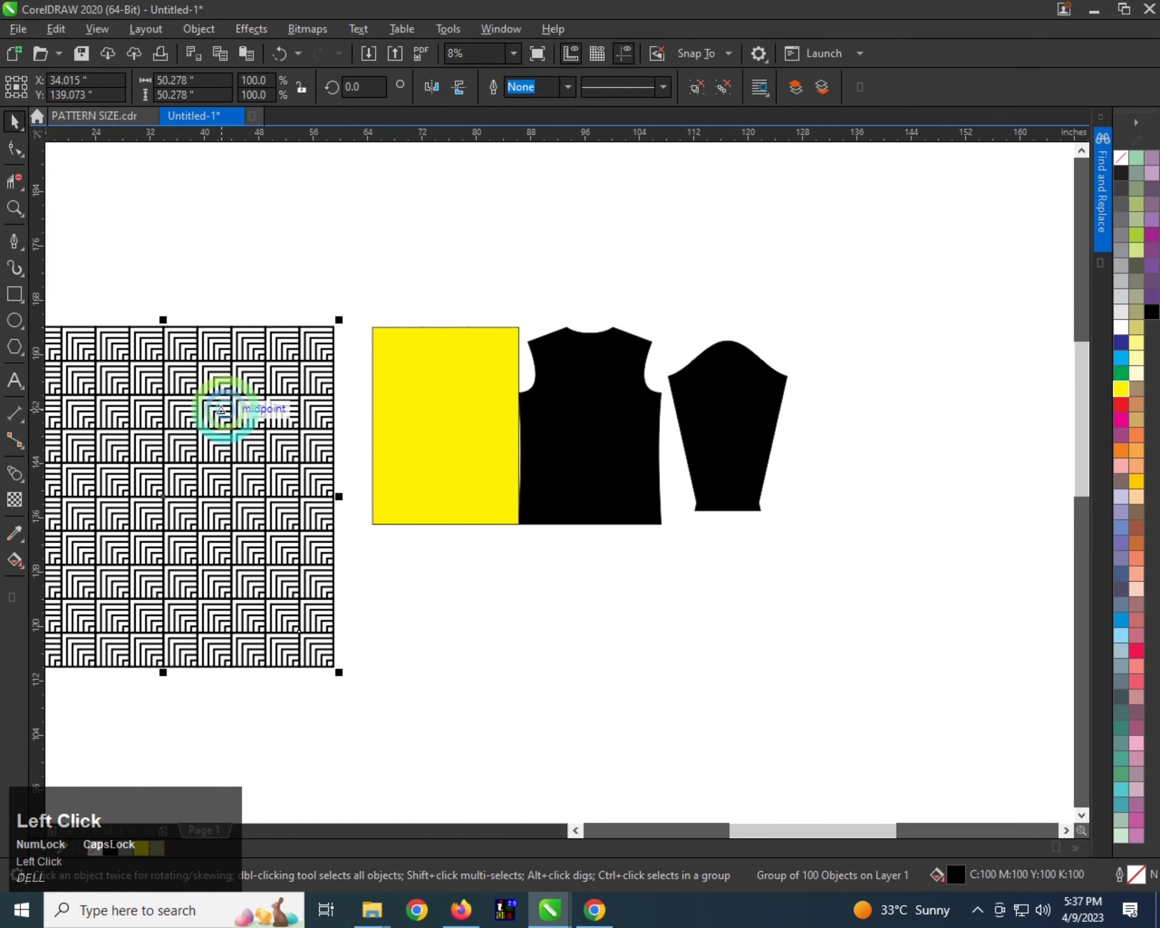
{"action": "left_click_drag", "start_coordinate": [226, 409], "coordinate": [290, 307]}
{"action": "scroll", "coordinate": [264, 405], "scroll_direction": "down", "scroll_amount": 1}
{"action": "left_click_drag", "start_coordinate": [275, 417], "coordinate": [275, 538]}
{"action": "scroll", "coordinate": [276, 538], "scroll_direction": "up", "scroll_amount": 1}
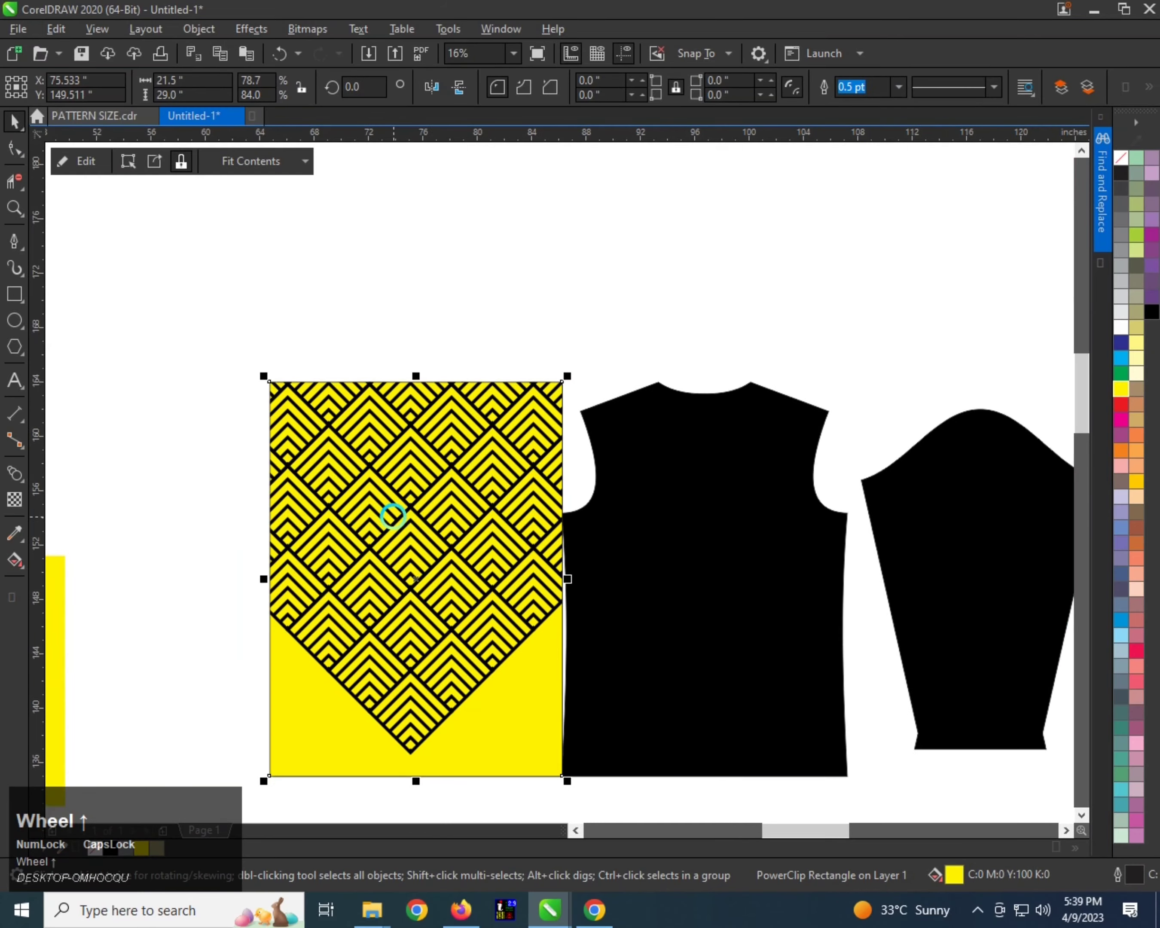
{"action": "scroll", "coordinate": [424, 497], "scroll_direction": "down", "scroll_amount": 1}
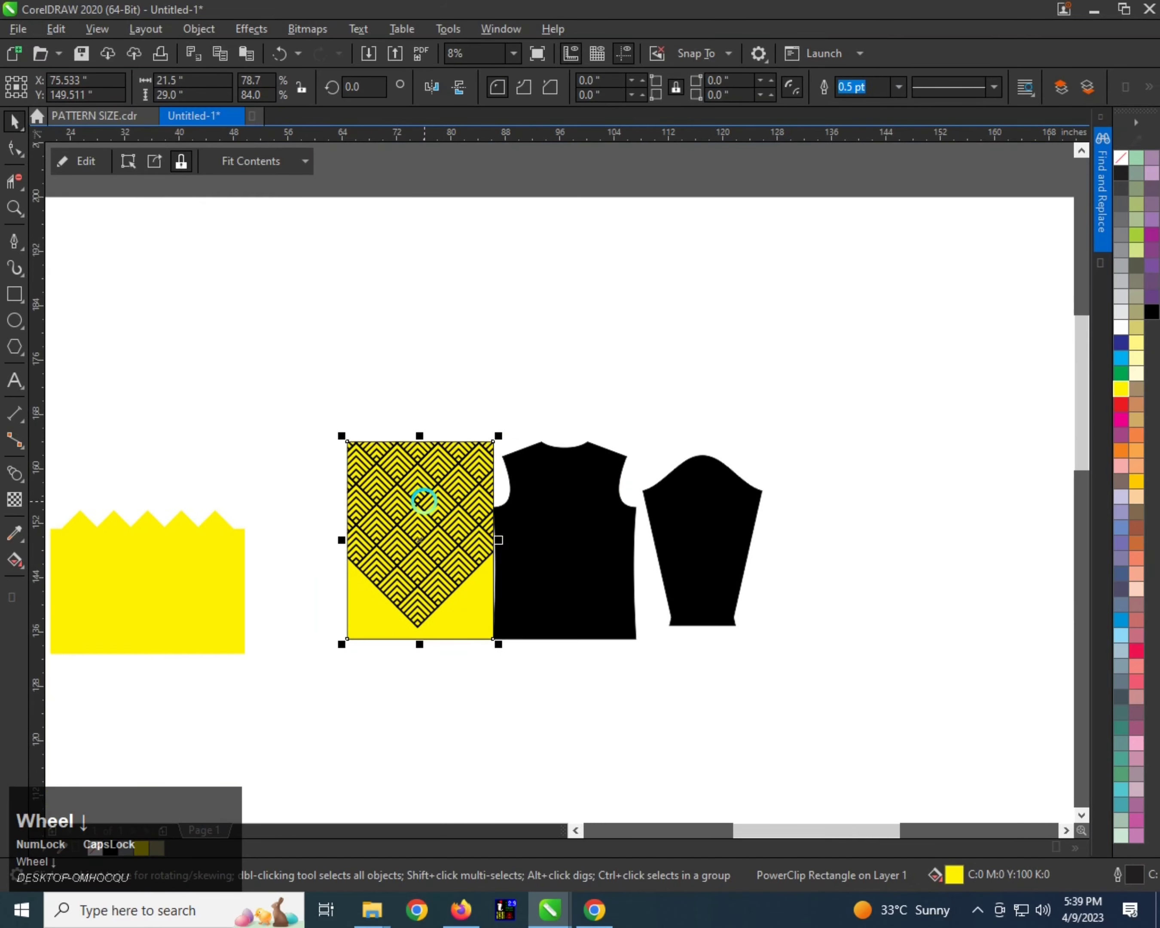
- Open the yellow rectangle's PowerClip contents for editing and scale the pattern down to about 39.6 in wide and high
{"action": "left_click", "coordinate": [427, 479], "text": "ctrl"}
{"action": "left_click", "coordinate": [603, 241], "text": "shift"}
{"action": "left_click_drag", "start_coordinate": [629, 210], "coordinate": [547, 321]}
{"action": "scroll", "coordinate": [530, 384], "scroll_direction": "up", "scroll_amount": 1}
{"action": "scroll", "coordinate": [549, 333], "scroll_direction": "down", "scroll_amount": 1}
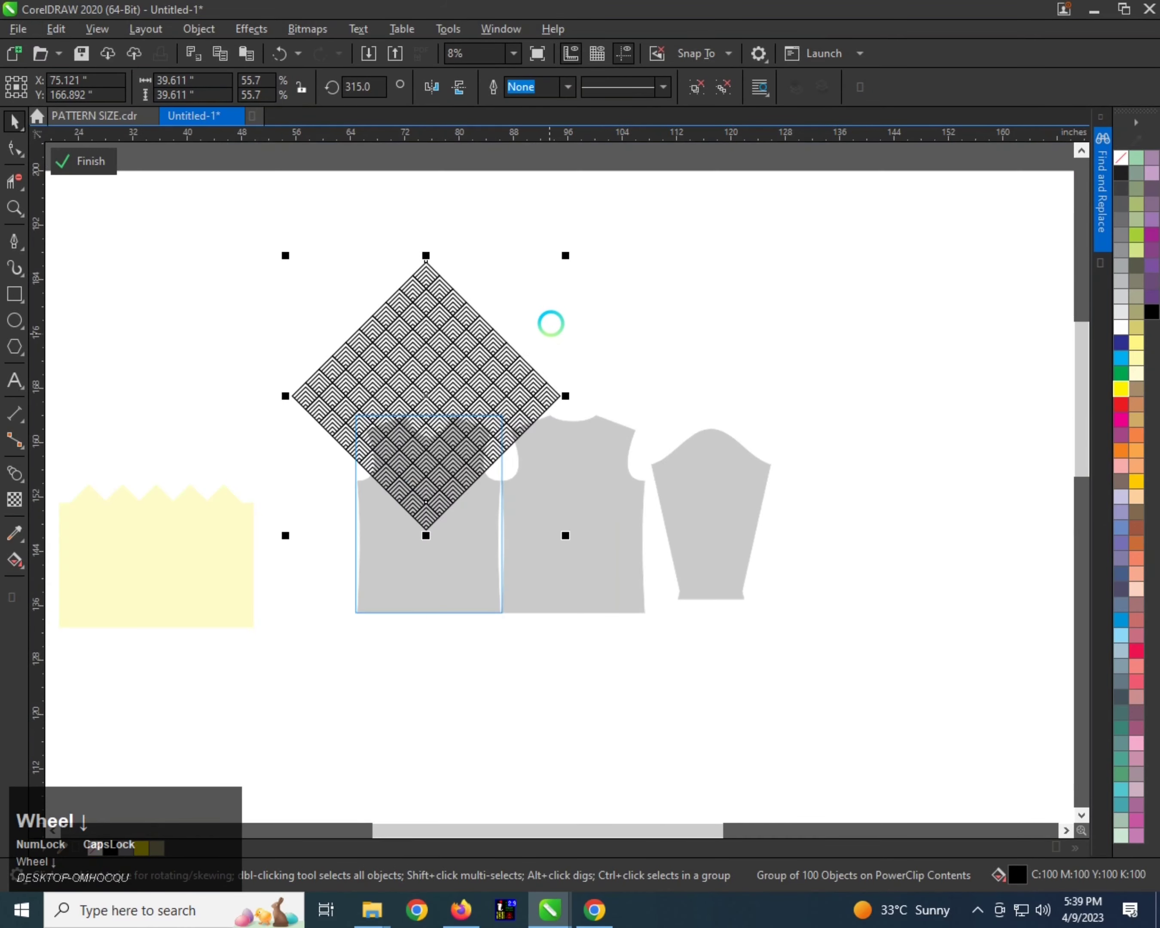
- Enlarge the diamond line pattern inside the PowerClip and finish editing the yellow rectangle's contents
{"action": "left_click_drag", "start_coordinate": [565, 254], "coordinate": [590, 238]}
{"action": "left_click", "coordinate": [605, 309]}
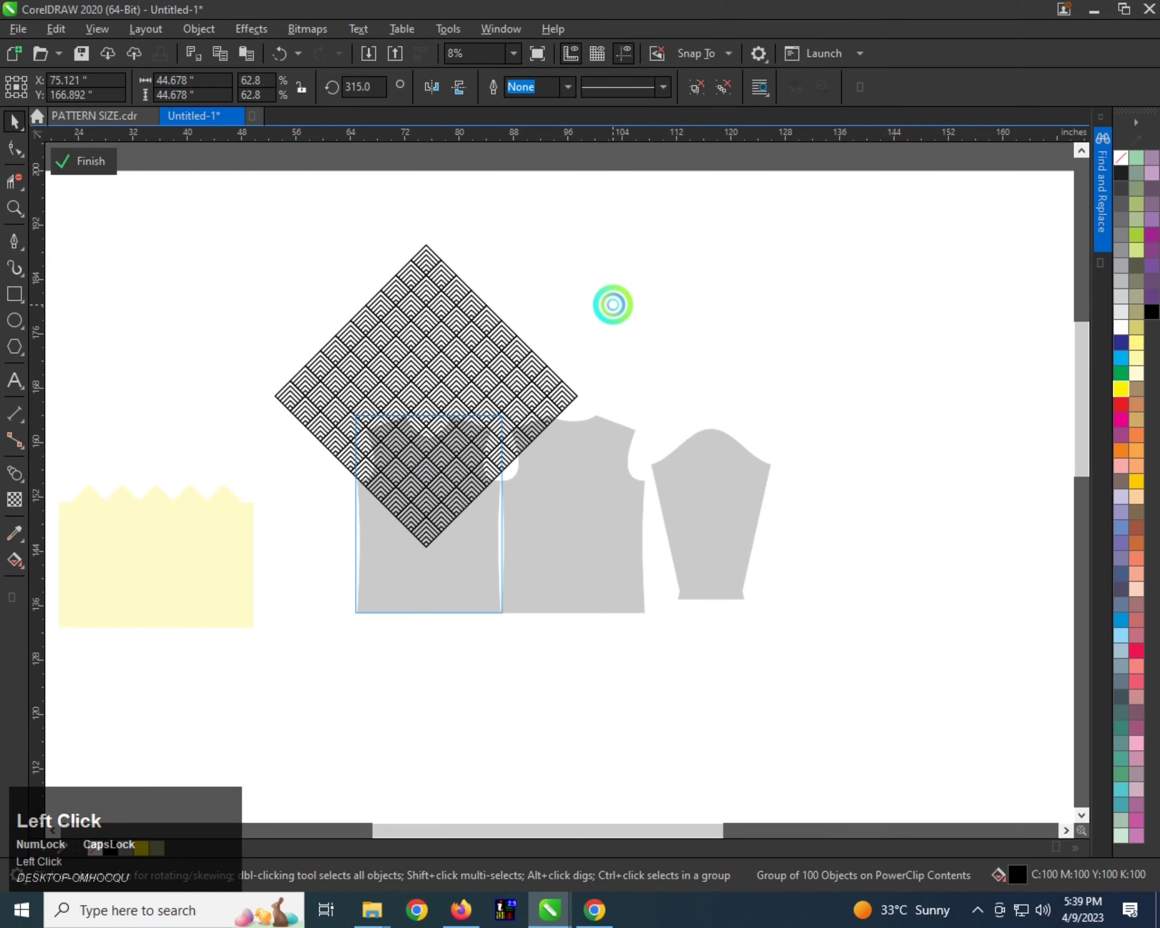
{"action": "left_click", "coordinate": [482, 665]}
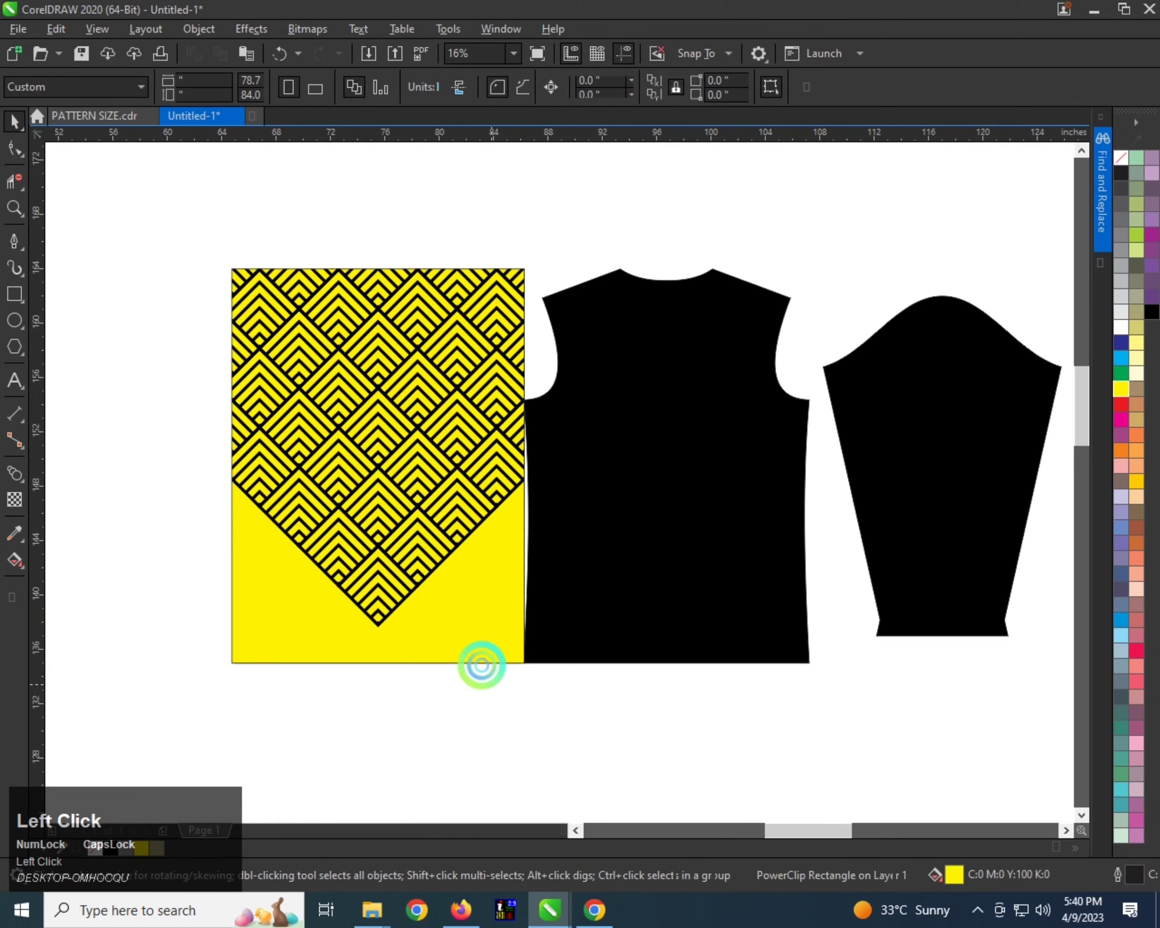
{"action": "left_click", "coordinate": [430, 551]}
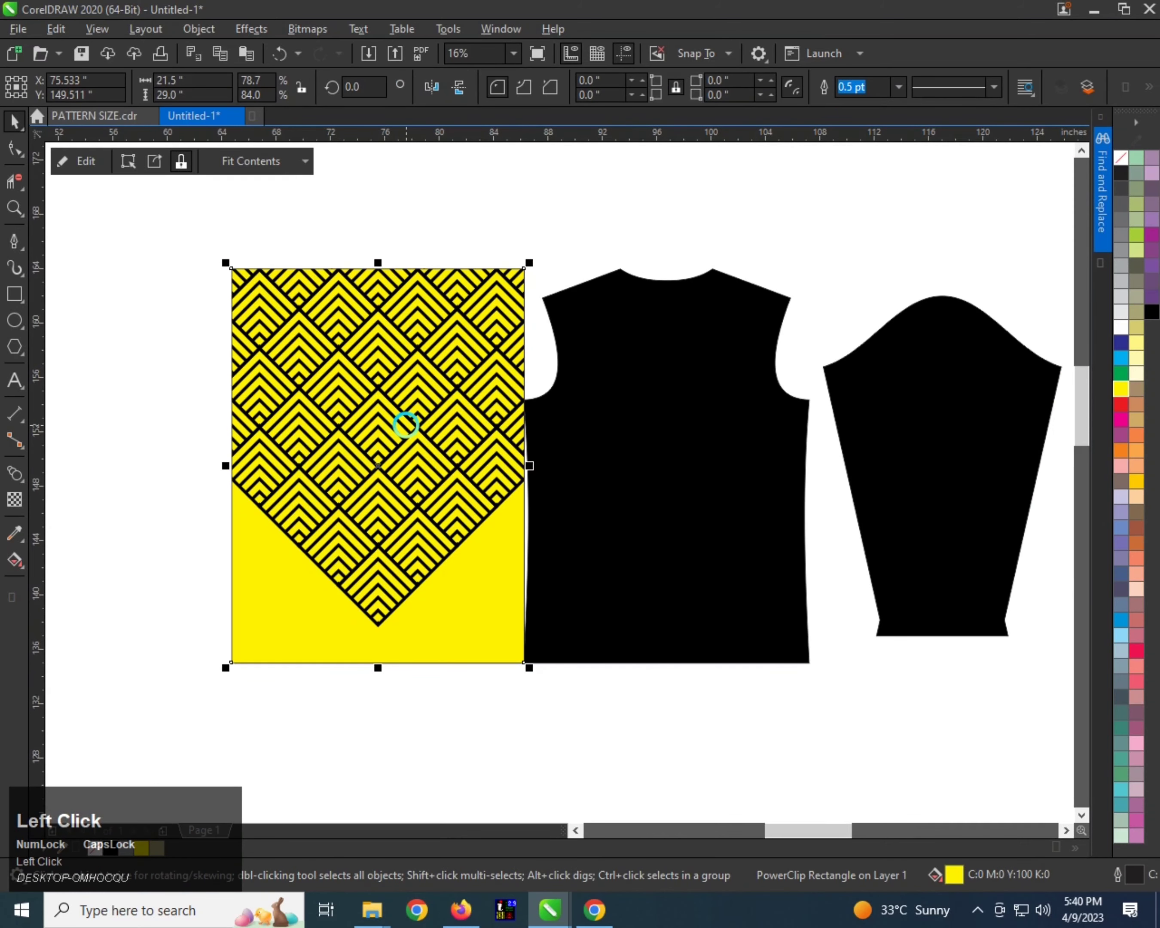
- Draw a horizontal rectangle about 28.6 in wide and 2.3 in high below the shirt pieces and fill it black
{"action": "left_click", "coordinate": [15, 294]}
{"action": "scroll", "coordinate": [313, 479], "scroll_direction": "down", "scroll_amount": 1}
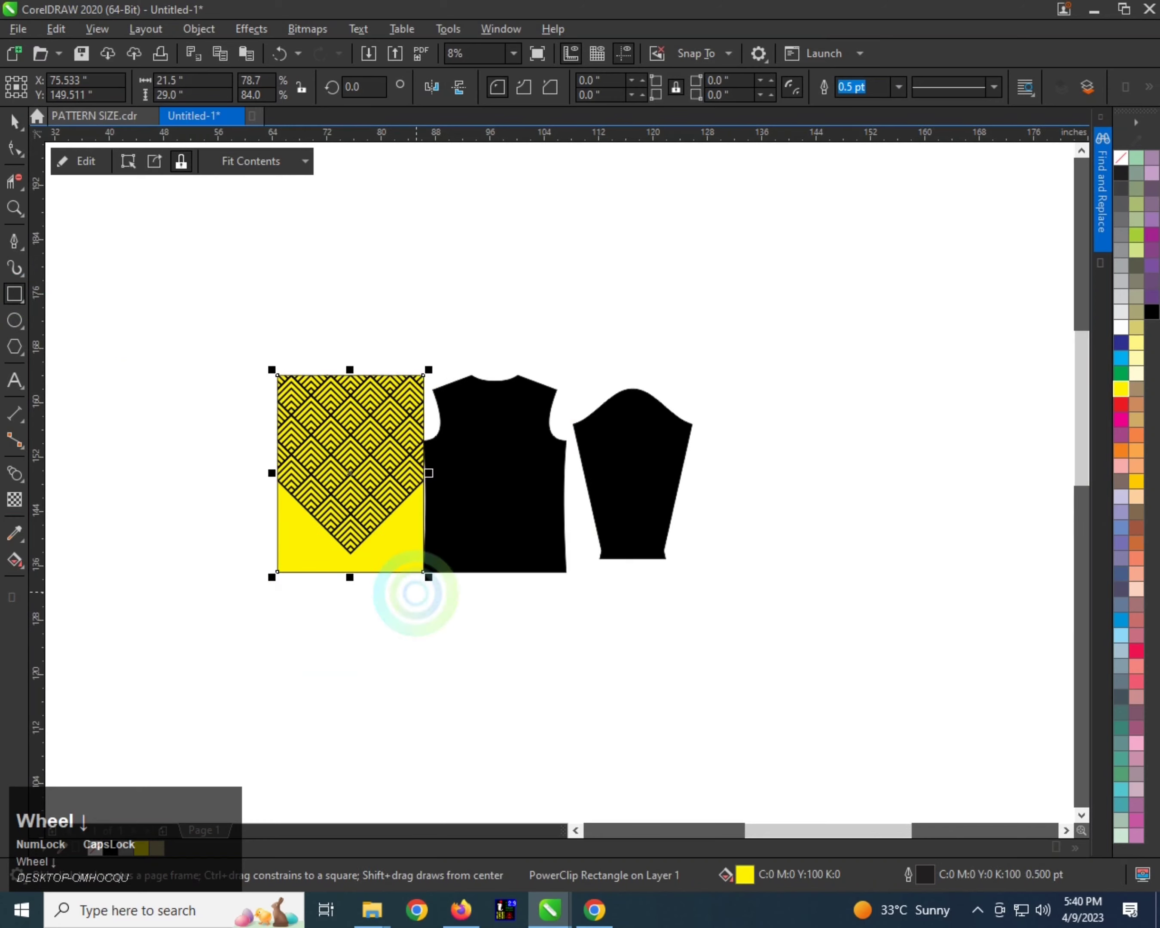
{"action": "scroll", "coordinate": [407, 593], "scroll_direction": "up", "scroll_amount": 1}
{"action": "left_click", "coordinate": [318, 671]}
{"action": "left_click_drag", "start_coordinate": [318, 671], "coordinate": [697, 702]}
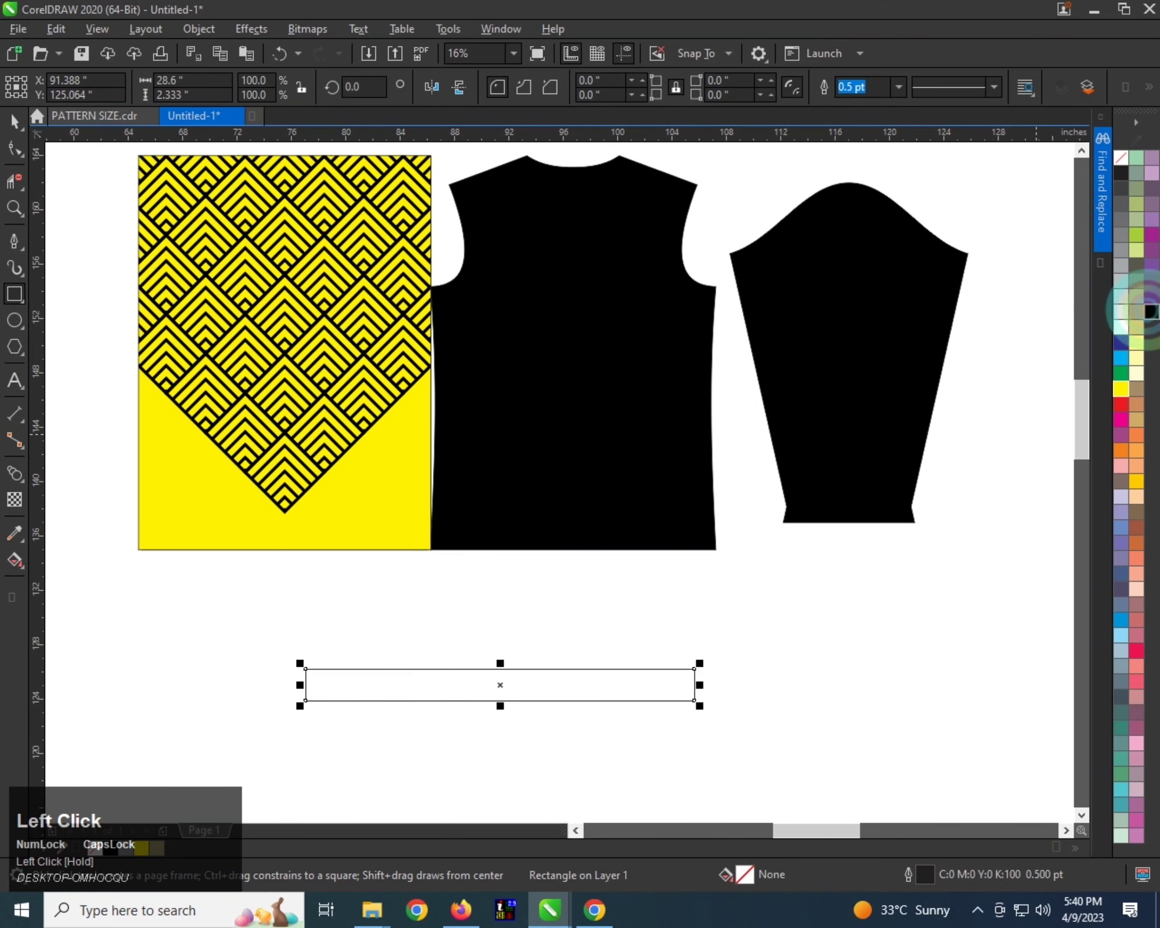
{"action": "left_click", "coordinate": [1151, 312]}
{"action": "key", "text": "space"}
- Make a copy of the black bar above the original and reduce the copy's height to about 0.53 in
{"action": "scroll", "coordinate": [436, 542], "scroll_direction": "down", "scroll_amount": 1}
{"action": "scroll", "coordinate": [467, 627], "scroll_direction": "up", "scroll_amount": 1}
{"action": "left_click_drag", "start_coordinate": [463, 599], "coordinate": [473, 733]}
{"action": "left_click_drag", "start_coordinate": [473, 733], "coordinate": [481, 543]}
{"action": "right_click", "coordinate": [445, 541]}
{"action": "scroll", "coordinate": [475, 518], "scroll_direction": "up", "scroll_amount": 1}
{"action": "scroll", "coordinate": [429, 507], "scroll_direction": "down", "scroll_amount": 1}
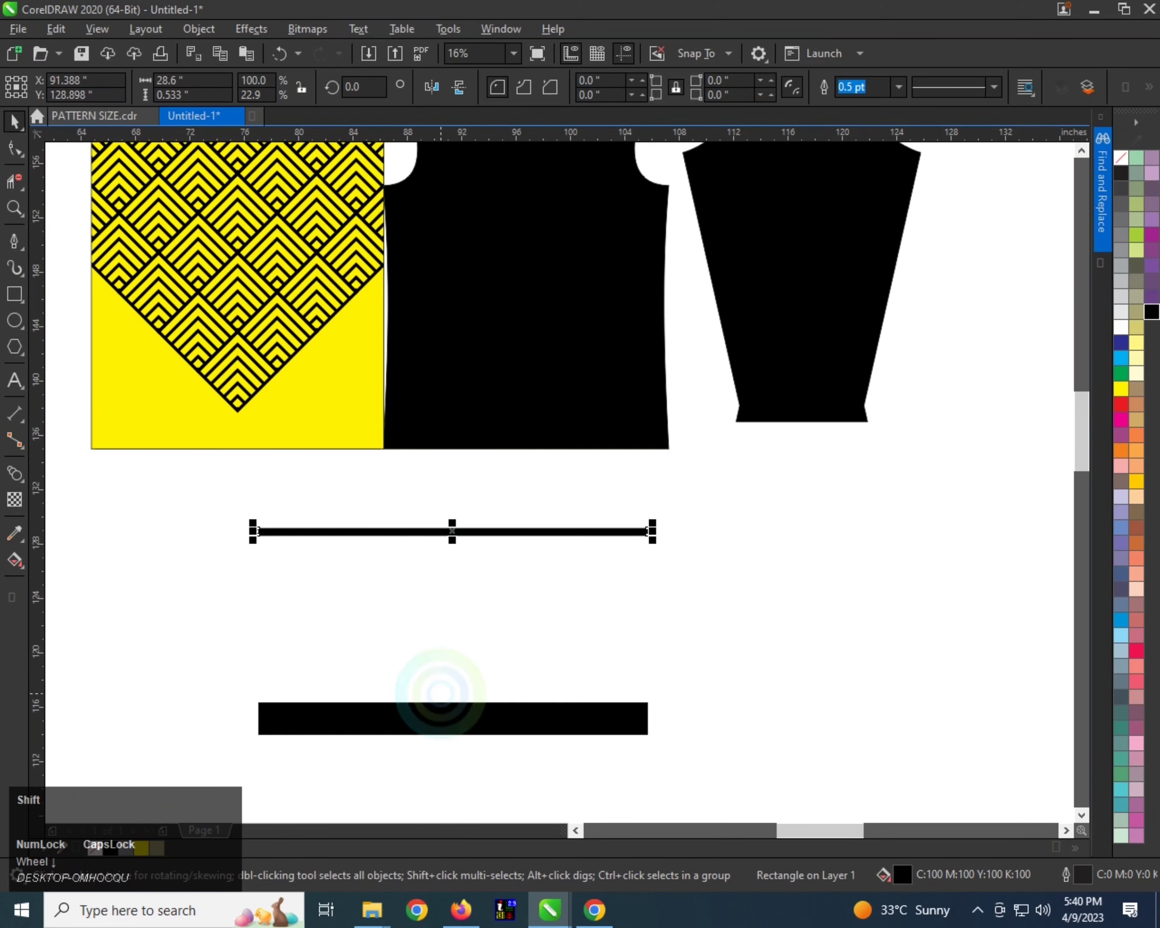
- Centre the thin and thick black bars on each other horizontally and blend them into a stack of stripes
{"action": "left_click", "coordinate": [448, 696], "text": "shift"}
{"action": "key", "text": "c"}
{"action": "left_click", "coordinate": [24, 475]}
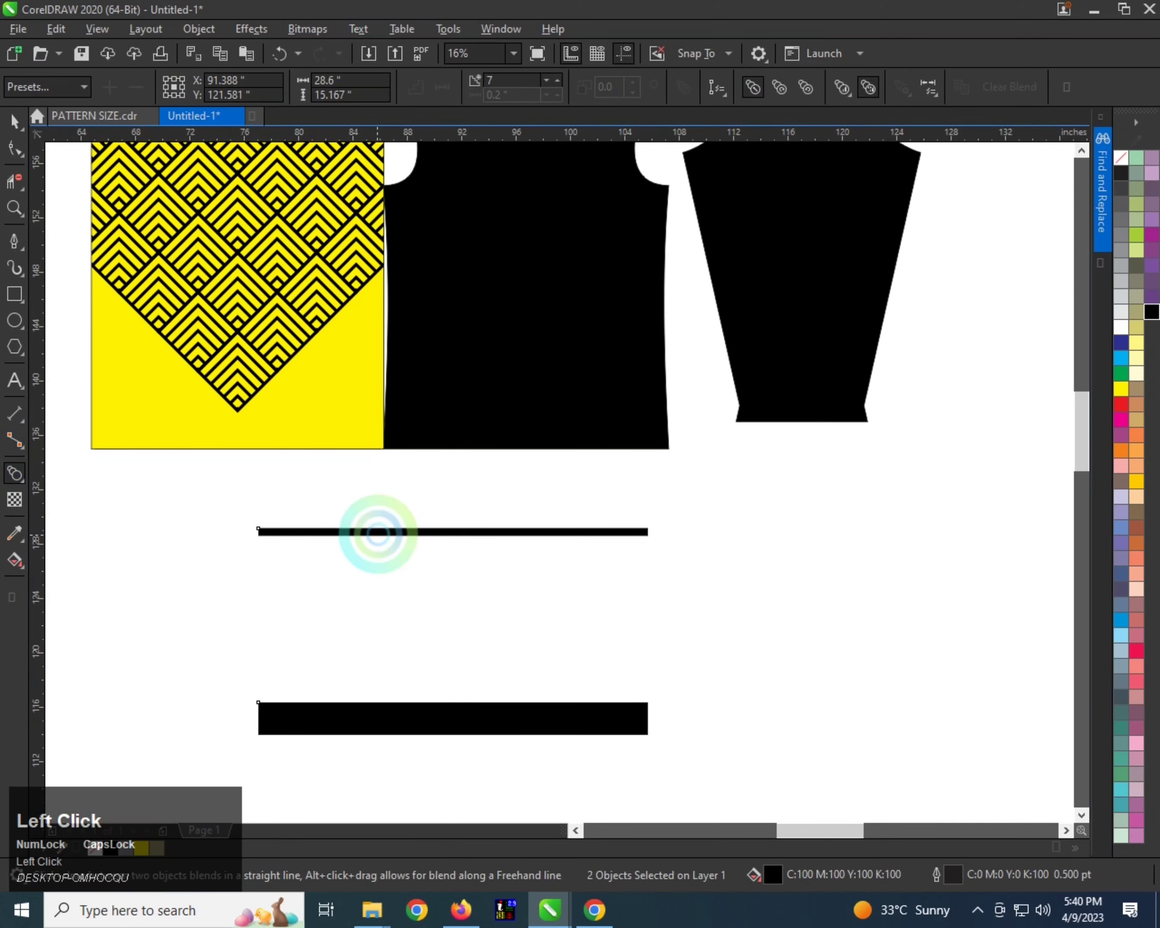
{"action": "left_click_drag", "start_coordinate": [380, 688], "coordinate": [381, 689]}
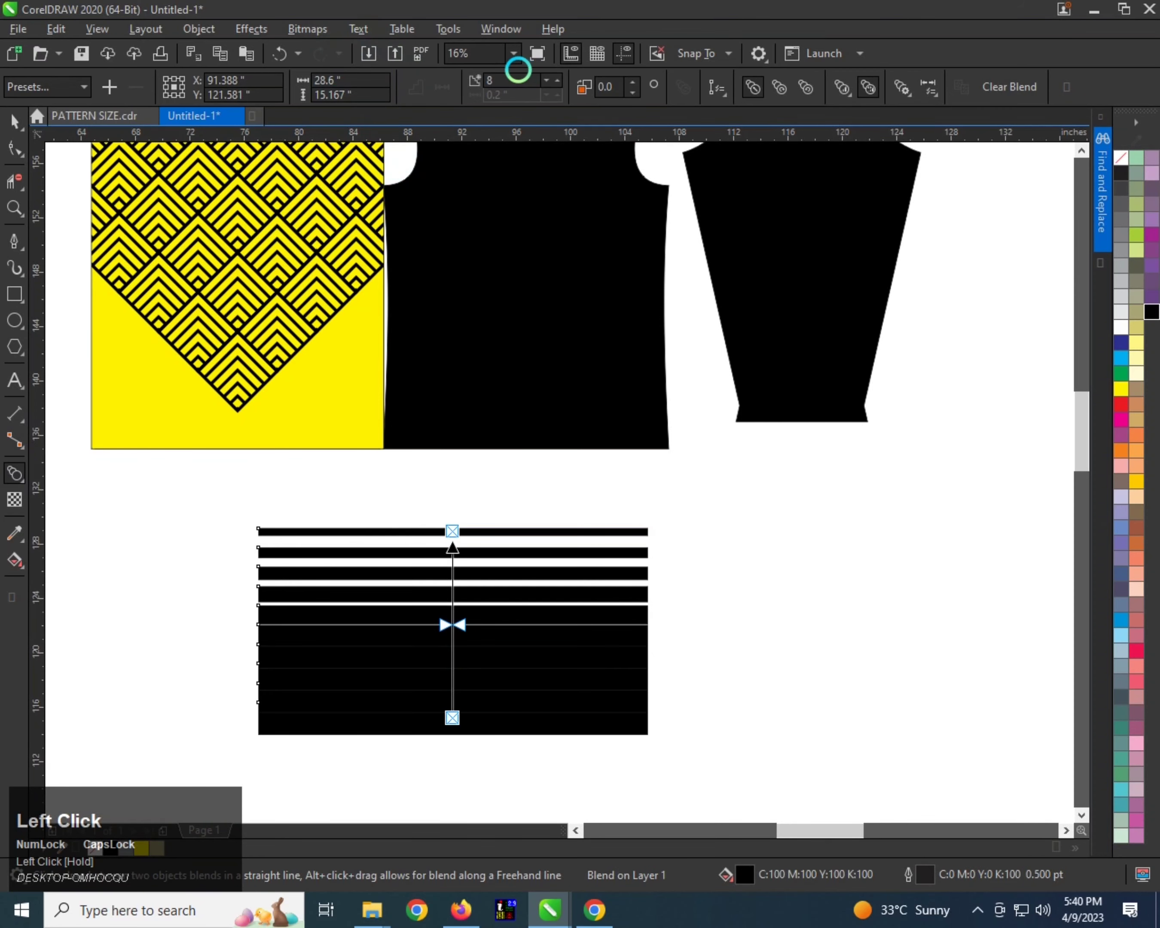
- Set the number of blend steps between the two bars to 6
{"action": "scroll", "coordinate": [469, 642], "scroll_direction": "up", "scroll_amount": 1}
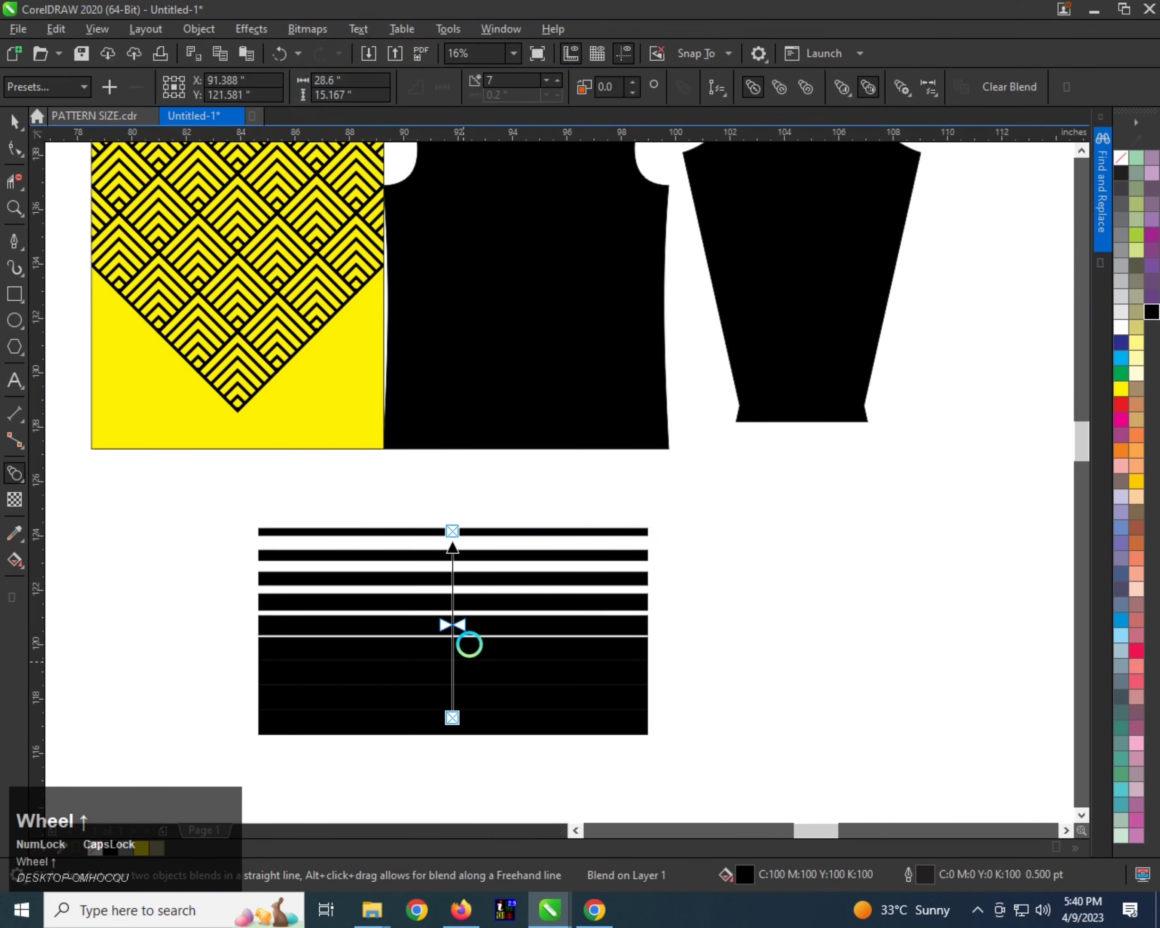
{"action": "left_click_drag", "start_coordinate": [453, 562], "coordinate": [446, 566]}
{"action": "type", "text": "6"}
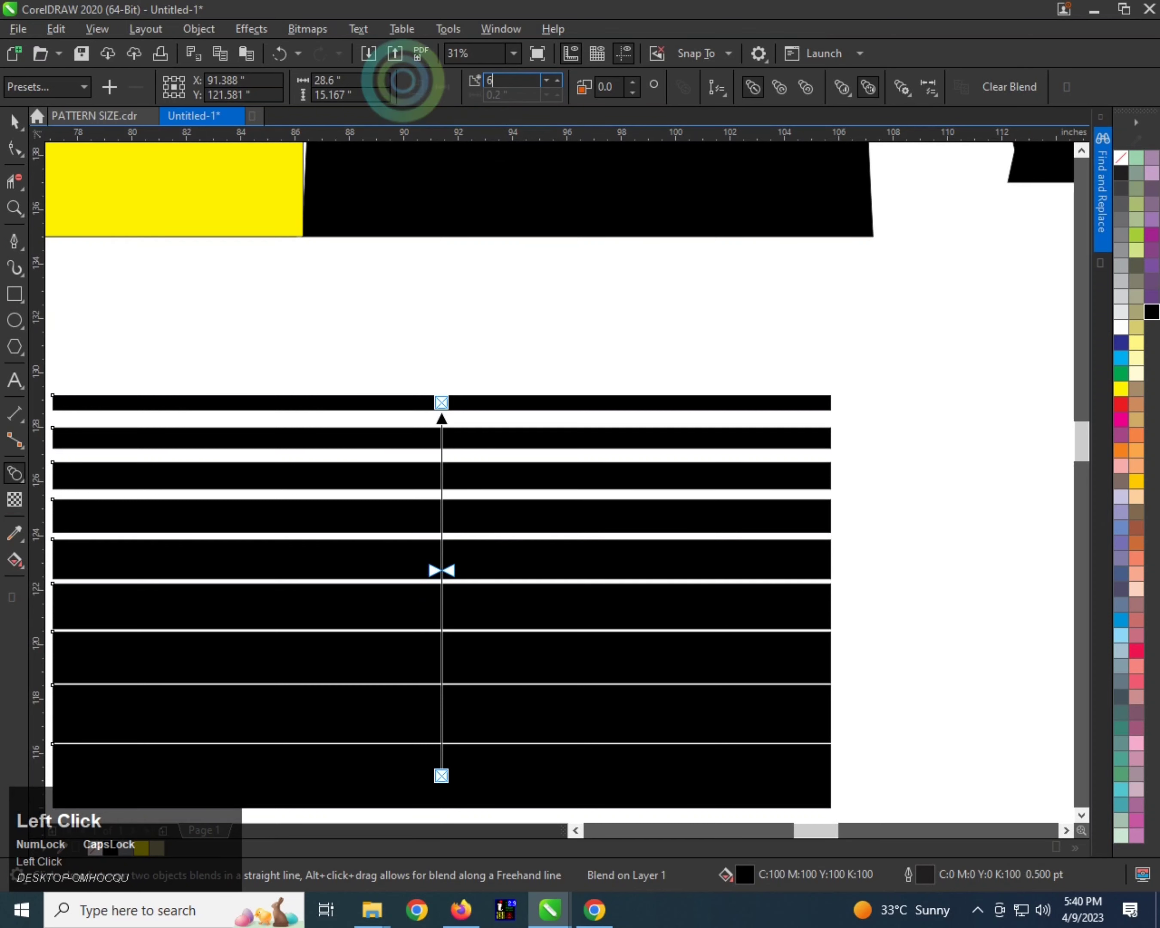
{"action": "key", "text": "Return"}
{"action": "scroll", "coordinate": [484, 470], "scroll_direction": "down", "scroll_amount": 3}
- Break the stripe blend apart and combine all the stripes into a single curve
{"action": "key", "text": "ctrl+space"}
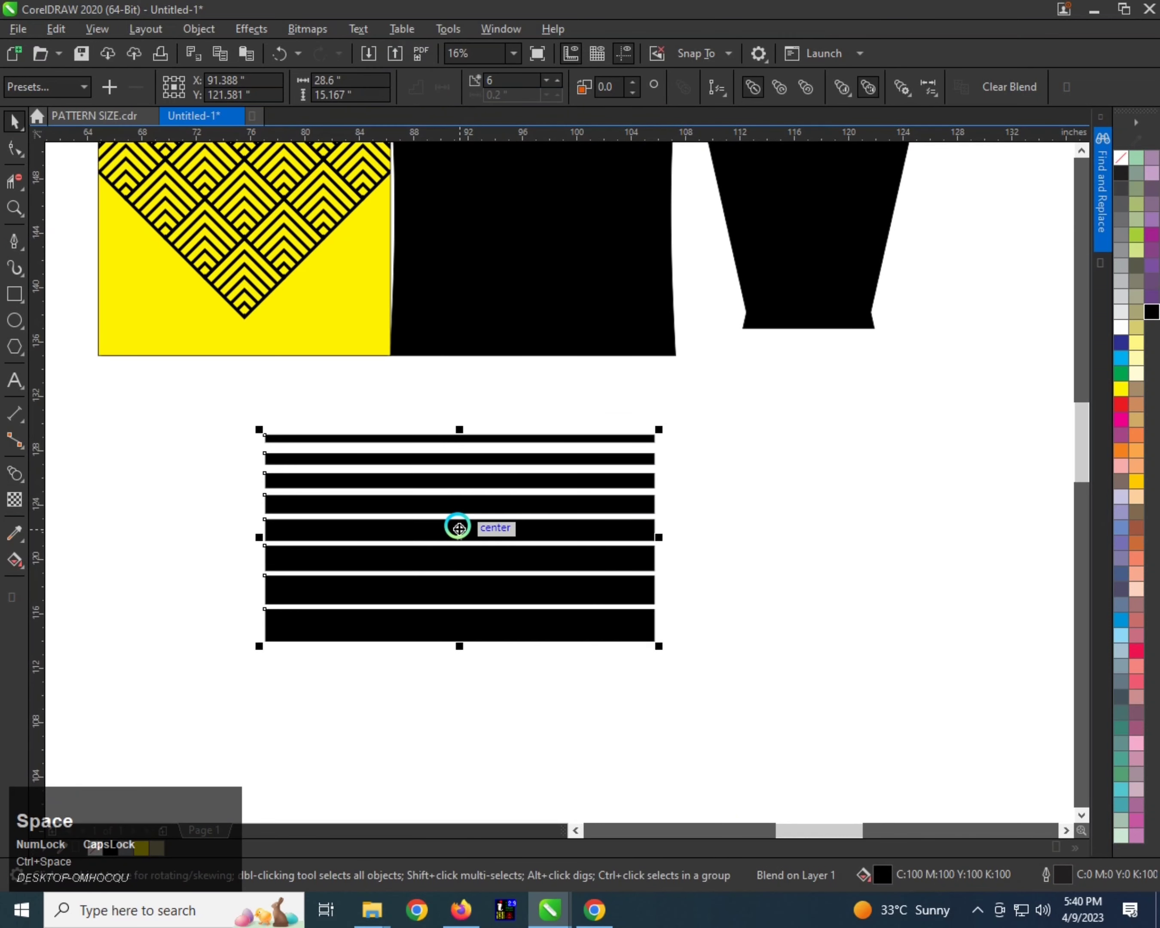
{"action": "key", "text": "ctrl+k"}
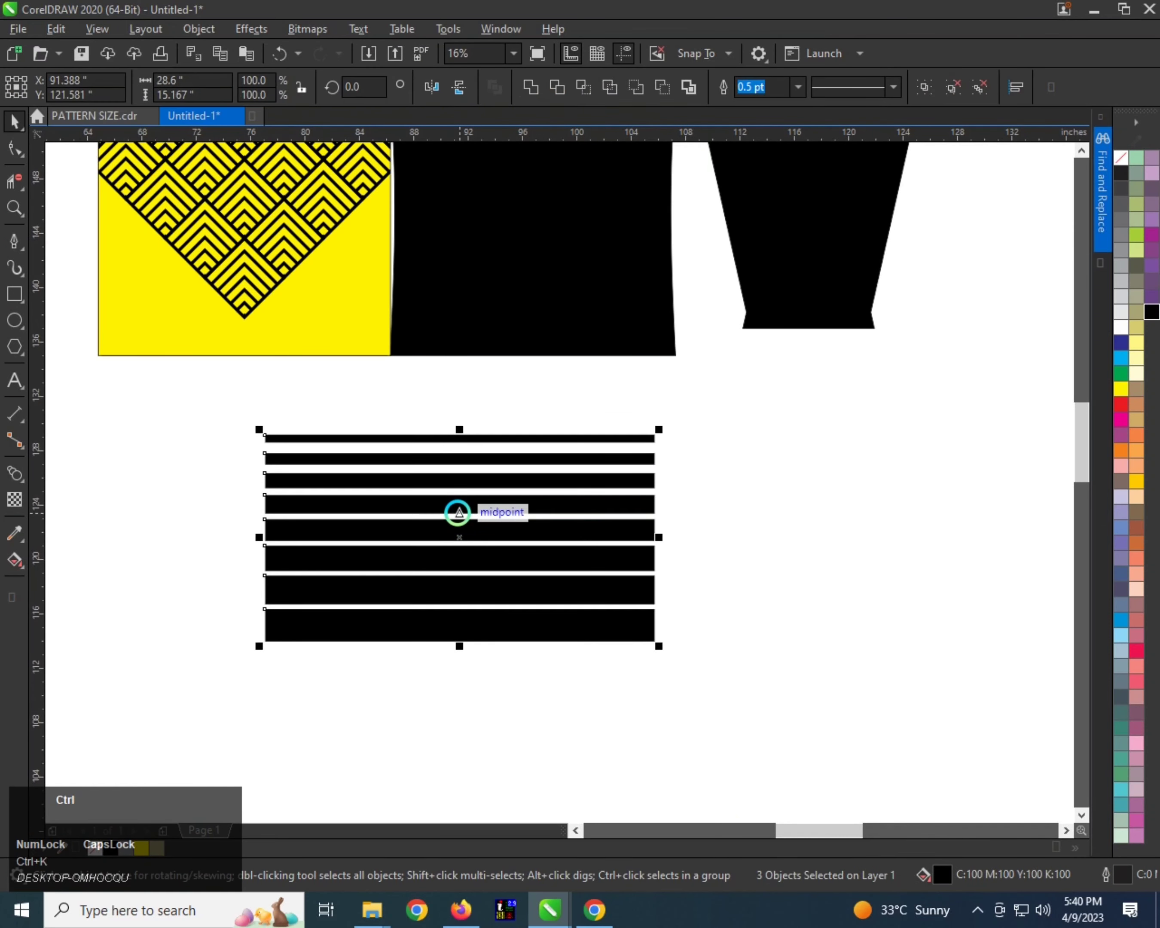
{"action": "key", "text": "ctrl+l"}
- Rotate the combined stripes to about 45° and place them parallel to the diamond pattern's lower-right edge on the yellow rectangle
{"action": "left_click", "coordinate": [477, 510]}
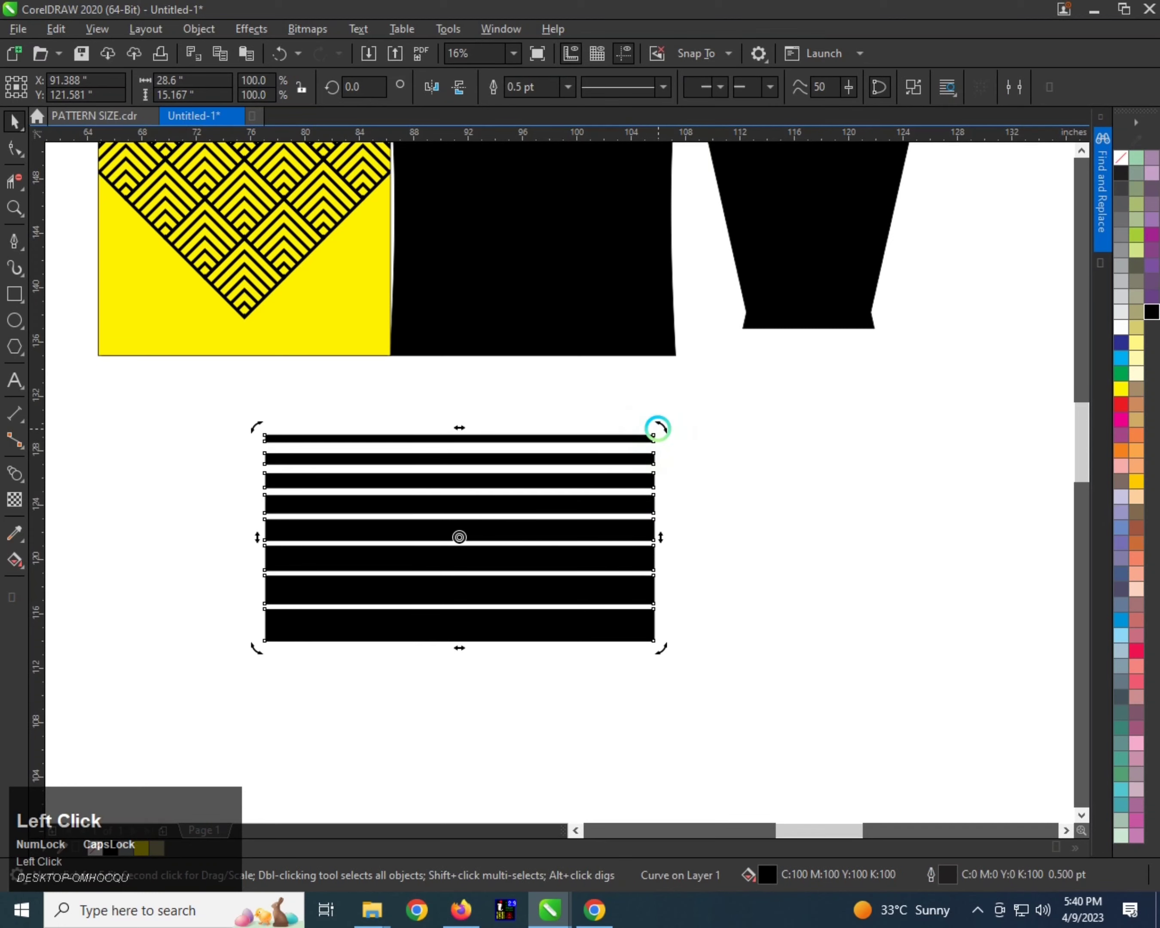
{"action": "left_click_drag", "start_coordinate": [658, 427], "coordinate": [504, 347]}
{"action": "scroll", "coordinate": [540, 496], "scroll_direction": "down", "scroll_amount": 1}
{"action": "left_click_drag", "start_coordinate": [526, 513], "coordinate": [493, 416]}
{"action": "scroll", "coordinate": [497, 384], "scroll_direction": "up", "scroll_amount": 1}
{"action": "left_click", "coordinate": [507, 384]}
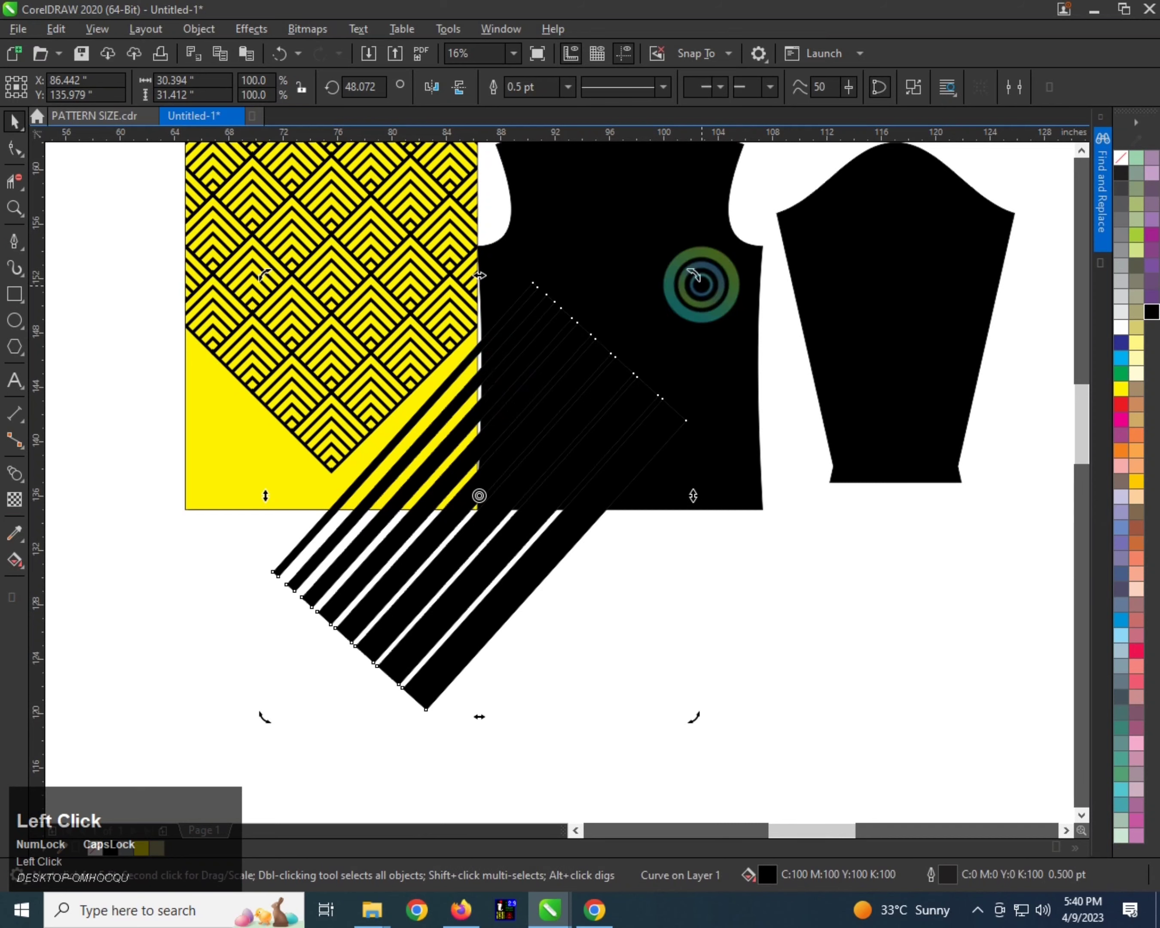
{"action": "left_click_drag", "start_coordinate": [693, 280], "coordinate": [703, 286]}
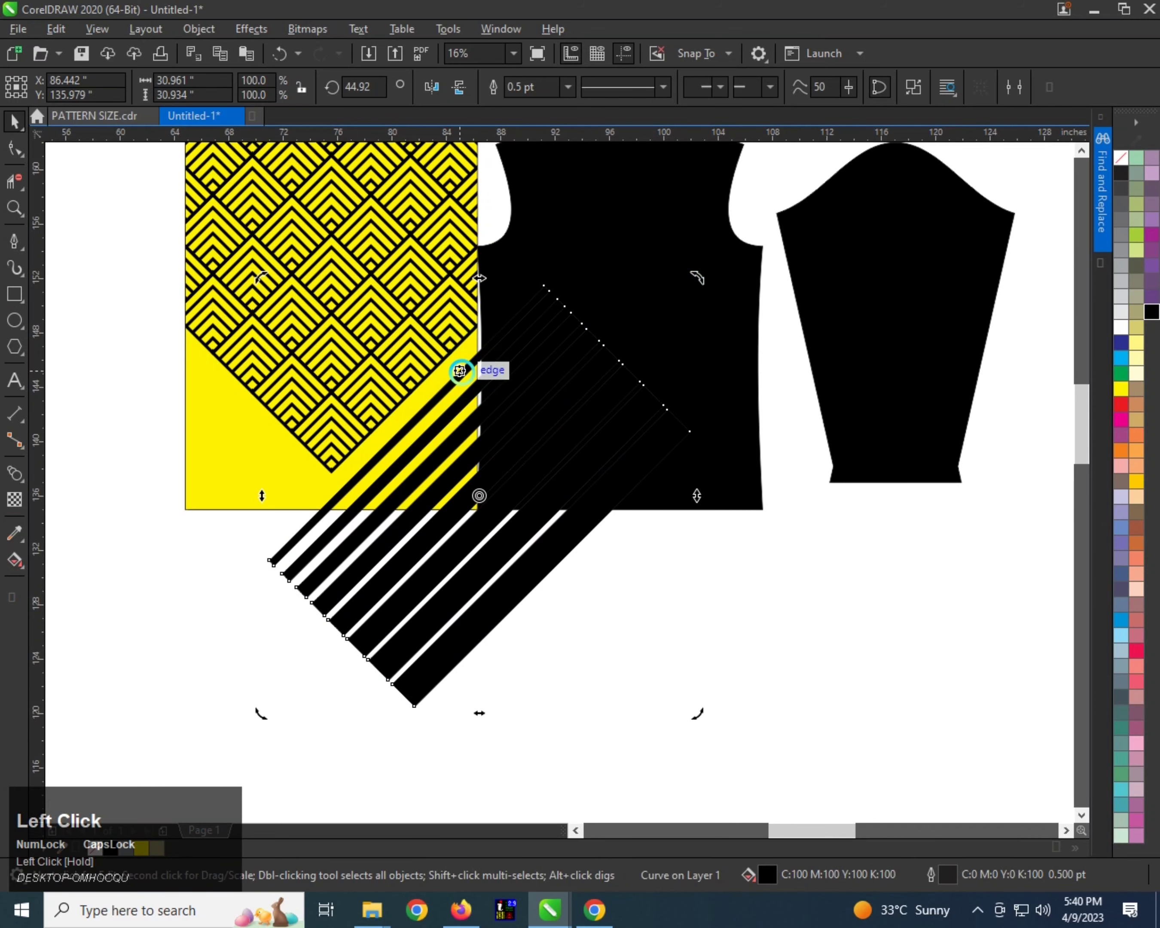
{"action": "scroll", "coordinate": [457, 379], "scroll_direction": "up", "scroll_amount": 1}
{"action": "left_click_drag", "start_coordinate": [455, 380], "coordinate": [442, 370]}
- Create a horizontally mirrored copy of the diagonal stripes on the opposite side to form a V below the diamond pattern
{"action": "scroll", "coordinate": [399, 443], "scroll_direction": "down", "scroll_amount": 1}
{"action": "left_click_drag", "start_coordinate": [656, 525], "coordinate": [340, 445]}
{"action": "right_click", "coordinate": [186, 467], "text": "ctrl"}
{"action": "scroll", "coordinate": [271, 467], "scroll_direction": "down", "scroll_amount": 1}
{"action": "scroll", "coordinate": [146, 464], "scroll_direction": "up", "scroll_amount": 1}
{"action": "scroll", "coordinate": [339, 448], "scroll_direction": "up", "scroll_amount": 1}
{"action": "scroll", "coordinate": [300, 441], "scroll_direction": "down", "scroll_amount": 1}
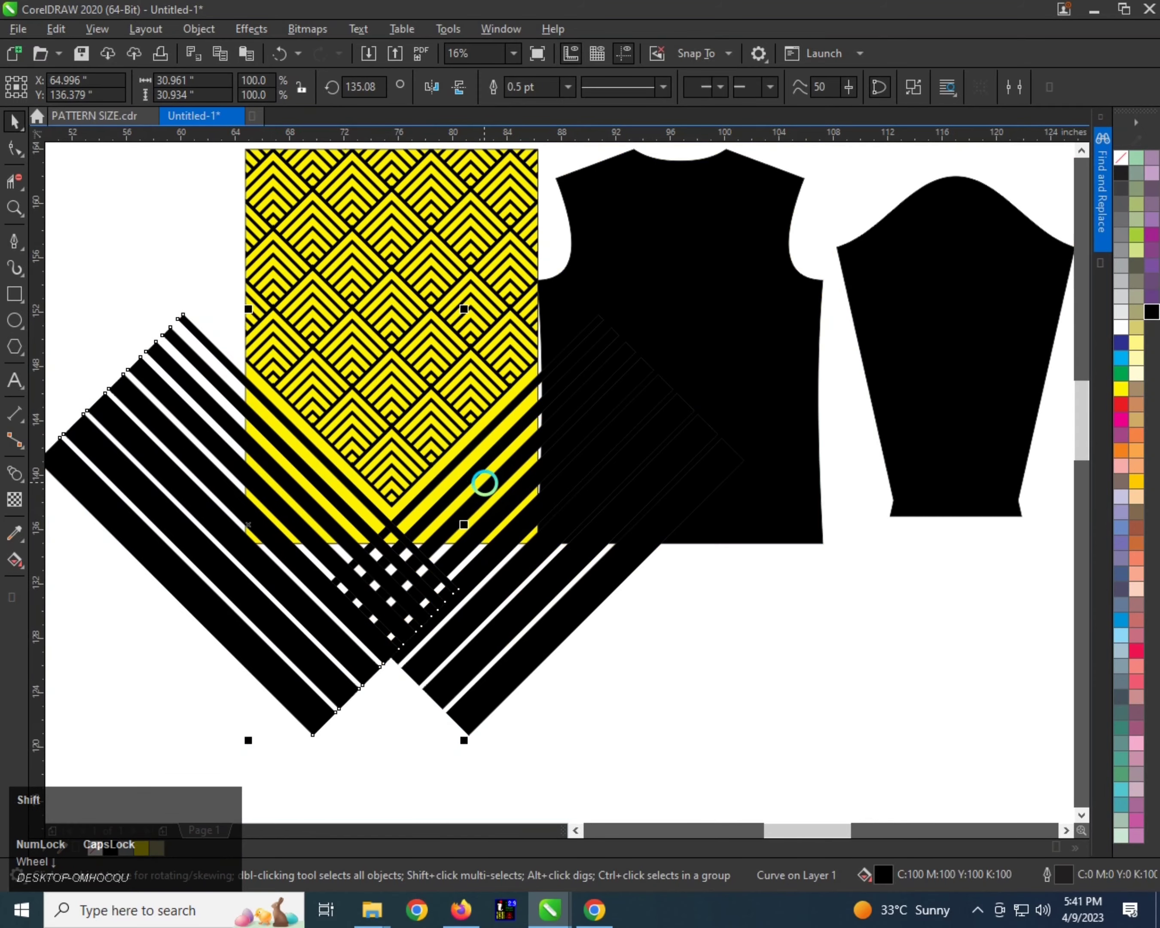
- PowerClip the two diagonal stripe sets, grouped and horizontally centred, inside the yellow rectangle
{"action": "left_click", "coordinate": [485, 488], "text": "shift"}
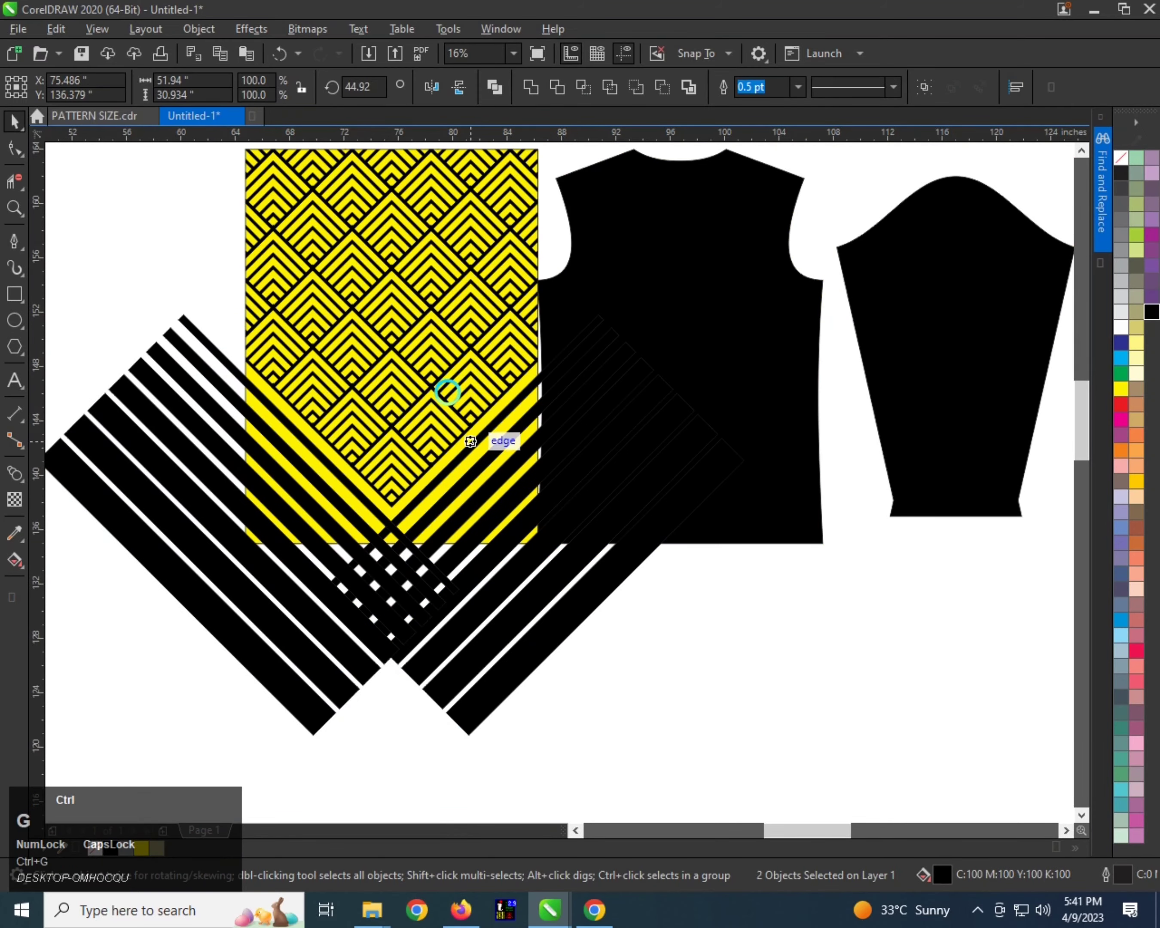
{"action": "left_click", "coordinate": [428, 298], "text": "shift"}
{"action": "scroll", "coordinate": [285, 505], "scroll_direction": "down", "scroll_amount": 1}
{"action": "left_click", "coordinate": [406, 548]}
{"action": "scroll", "coordinate": [324, 389], "scroll_direction": "up", "scroll_amount": 1}
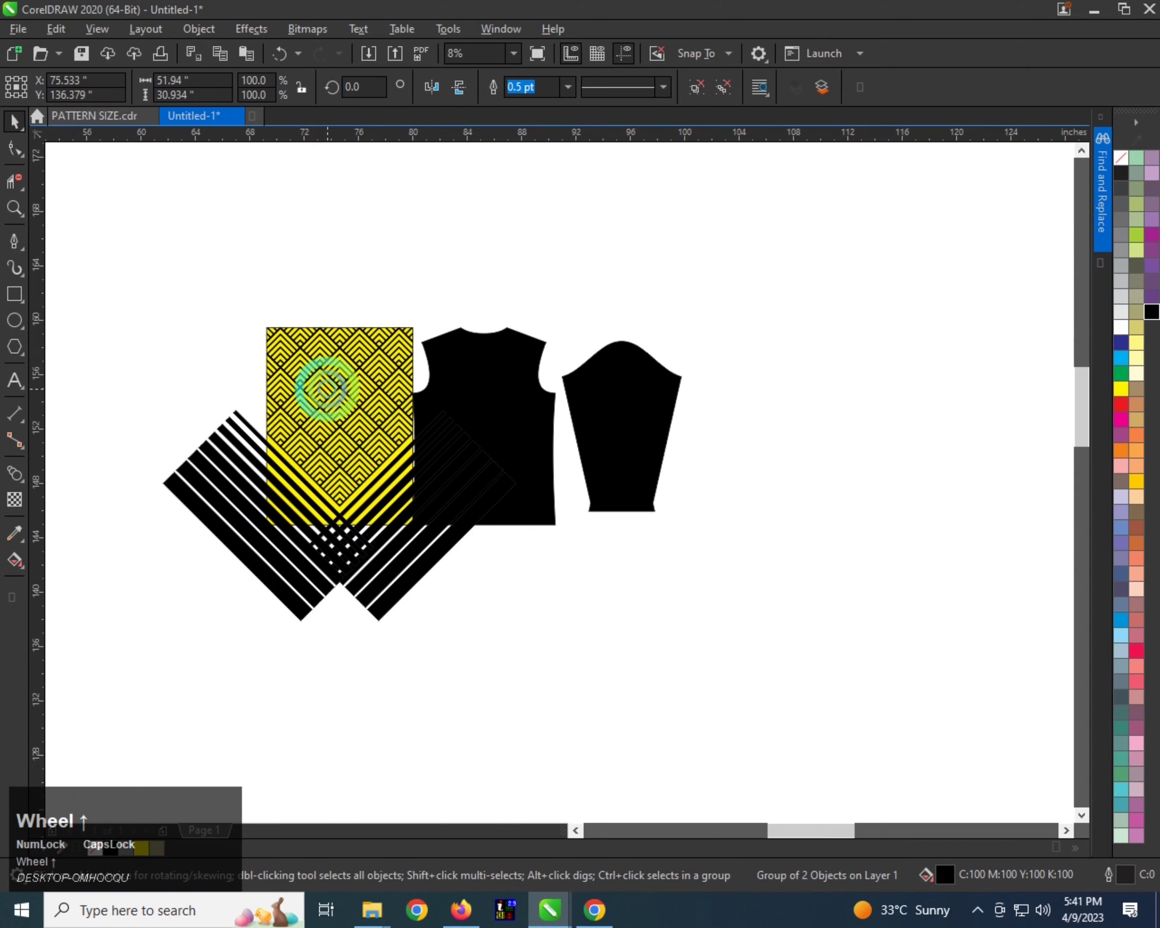
{"action": "left_click", "coordinate": [327, 386]}
{"action": "scroll", "coordinate": [360, 505], "scroll_direction": "down", "scroll_amount": 1}
{"action": "scroll", "coordinate": [347, 499], "scroll_direction": "up", "scroll_amount": 1}
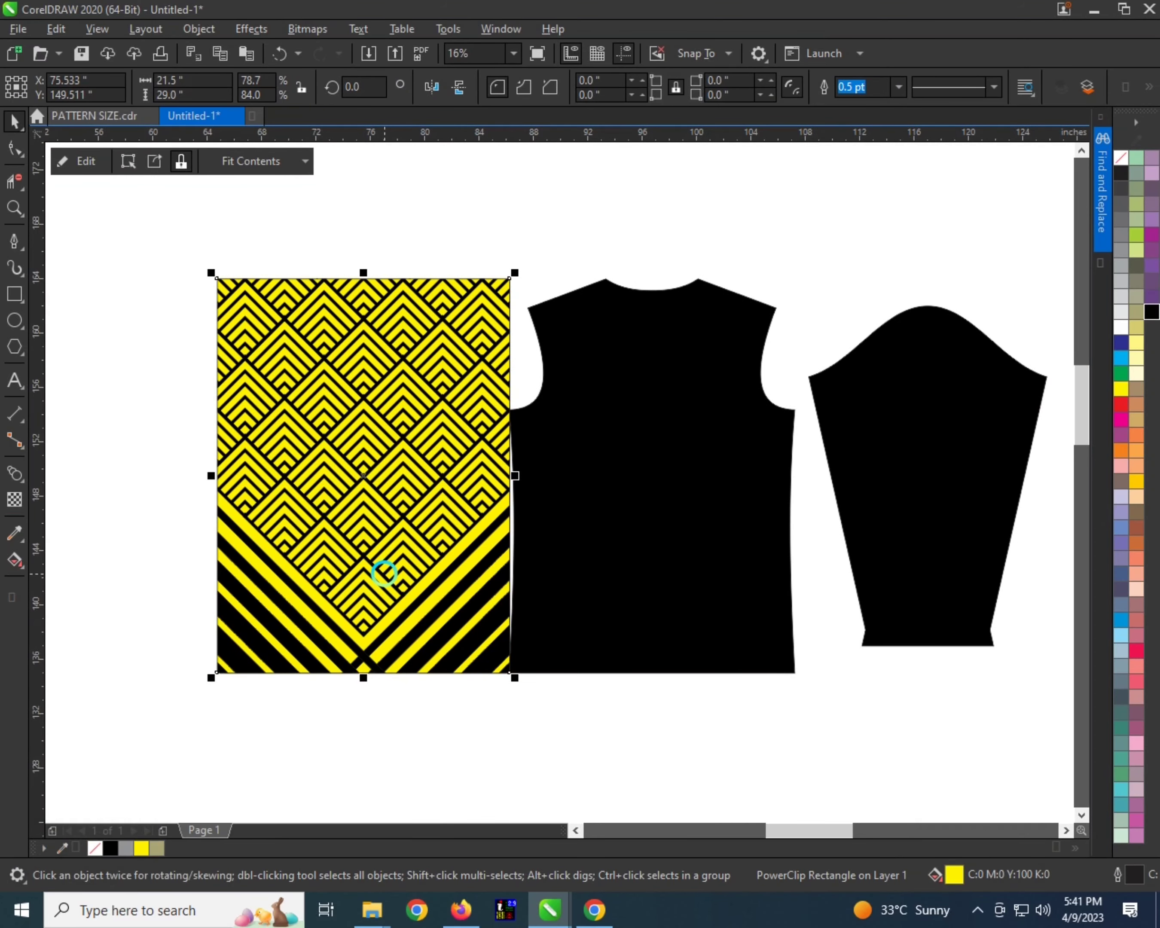
{"action": "key", "text": "q"}
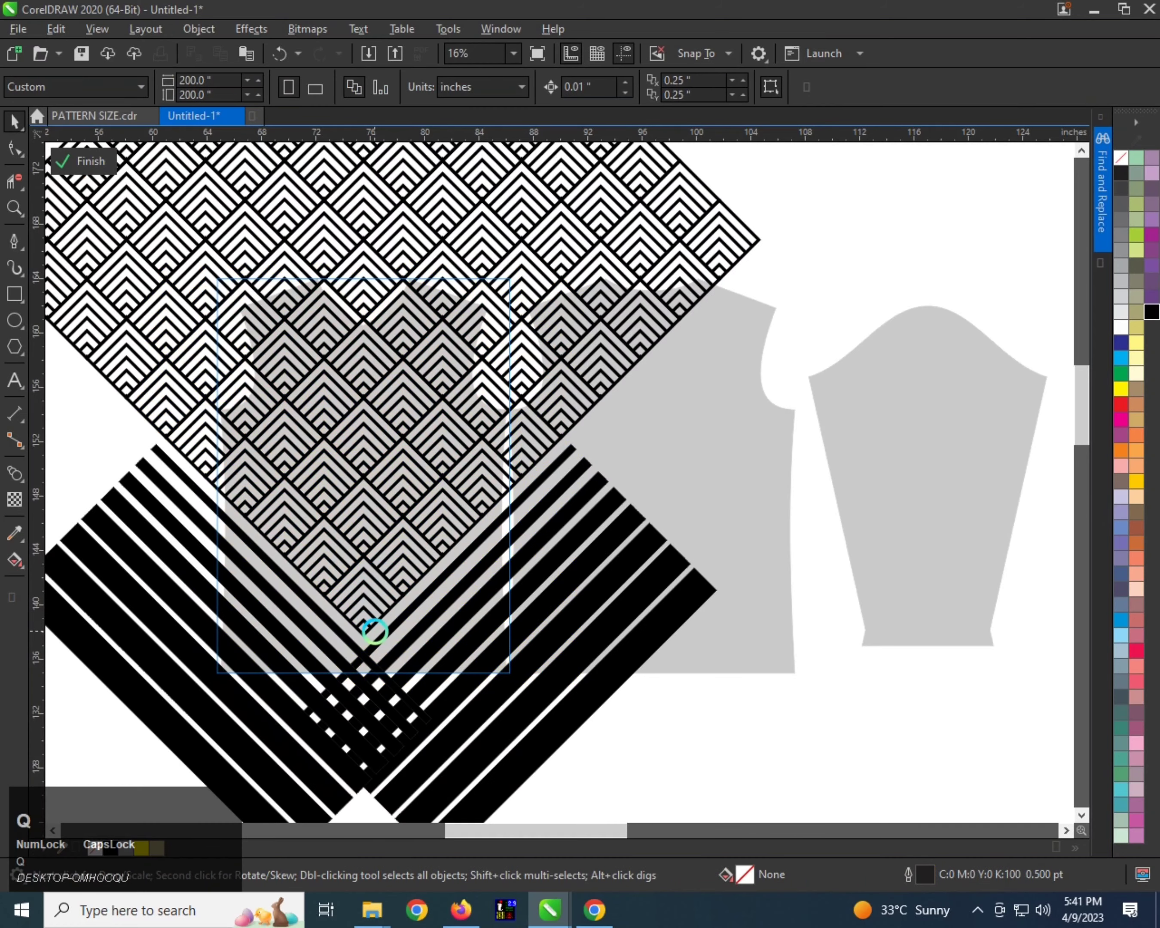
{"action": "key", "text": "q"}
{"action": "scroll", "coordinate": [382, 619], "scroll_direction": "down", "scroll_amount": 1}
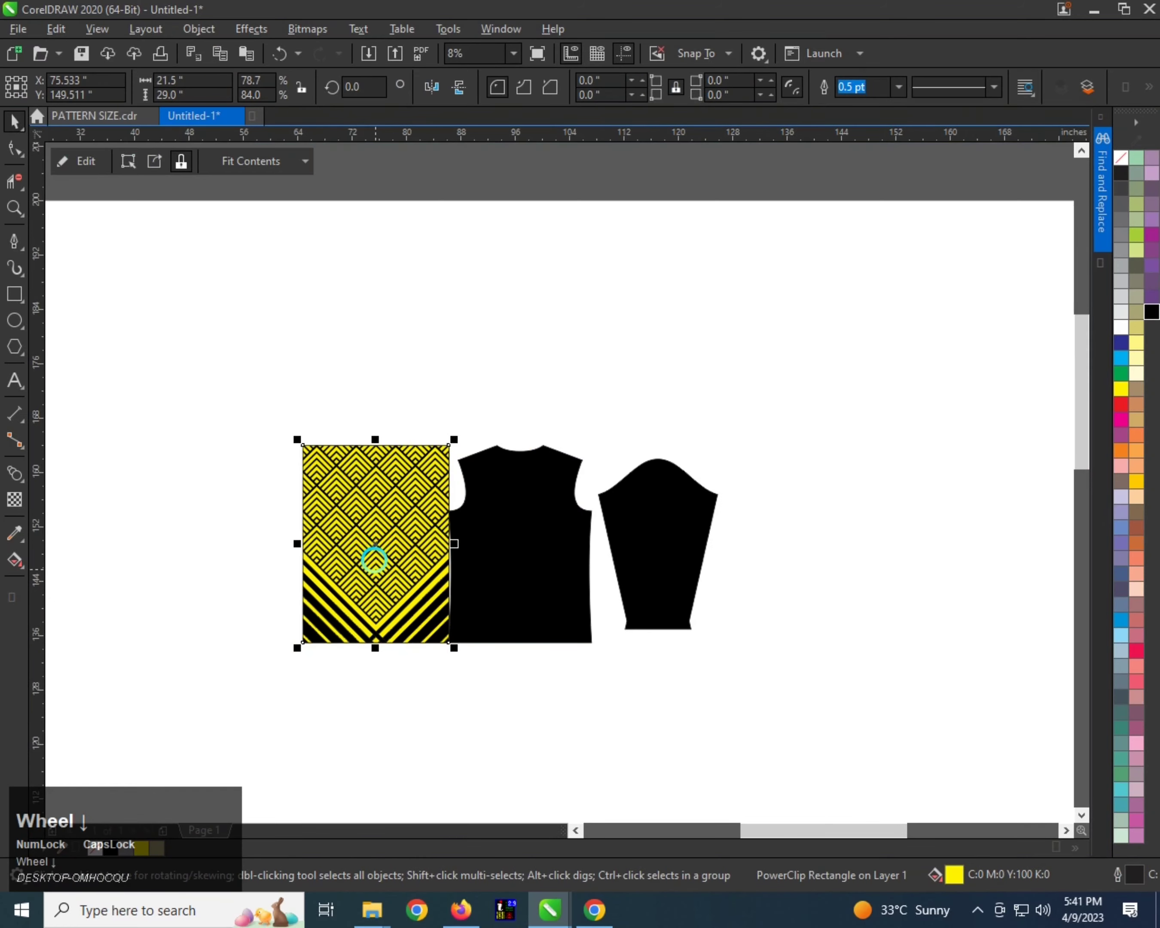
{"action": "scroll", "coordinate": [373, 615], "scroll_direction": "up", "scroll_amount": 1}
- Open the yellow rectangle's PowerClip contents and enlarge the V-shaped stripe group to about 60.45 in wide and 36 in high
{"action": "key", "text": "q"}
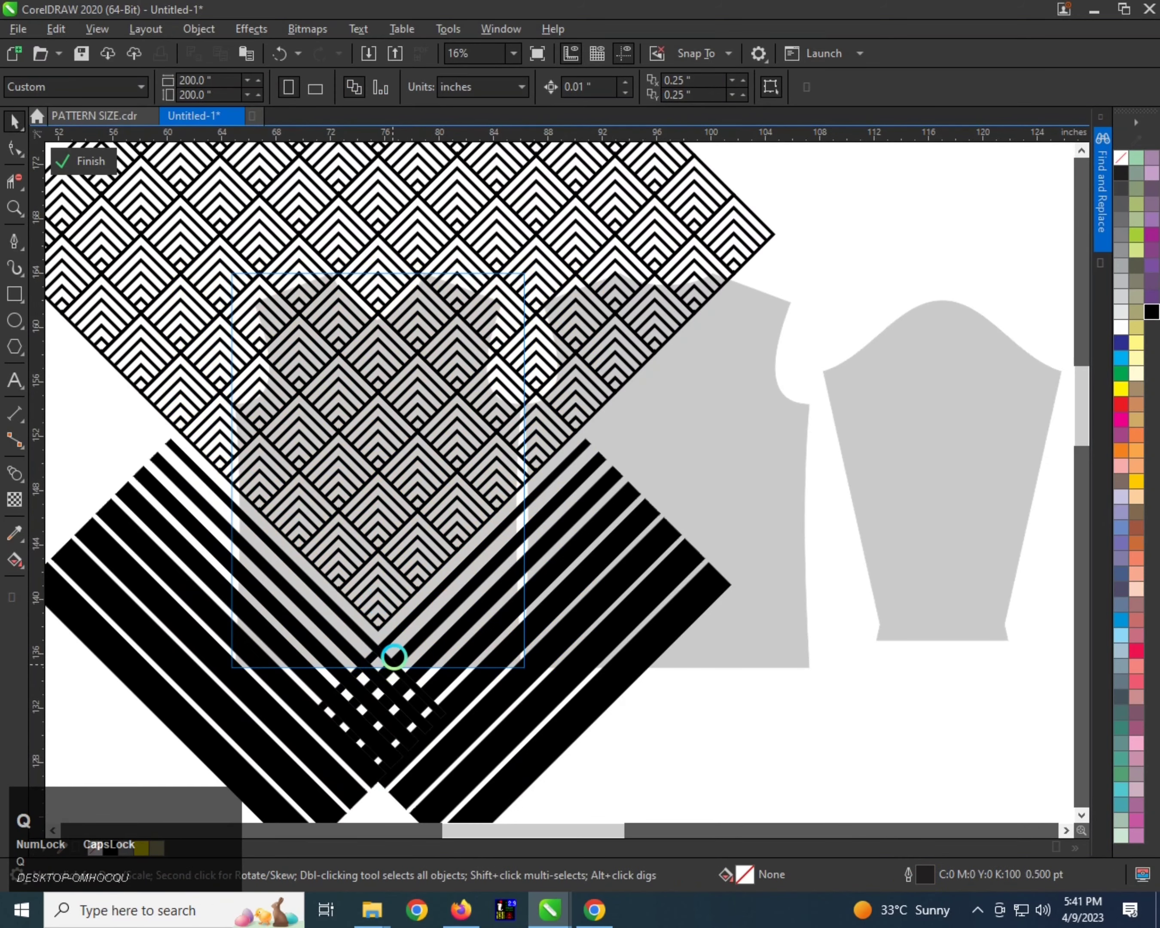
{"action": "scroll", "coordinate": [391, 632], "scroll_direction": "down", "scroll_amount": 1}
{"action": "left_click", "coordinate": [378, 679]}
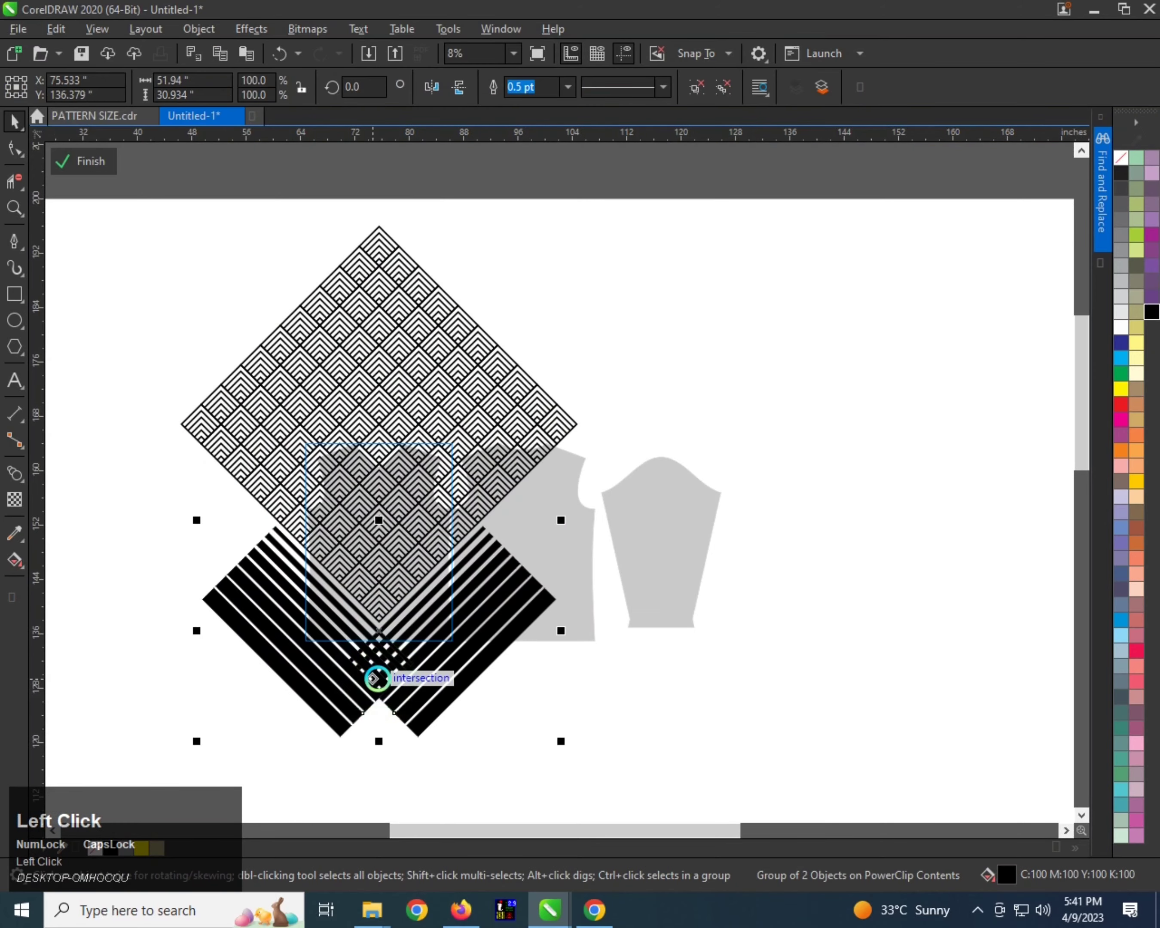
{"action": "left_click_drag", "start_coordinate": [561, 520], "coordinate": [590, 516]}
{"action": "scroll", "coordinate": [420, 616], "scroll_direction": "up", "scroll_amount": 1}
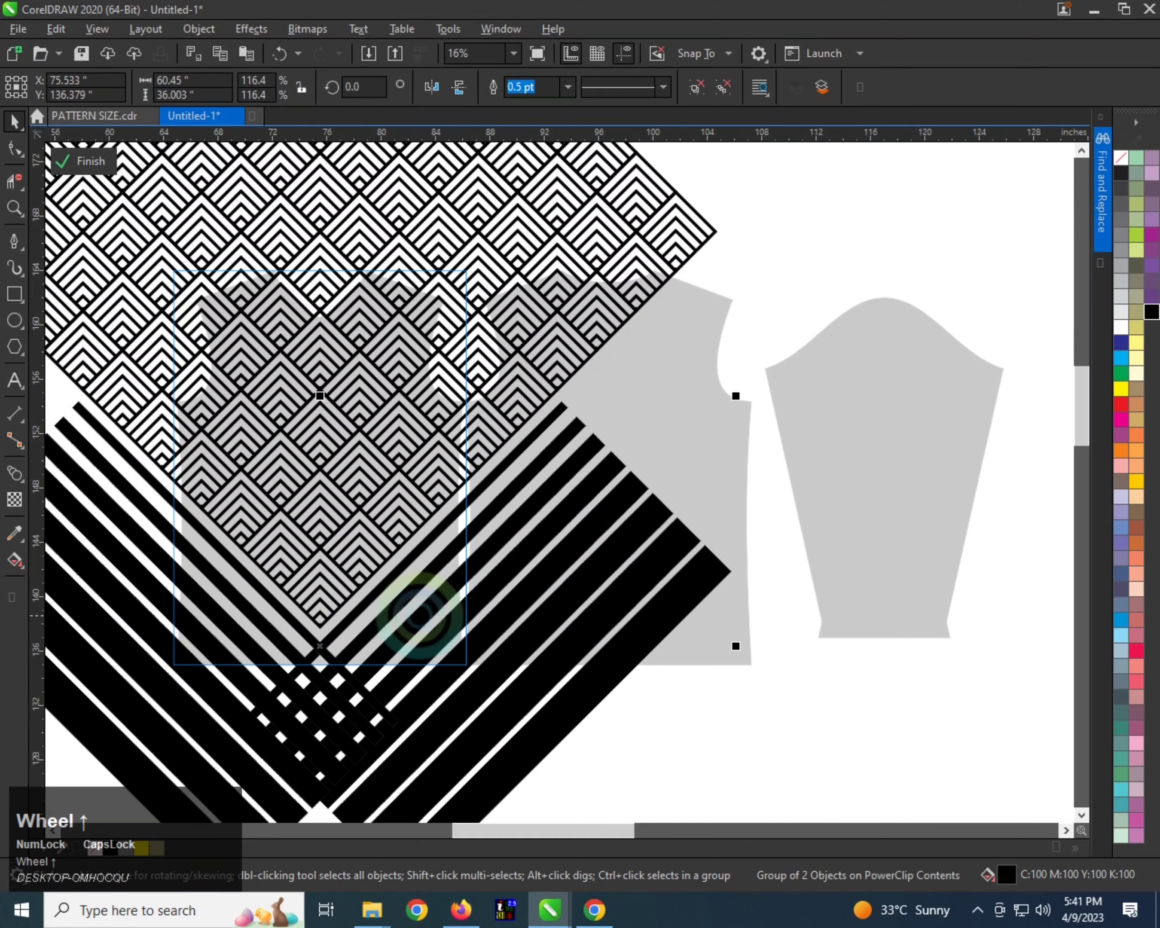
- Move the V-shaped stripe group down about 0.95 in and finish editing the PowerClip contents
{"action": "left_click_drag", "start_coordinate": [409, 613], "coordinate": [410, 626]}
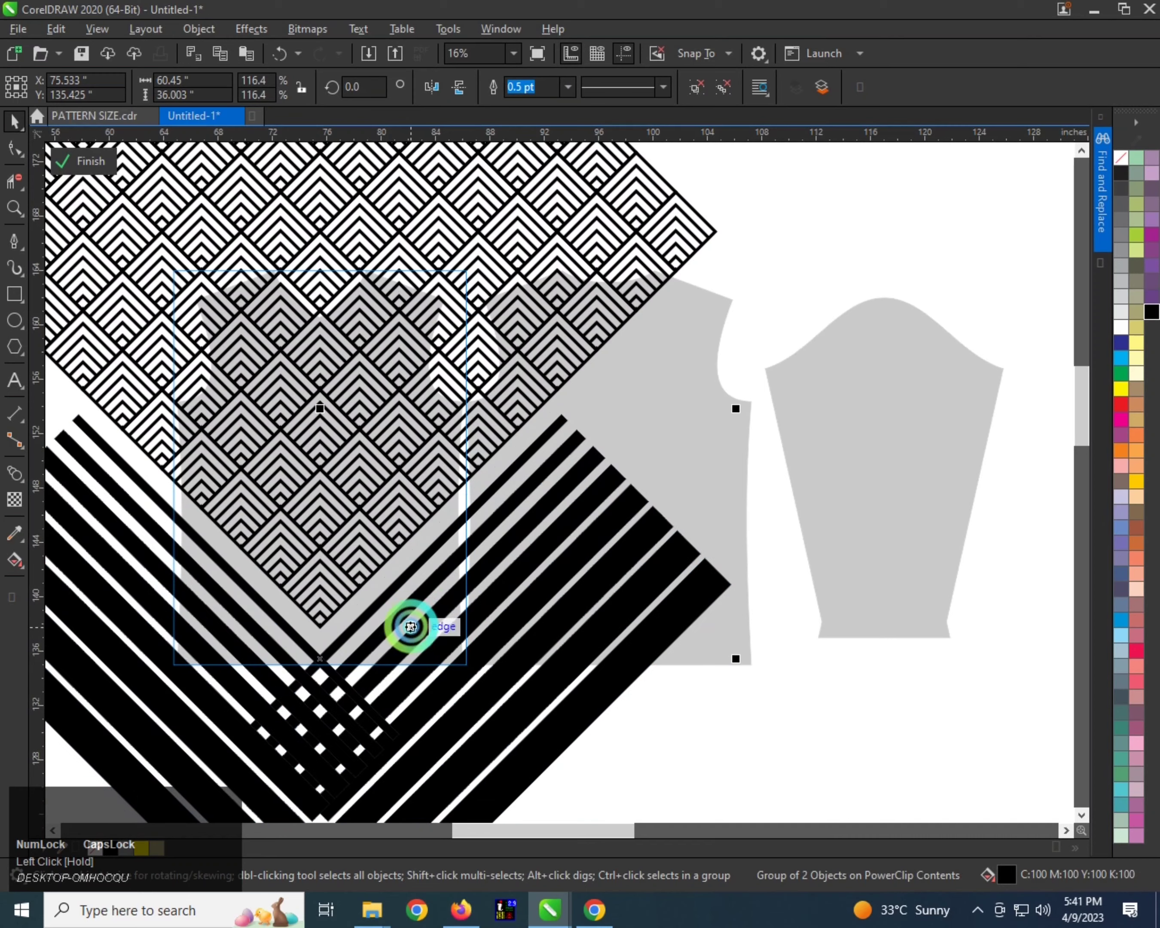
{"action": "scroll", "coordinate": [415, 590], "scroll_direction": "down", "scroll_amount": 1}
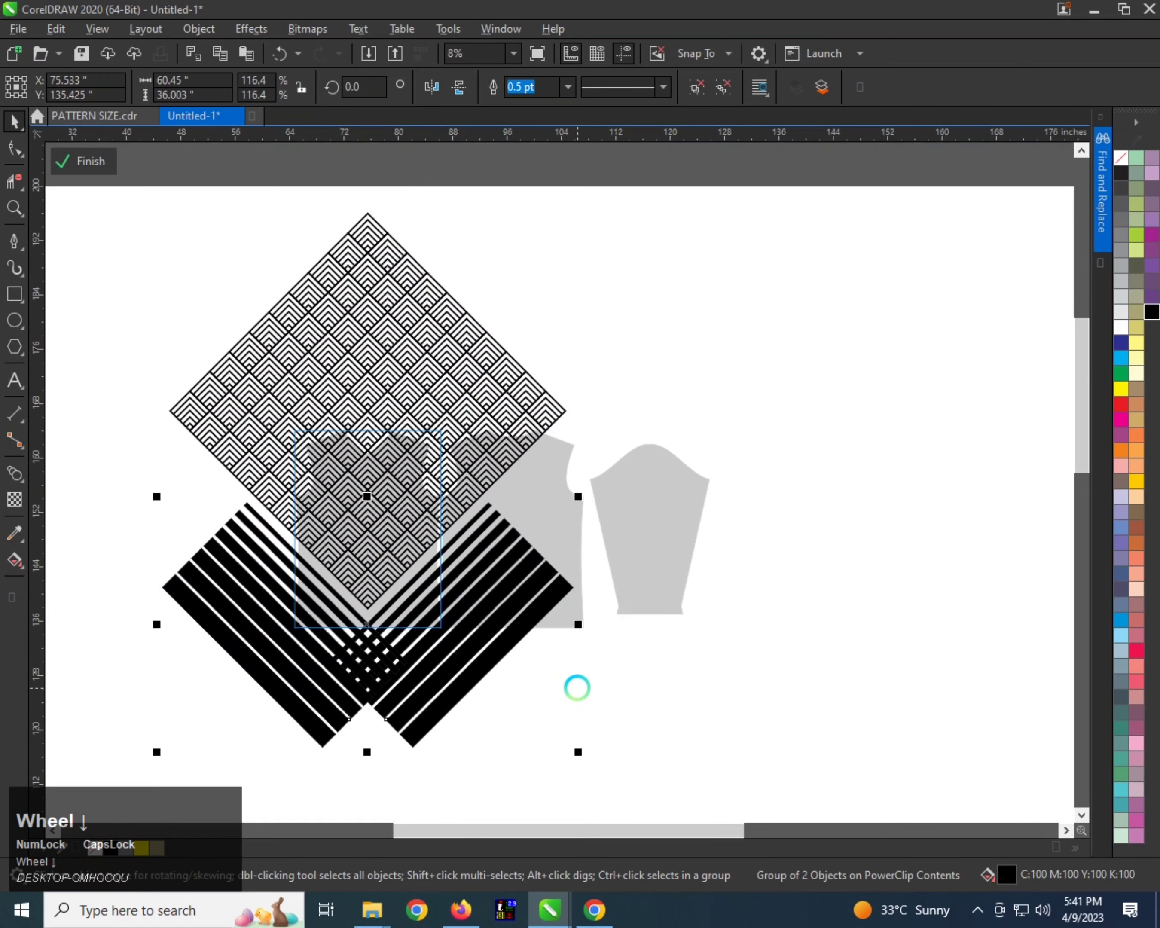
{"action": "left_click", "coordinate": [577, 687]}
{"action": "key", "text": "f"}
{"action": "left_click", "coordinate": [575, 679]}
{"action": "scroll", "coordinate": [372, 554], "scroll_direction": "up", "scroll_amount": 1}
{"action": "left_click", "coordinate": [383, 550]}
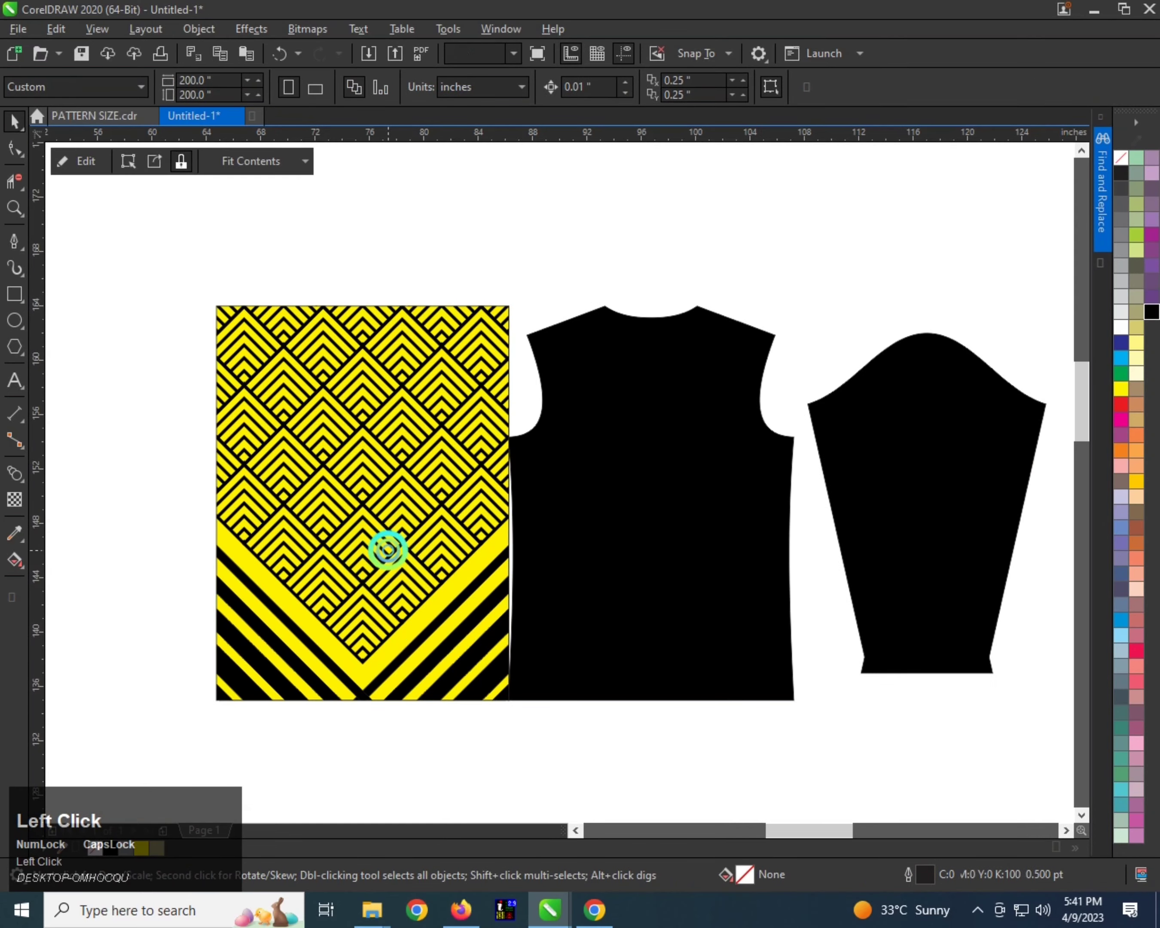
{"action": "scroll", "coordinate": [376, 557], "scroll_direction": "down", "scroll_amount": 1}
{"action": "scroll", "coordinate": [380, 501], "scroll_direction": "up", "scroll_amount": 1}
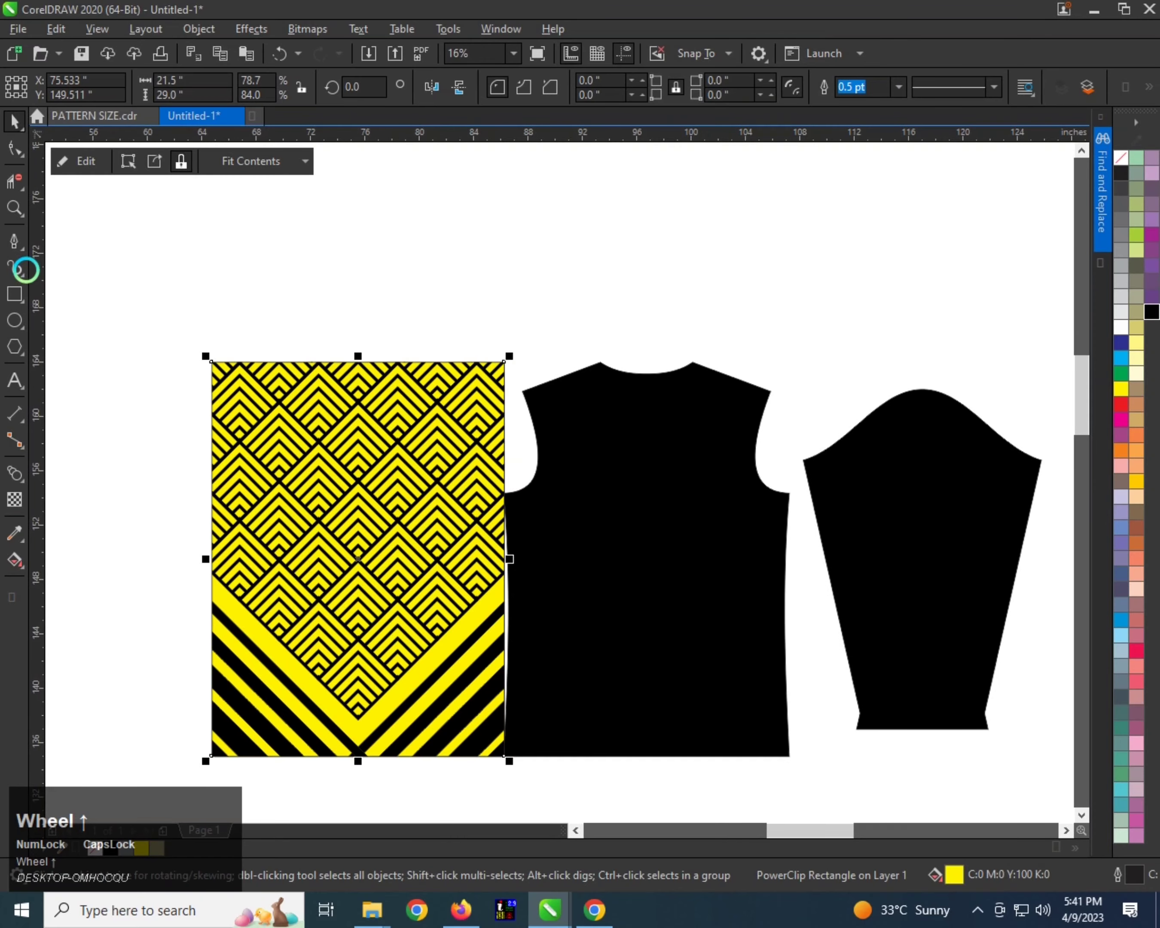
- Draw a vertical rectangle about 0.93 in wide and 16.93 in high over the yellow panel's upper right area, filled black without outline
{"action": "left_click", "coordinate": [16, 292]}
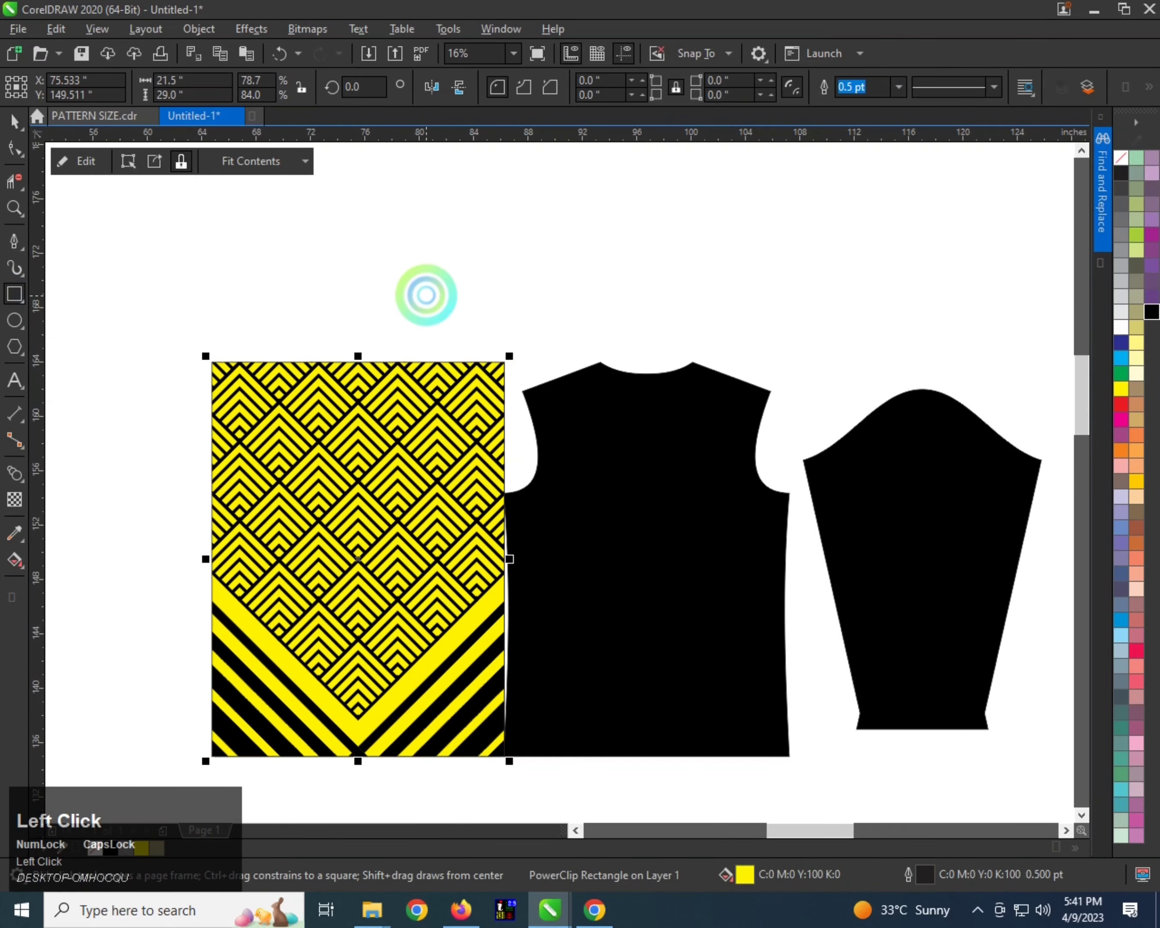
{"action": "left_click_drag", "start_coordinate": [437, 289], "coordinate": [445, 449]}
{"action": "left_click_drag", "start_coordinate": [442, 519], "coordinate": [443, 519]}
{"action": "scroll", "coordinate": [447, 402], "scroll_direction": "up", "scroll_amount": 1}
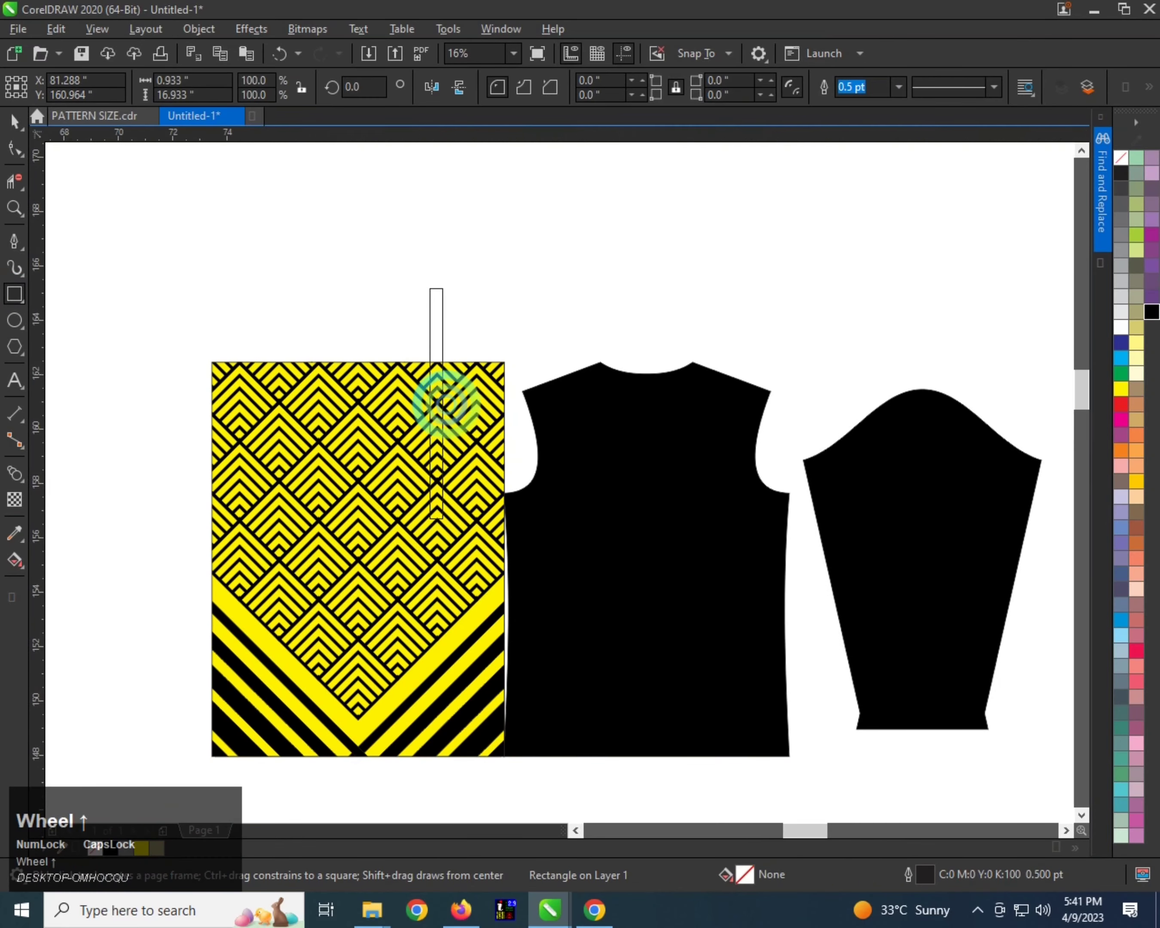
{"action": "left_click", "coordinate": [1151, 311]}
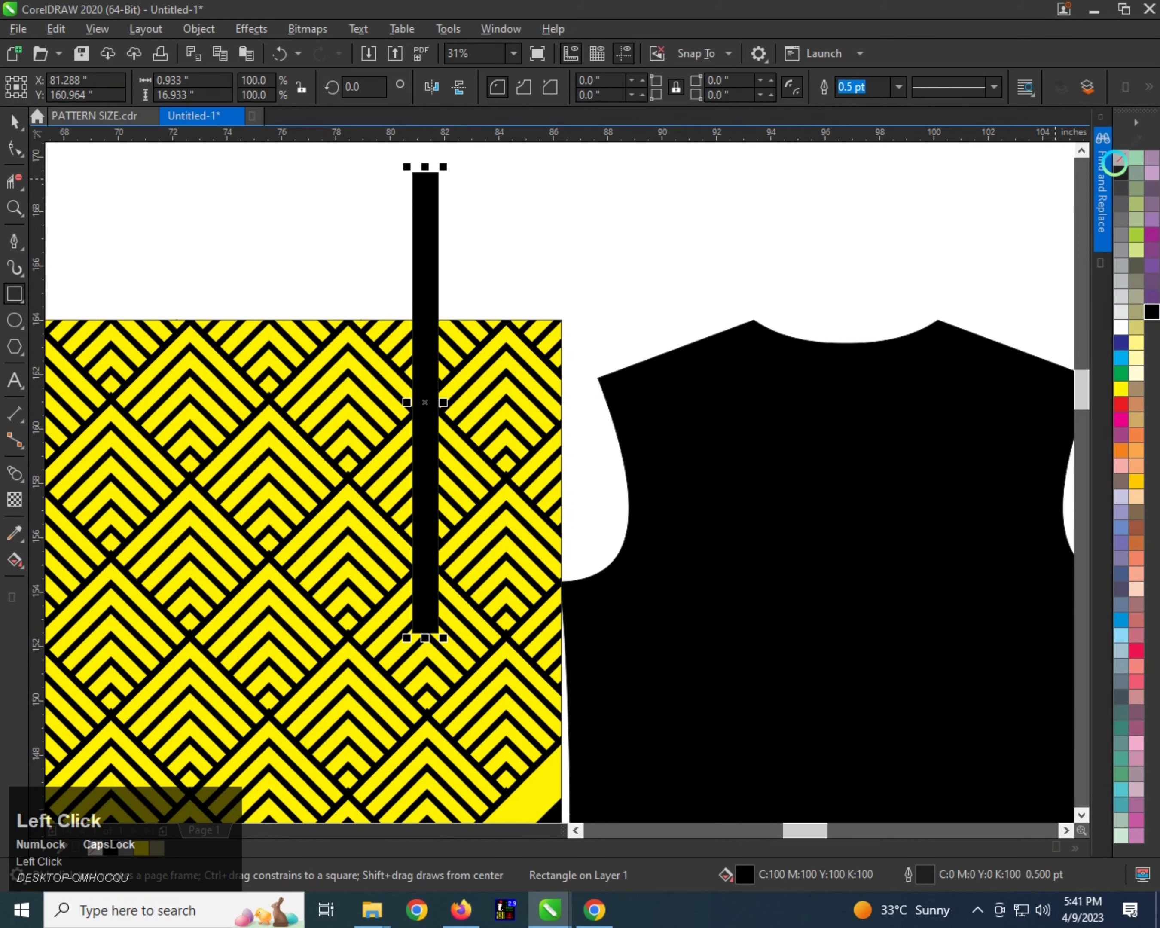
{"action": "right_click", "coordinate": [1119, 159]}
- Place a vertical guideline along the middle of the narrow black strip at about X 81.27 in
{"action": "scroll", "coordinate": [433, 213], "scroll_direction": "up", "scroll_amount": 1}
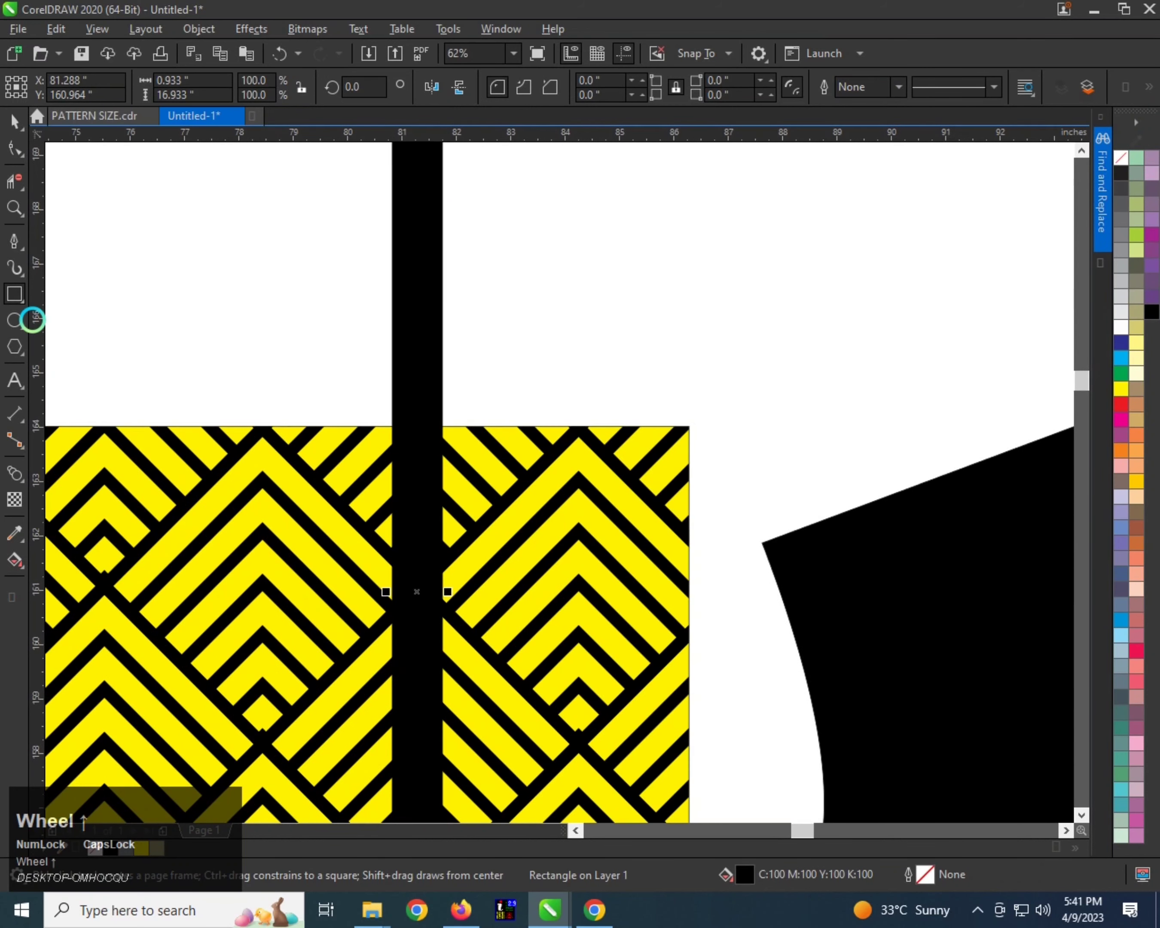
{"action": "left_click_drag", "start_coordinate": [409, 318], "coordinate": [415, 315]}
{"action": "scroll", "coordinate": [415, 314], "scroll_direction": "down", "scroll_amount": 1}
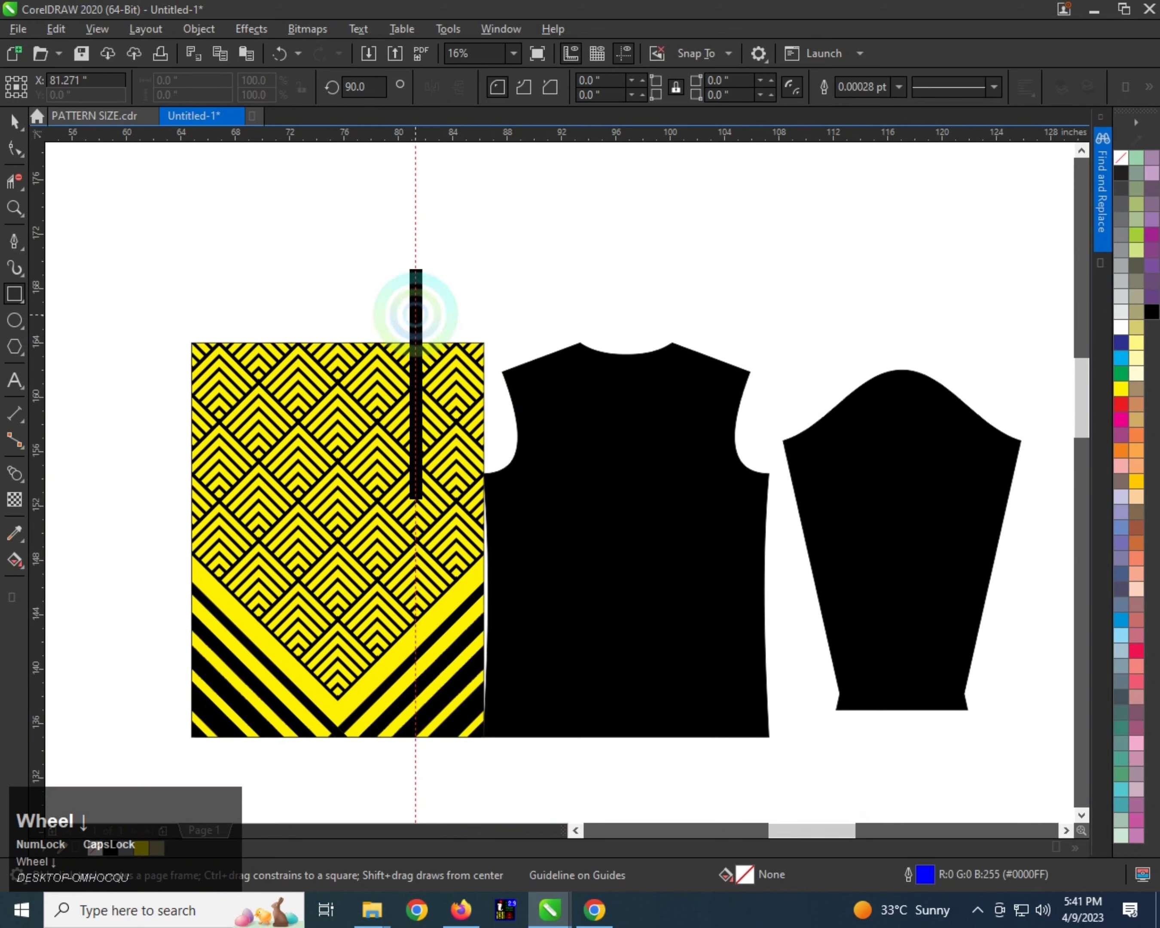
{"action": "scroll", "coordinate": [411, 455], "scroll_direction": "up", "scroll_amount": 1}
- Convert the black strip to curves, add a node where its lower edge meets the guideline, and pull it down about 0.6 in into a point
{"action": "left_click", "coordinate": [456, 429]}
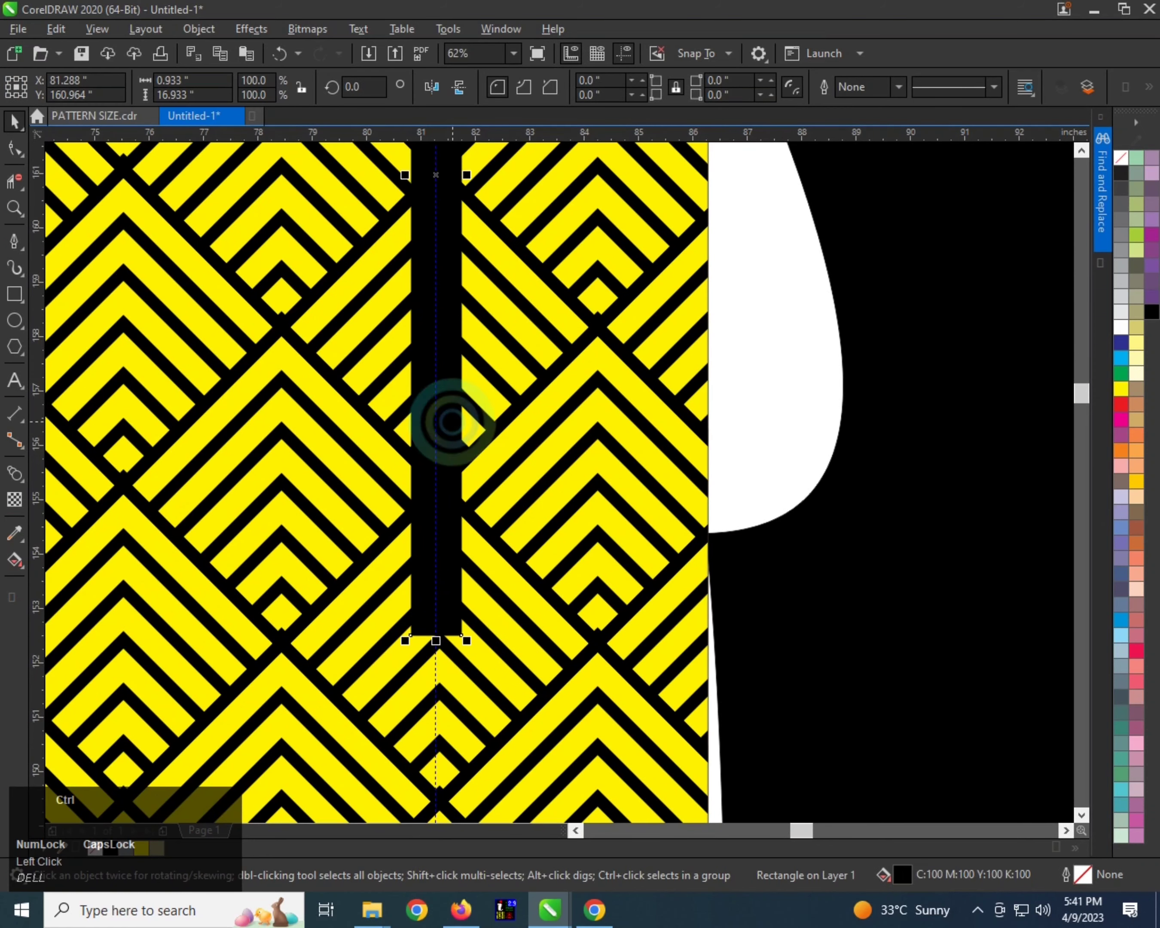
{"action": "key", "text": "ctrl+q"}
{"action": "left_click", "coordinate": [14, 146]}
{"action": "scroll", "coordinate": [434, 644], "scroll_direction": "up", "scroll_amount": 2}
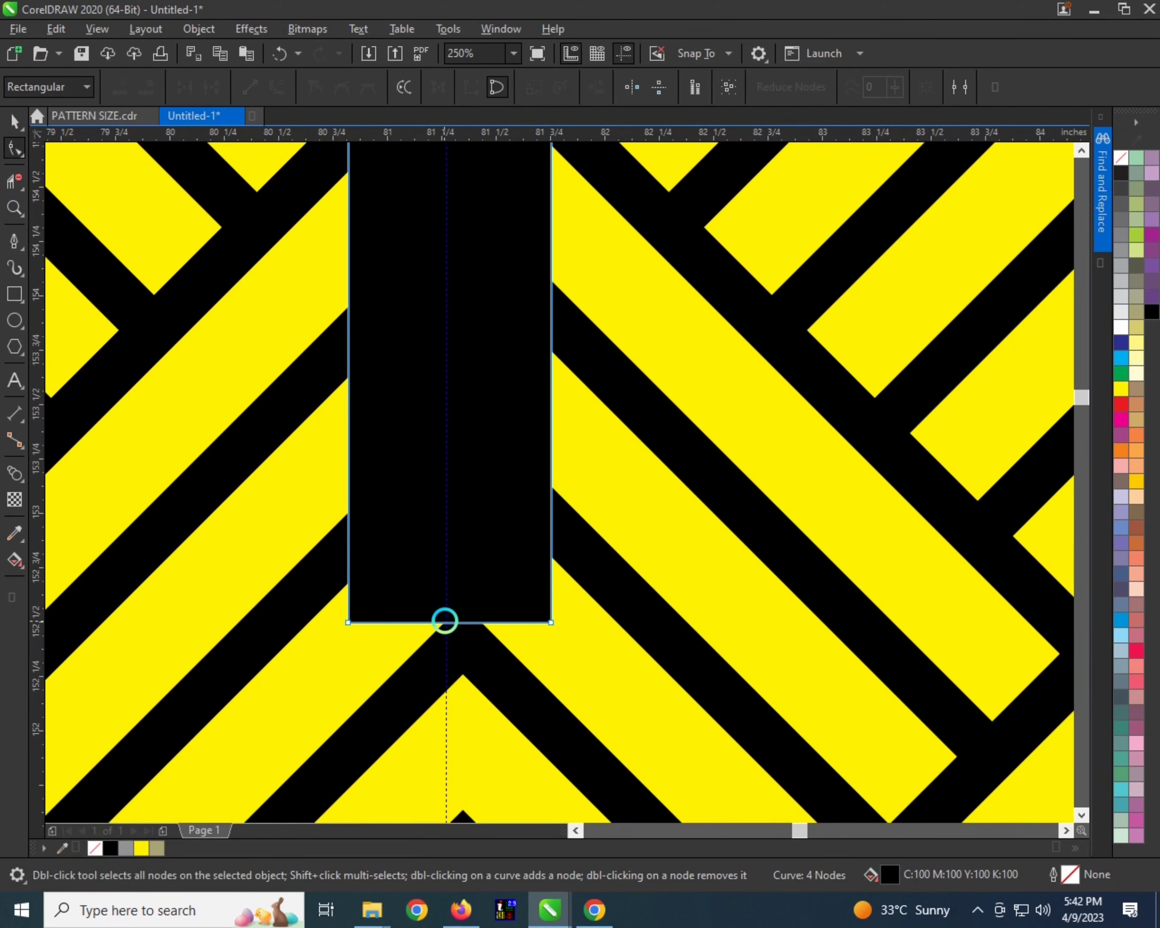
{"action": "left_click", "coordinate": [444, 620]}
{"action": "scroll", "coordinate": [445, 624], "scroll_direction": "down", "scroll_amount": 1}
{"action": "left_click_drag", "start_coordinate": [446, 622], "coordinate": [445, 673]}
{"action": "key", "text": "ctrl+z"}
{"action": "left_click", "coordinate": [444, 621]}
{"action": "scroll", "coordinate": [430, 646], "scroll_direction": "down", "scroll_amount": 1}
- Move the pointed black strip toward the yellow panel's right edge, to about X 84.13 in and Y 161.03 in
{"action": "key", "text": "space"}
{"action": "scroll", "coordinate": [396, 565], "scroll_direction": "down", "scroll_amount": 2}
{"action": "scroll", "coordinate": [390, 495], "scroll_direction": "up", "scroll_amount": 1}
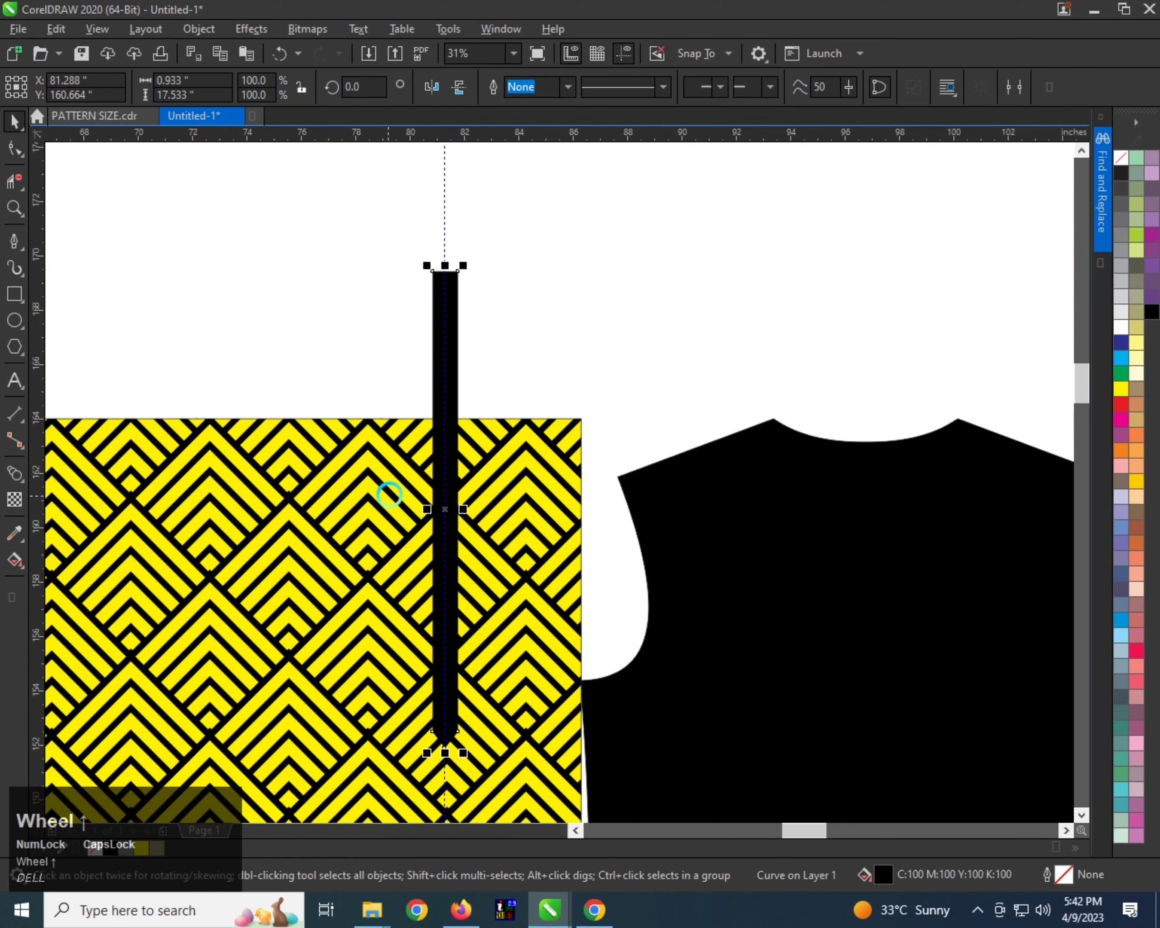
{"action": "left_click", "coordinate": [491, 370]}
{"action": "left_click_drag", "start_coordinate": [451, 373], "coordinate": [533, 357]}
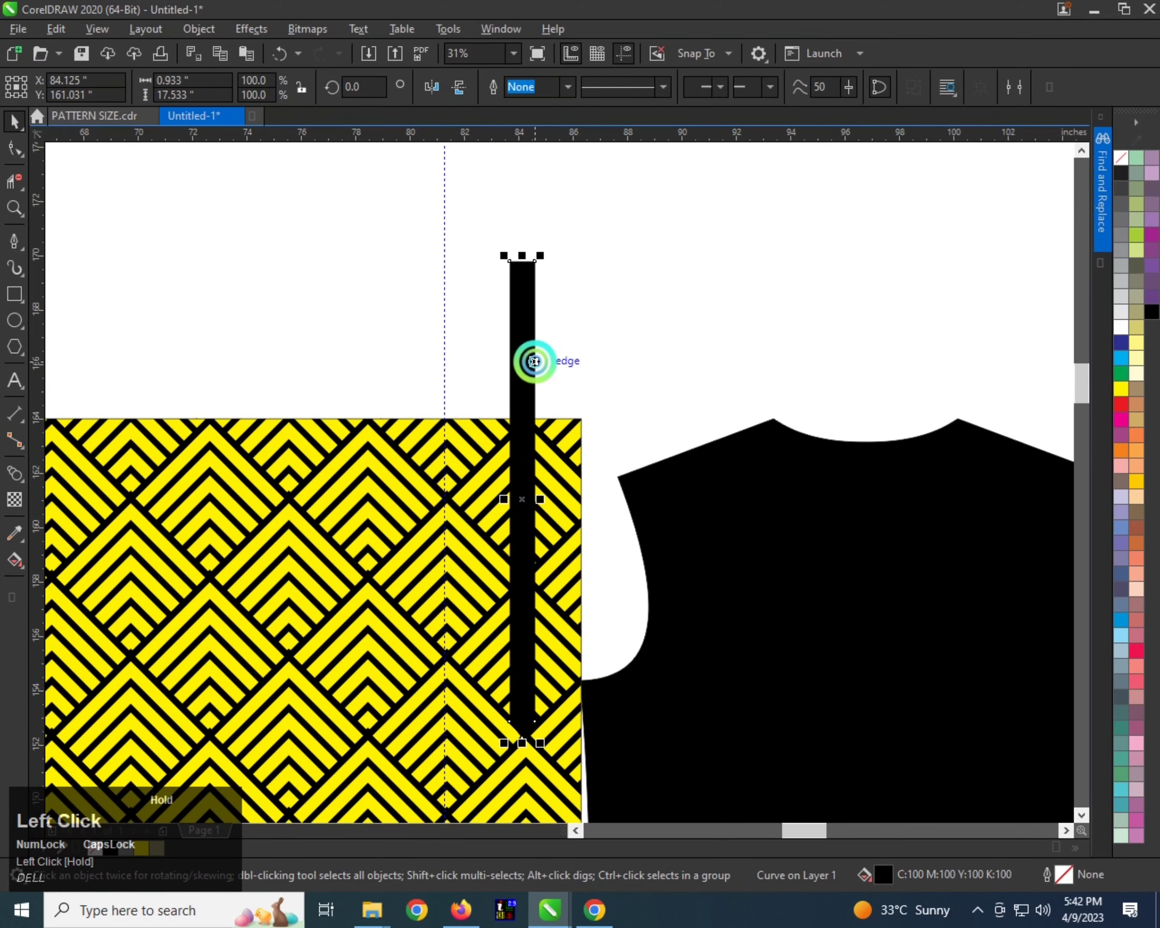
- Try a diagonal series of four strip copies, each about 1.63 in further left and 1.09 in higher
{"action": "left_click_drag", "start_coordinate": [525, 478], "coordinate": [471, 452]}
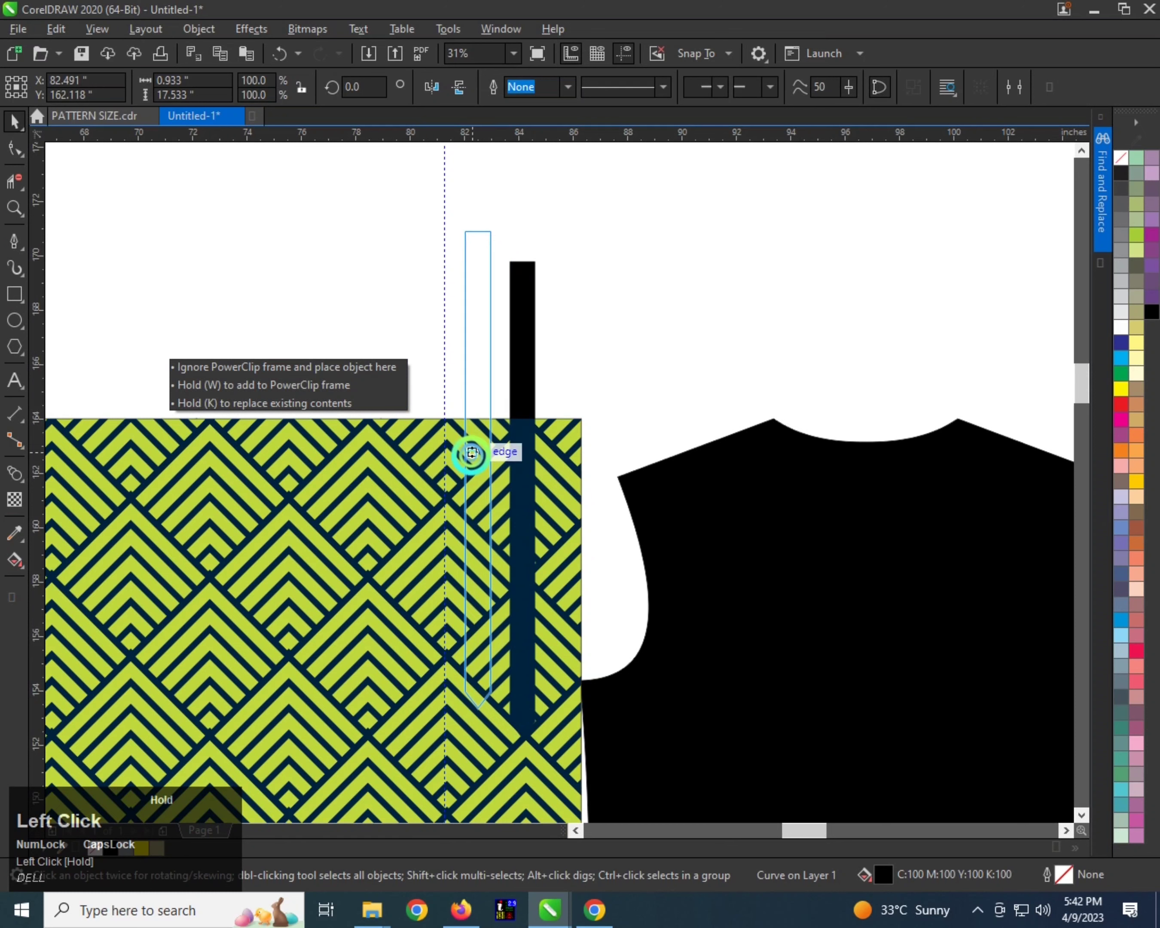
{"action": "key", "text": "ctrl+r"}
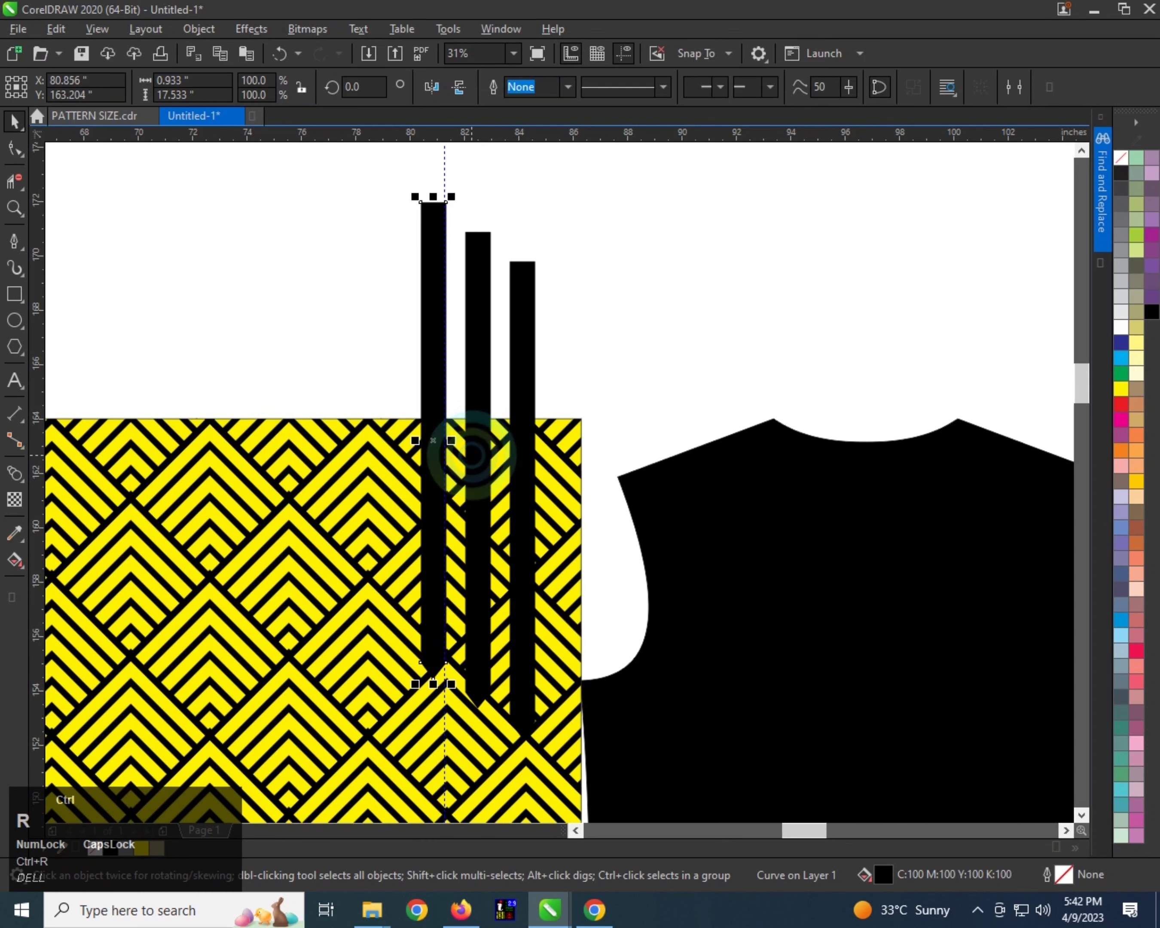
{"action": "key", "text": "ctrl+r"}
{"action": "key", "text": "ctrl+r"}
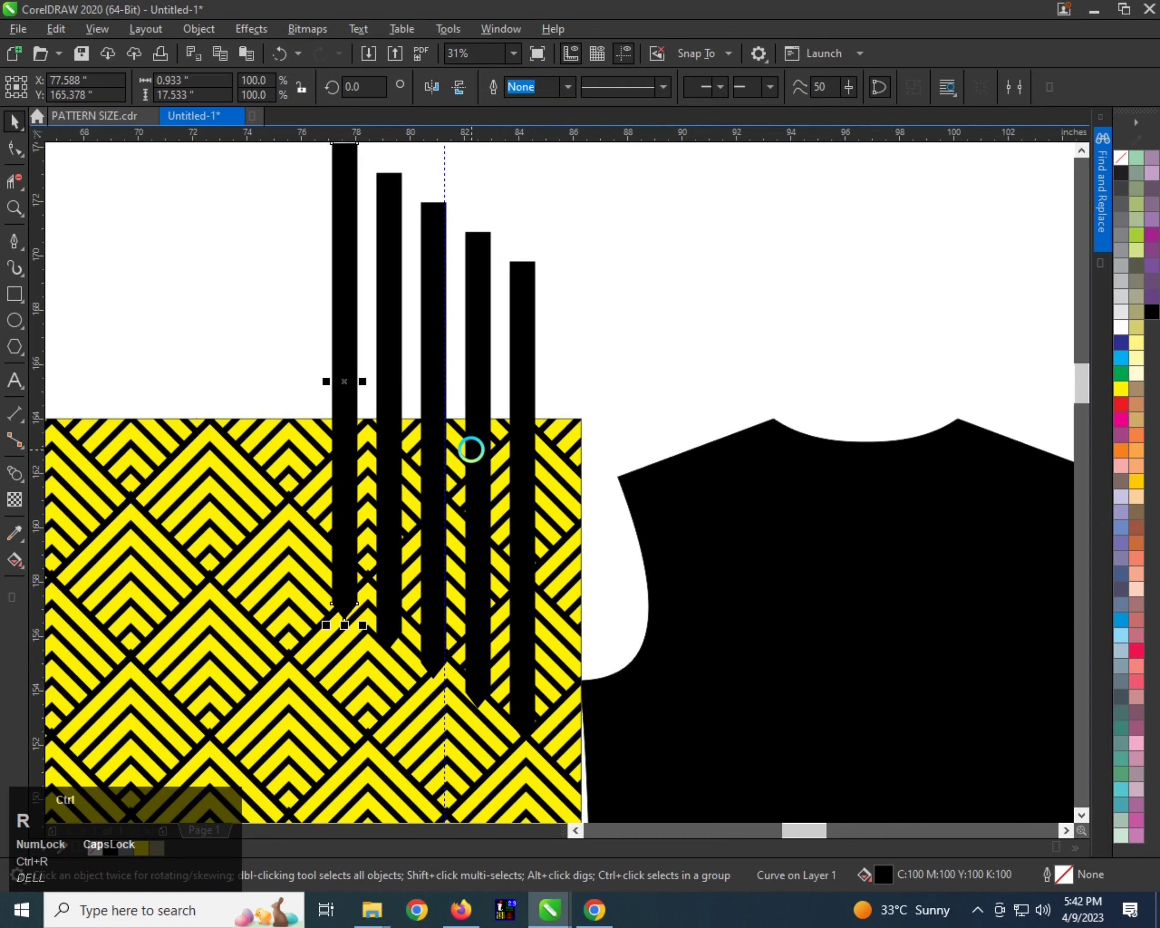
{"action": "scroll", "coordinate": [470, 450], "scroll_direction": "down", "scroll_amount": 2}
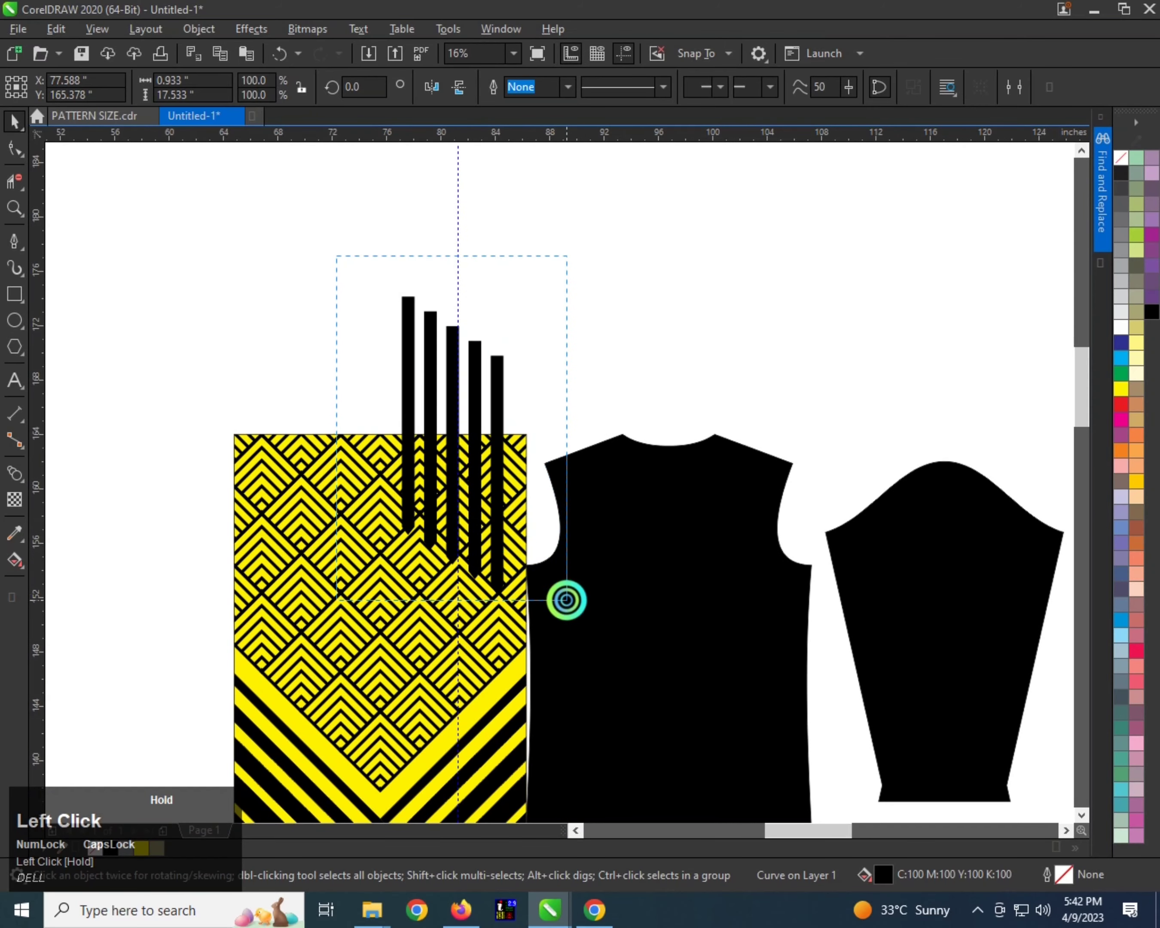
- Delete the three leftmost strip copies, keeping only the two strips nearest the panel's right edge
{"action": "left_click_drag", "start_coordinate": [447, 562], "coordinate": [439, 545]}
{"action": "key", "text": "Delete"}
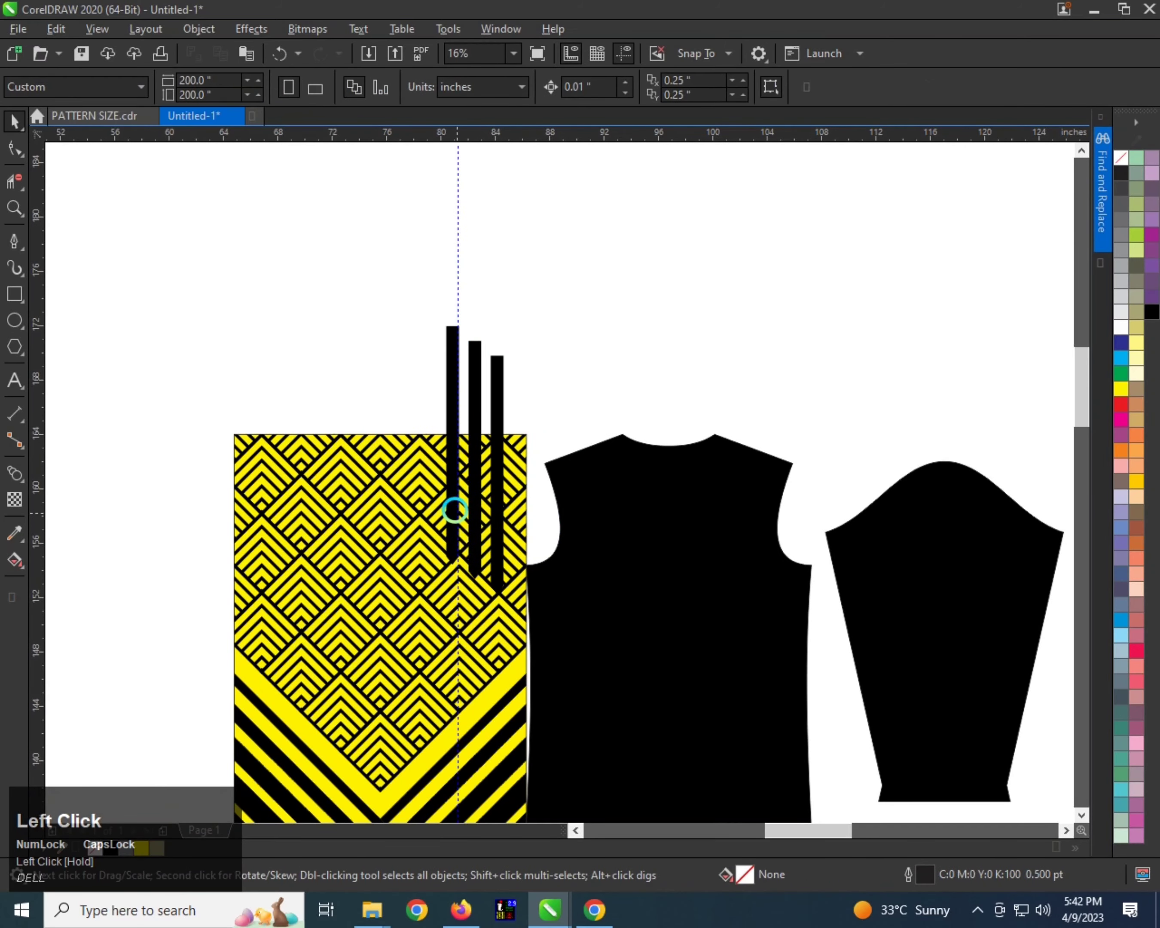
{"action": "left_click", "coordinate": [457, 505]}
{"action": "left_click", "coordinate": [474, 505], "text": "shift"}
{"action": "left_click", "coordinate": [500, 498], "text": "shift"}
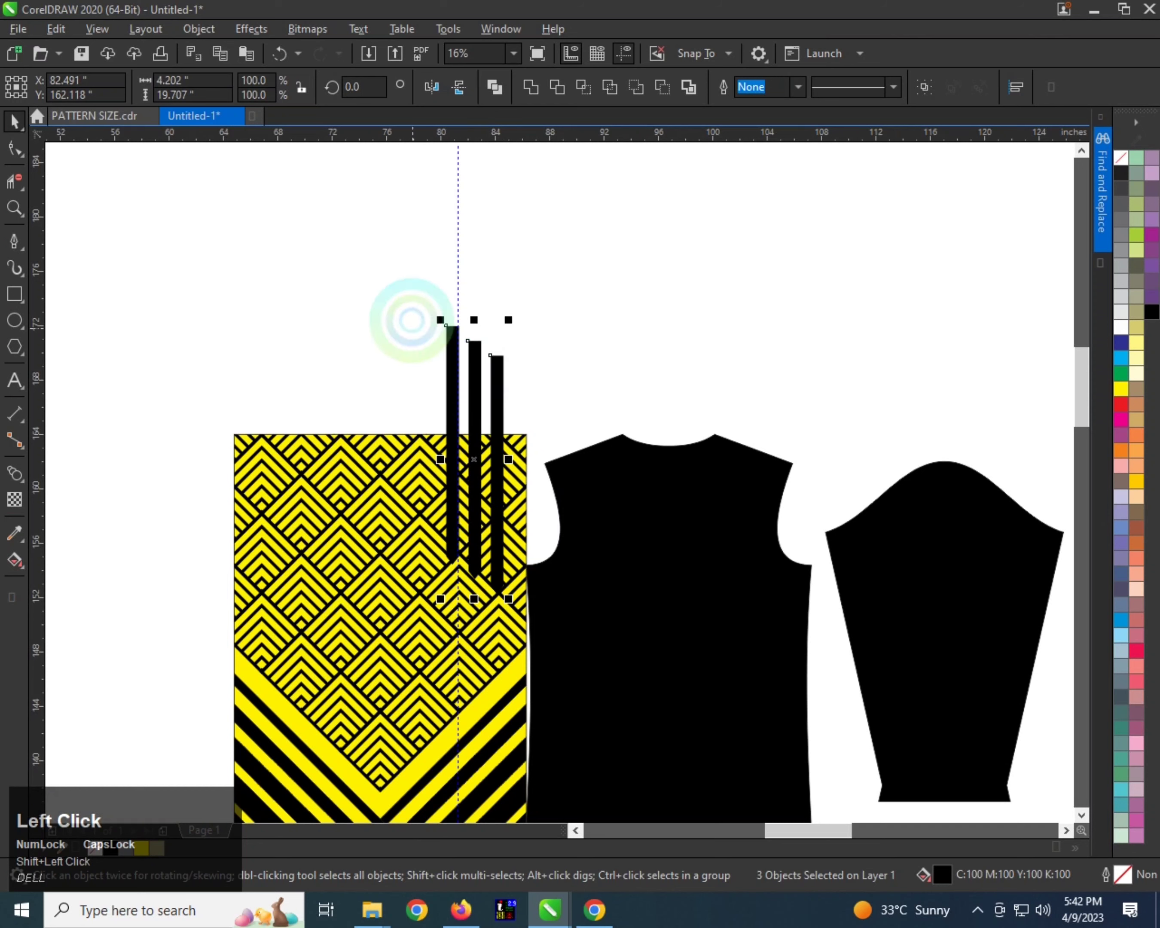
{"action": "mouse_move", "coordinate": [404, 283]}
{"action": "left_mouse_down"}
{"action": "mouse_move", "coordinate": [480, 540]}
{"action": "mouse_move", "coordinate": [467, 579]}
{"action": "left_mouse_up"}
{"action": "key", "text": "Delete"}
- Try repeating the remaining pair of strips across the yellow panel, with each copy 3.3 in further left
{"action": "left_click", "coordinate": [476, 489]}
{"action": "left_click", "coordinate": [494, 472], "text": "shift"}
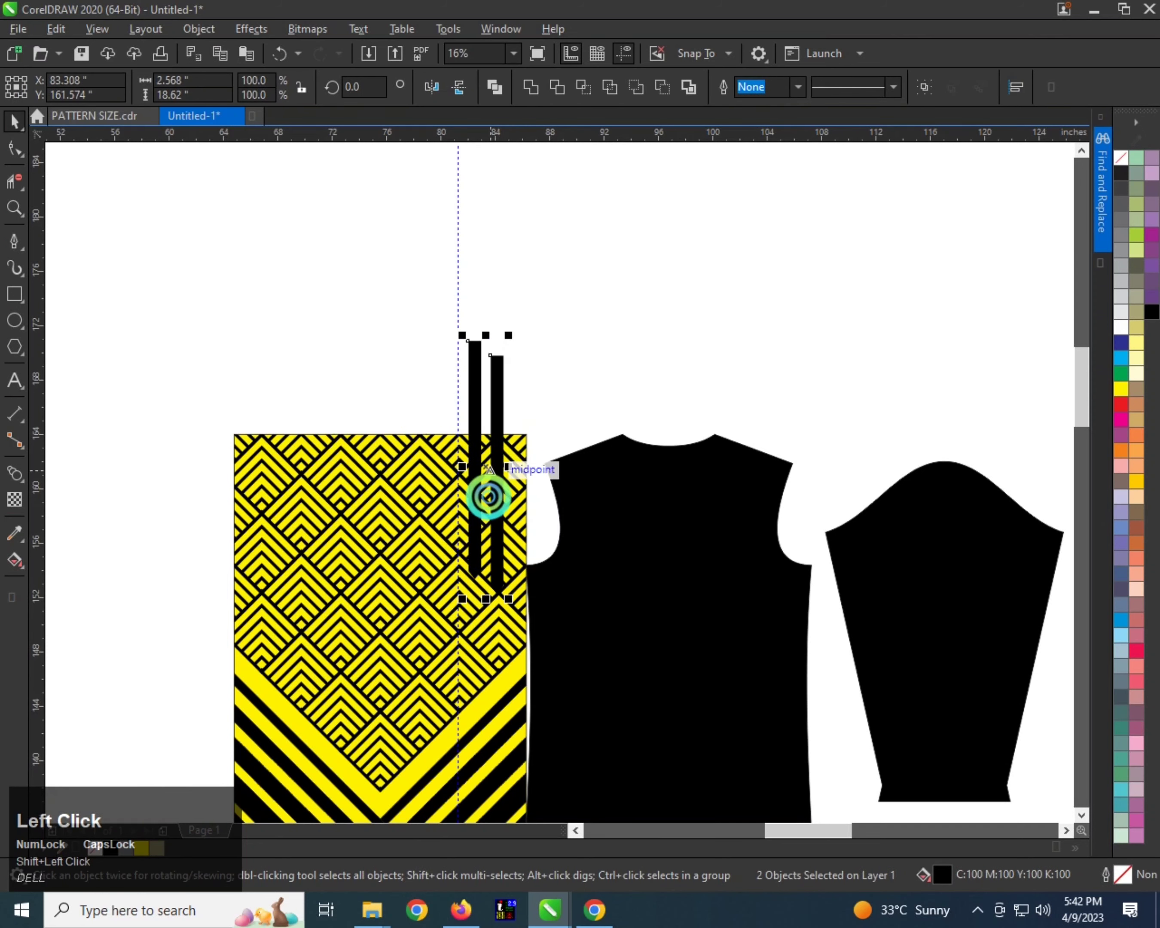
{"action": "scroll", "coordinate": [490, 489], "scroll_direction": "up", "scroll_amount": 2}
{"action": "left_click_drag", "start_coordinate": [490, 492], "coordinate": [401, 490]}
{"action": "right_click", "coordinate": [401, 490]}
{"action": "scroll", "coordinate": [404, 492], "scroll_direction": "down", "scroll_amount": 2}
{"action": "key", "text": "ctrl+r"}
{"action": "key", "text": "ctrl+r"}
{"action": "key", "text": "ctrl+r"}
{"action": "key", "text": "ctrl+r"}
{"action": "key", "text": "ctrl+r"}
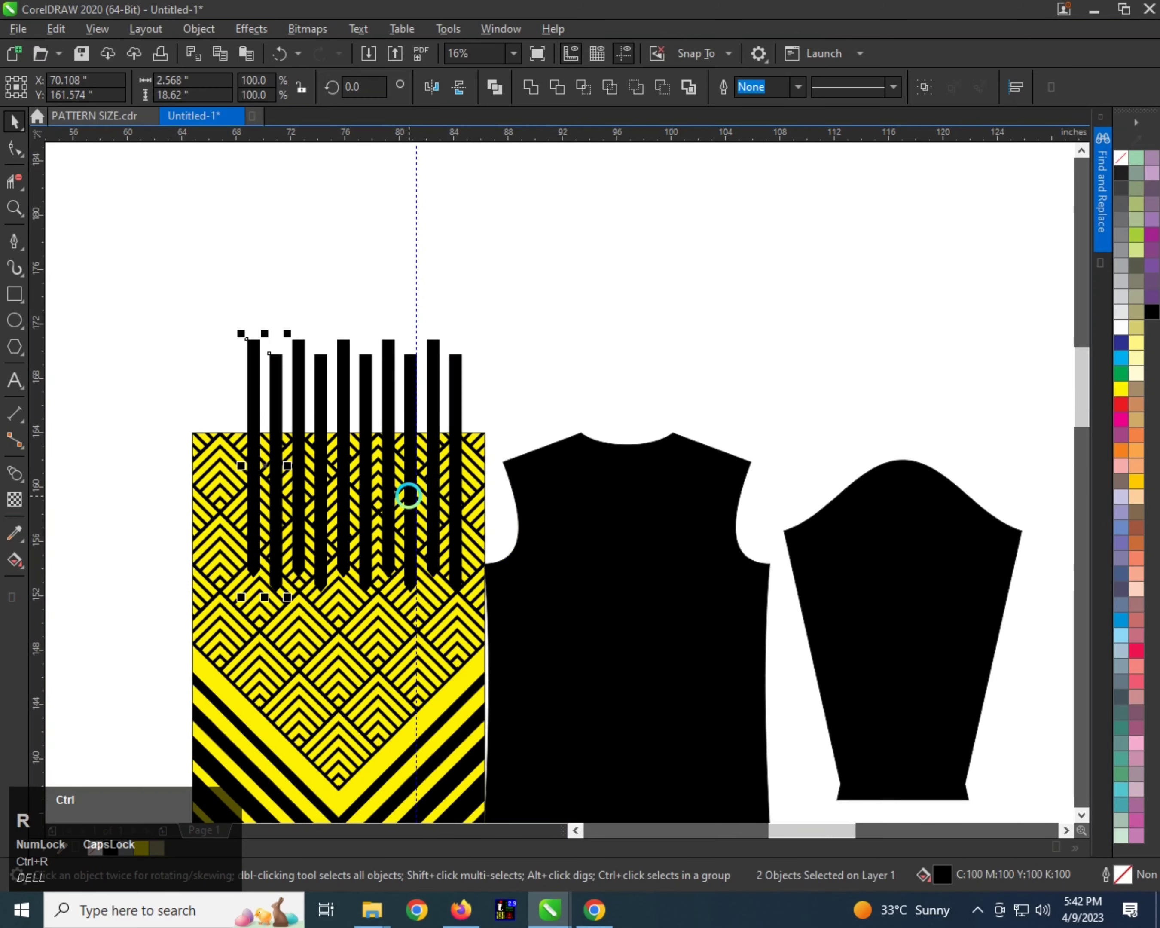
- Undo the strip duplications and deletions back to the single pointed strip near the panel's right edge
{"action": "scroll", "coordinate": [409, 496], "scroll_direction": "down", "scroll_amount": 1}
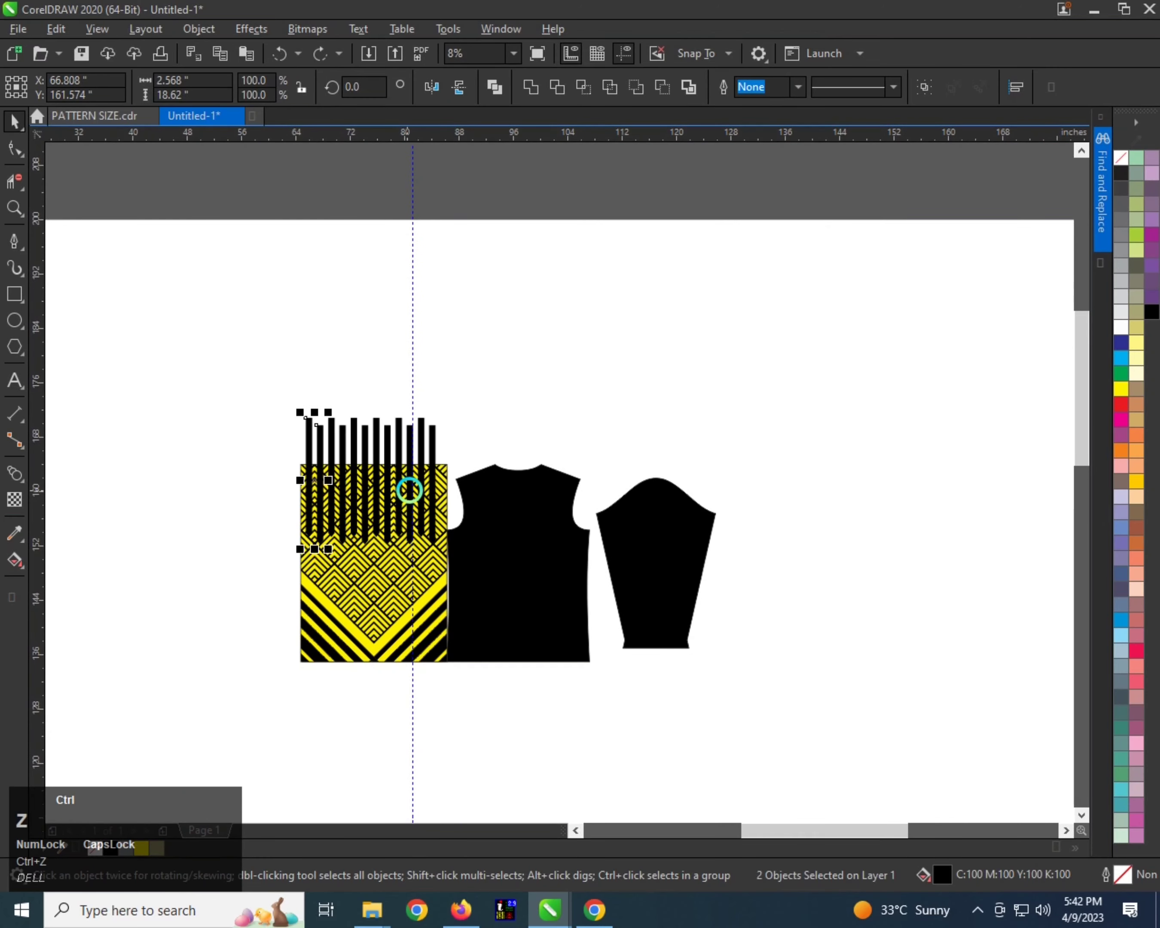
{"action": "key", "text": "ctrl+z"}
{"action": "key", "text": "ctrl+z"}
{"action": "key", "text": "ctrl+z"}
{"action": "key", "text": "ctrl+z"}
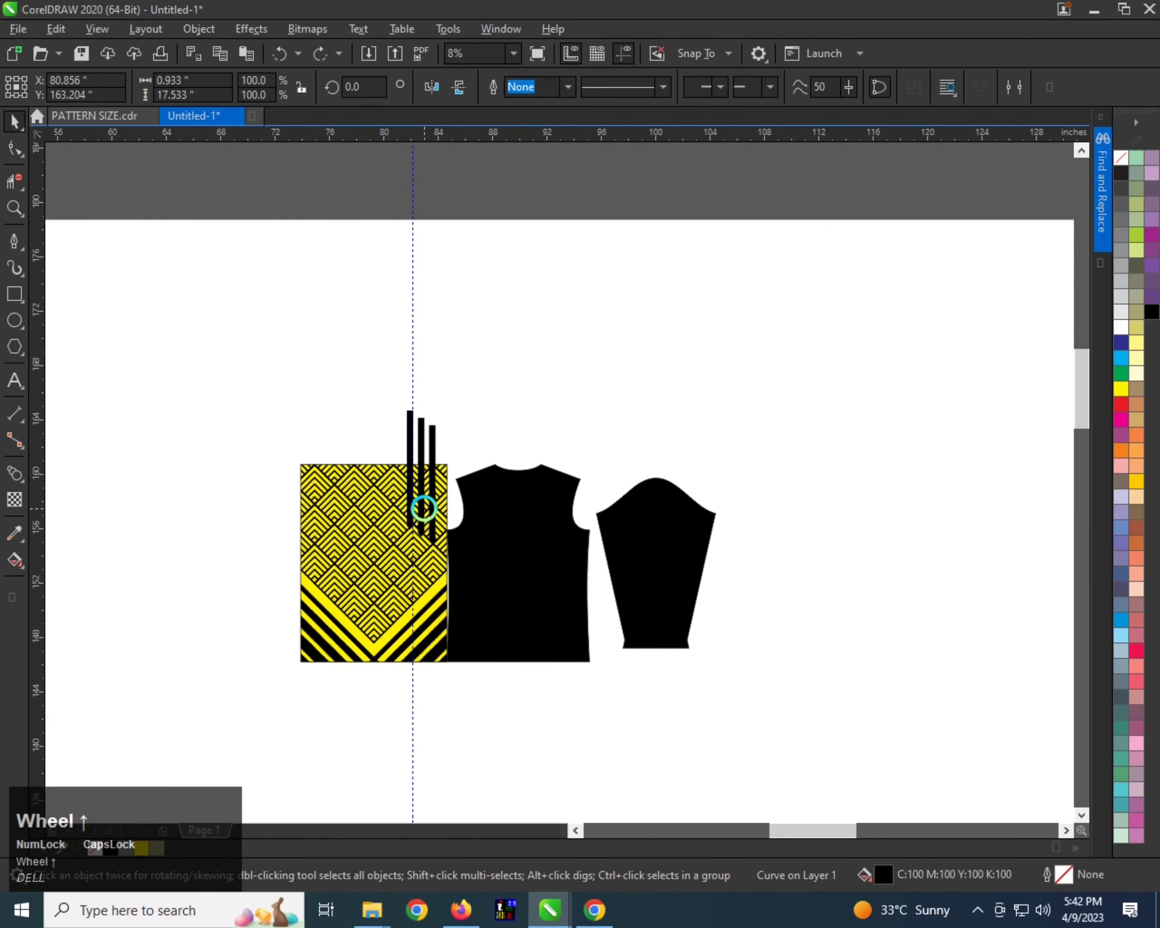
{"action": "scroll", "coordinate": [423, 509], "scroll_direction": "up", "scroll_amount": 1}
{"action": "key", "text": "ctrl+z"}
{"action": "key", "text": "ctrl+z"}
{"action": "key", "text": "ctrl+z"}
{"action": "scroll", "coordinate": [424, 509], "scroll_direction": "up", "scroll_amount": 1}
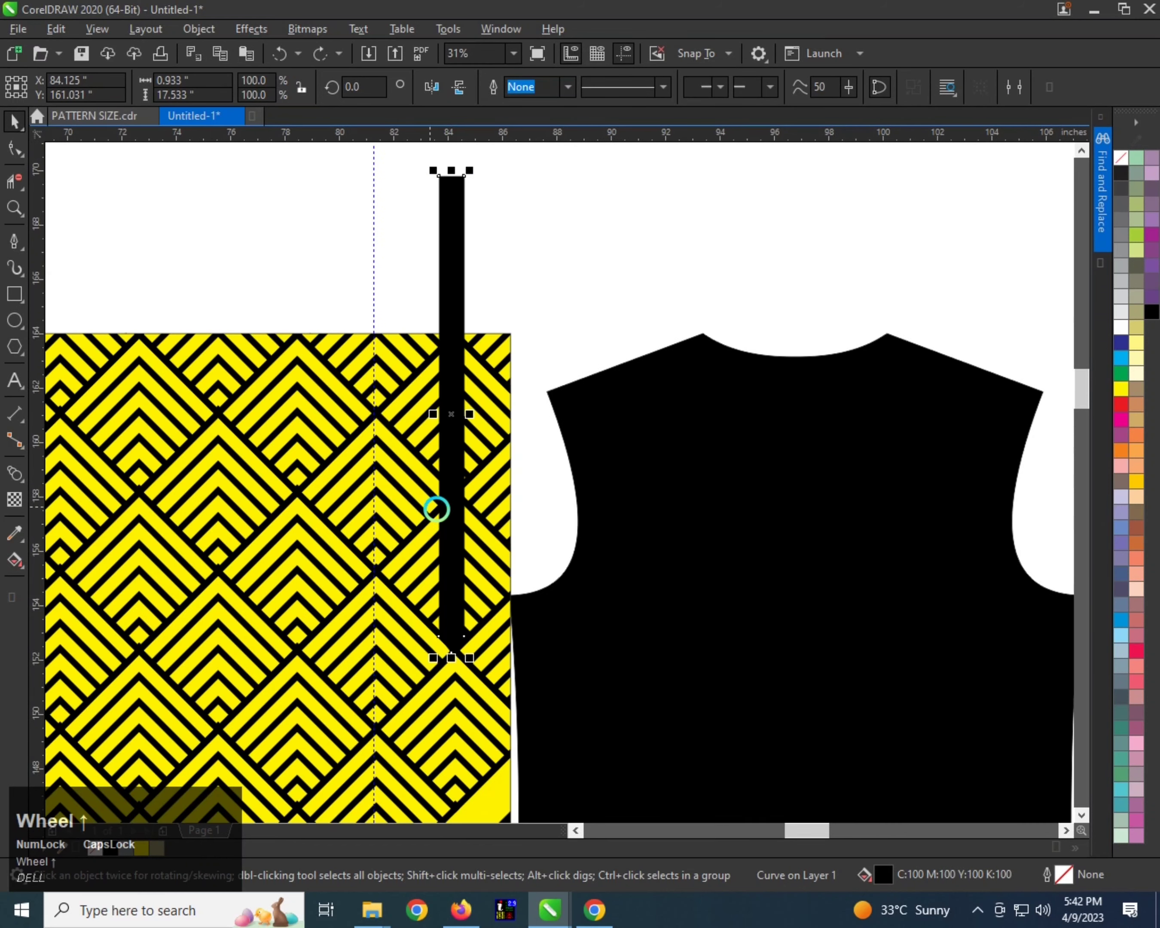
- Copy the strip about 1.93 in left and 3.17 in higher, and duplicate the staggered pair 4 in to the left
{"action": "left_click_drag", "start_coordinate": [451, 522], "coordinate": [343, 466]}
{"action": "right_click", "coordinate": [400, 439]}
{"action": "left_click", "coordinate": [451, 461], "text": "shift"}
{"action": "right_click", "coordinate": [343, 466]}
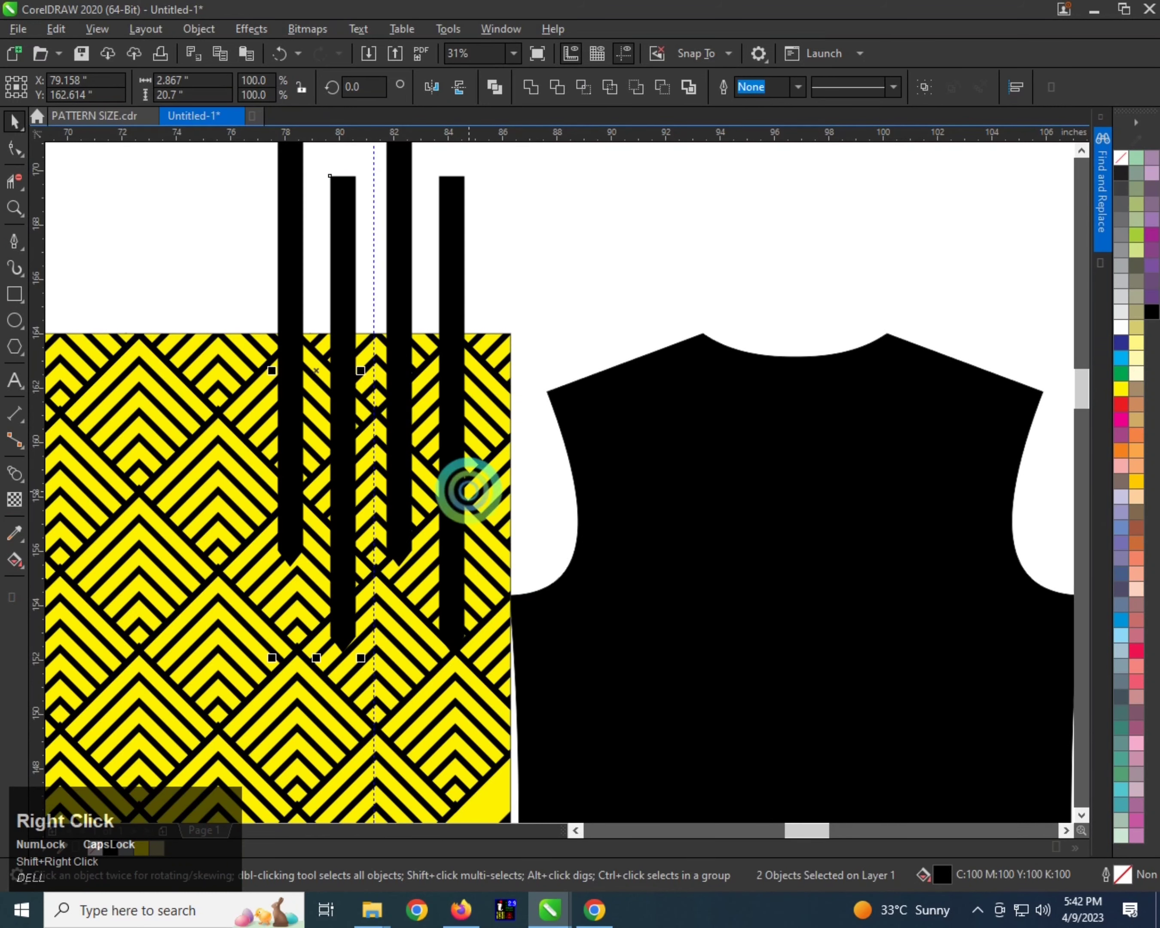
- Repeat the staggered strip pair four more times at 4 in intervals toward the panel's left edge
{"action": "scroll", "coordinate": [468, 490], "scroll_direction": "down", "scroll_amount": 2}
{"action": "key", "text": "ctrl+r"}
{"action": "key", "text": "ctrl+r"}
{"action": "key", "text": "ctrl+r"}
{"action": "key", "text": "ctrl+r"}
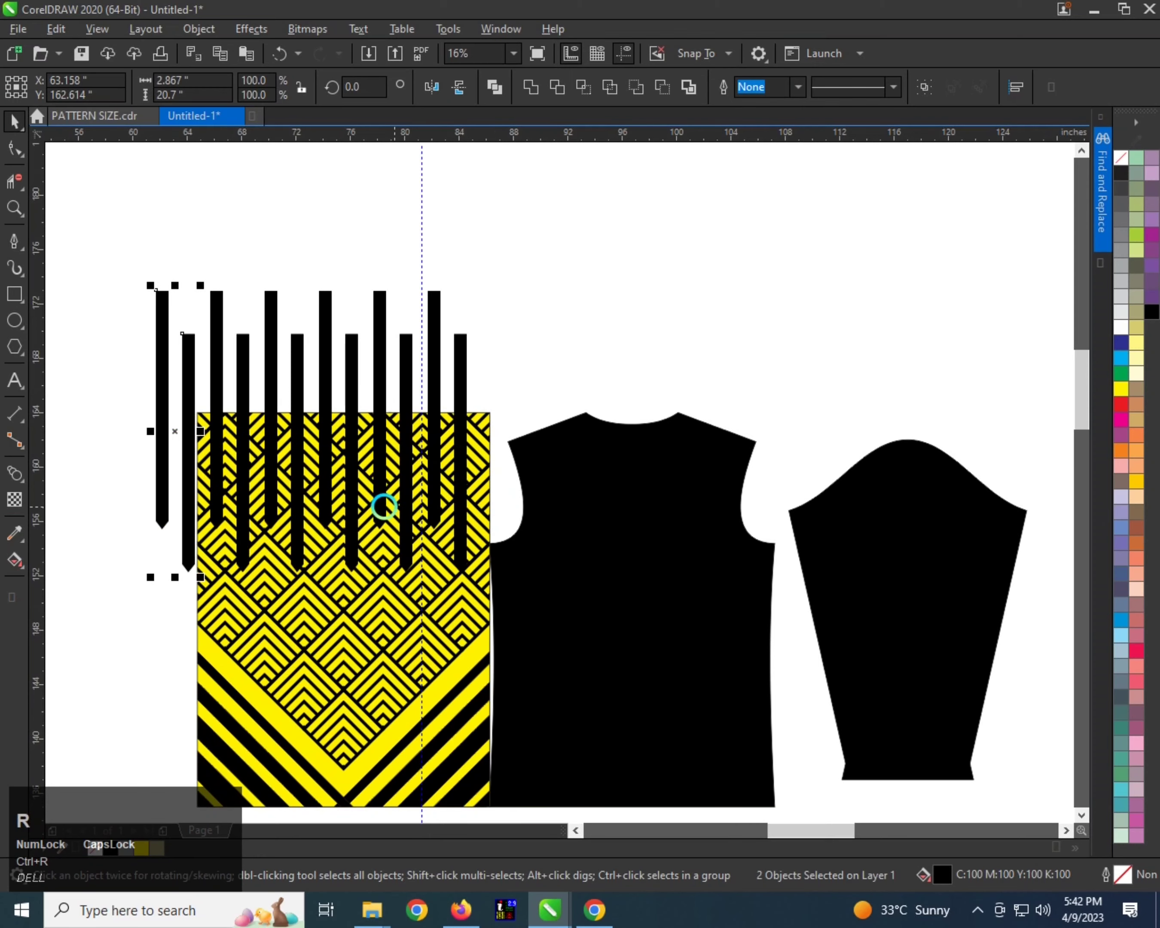
- Select all the black strips and stretch them upward to an overall height of about 25 in
{"action": "scroll", "coordinate": [389, 503], "scroll_direction": "down", "scroll_amount": 1}
{"action": "scroll", "coordinate": [343, 482], "scroll_direction": "up", "scroll_amount": 1}
{"action": "left_click_drag", "start_coordinate": [113, 267], "coordinate": [430, 573]}
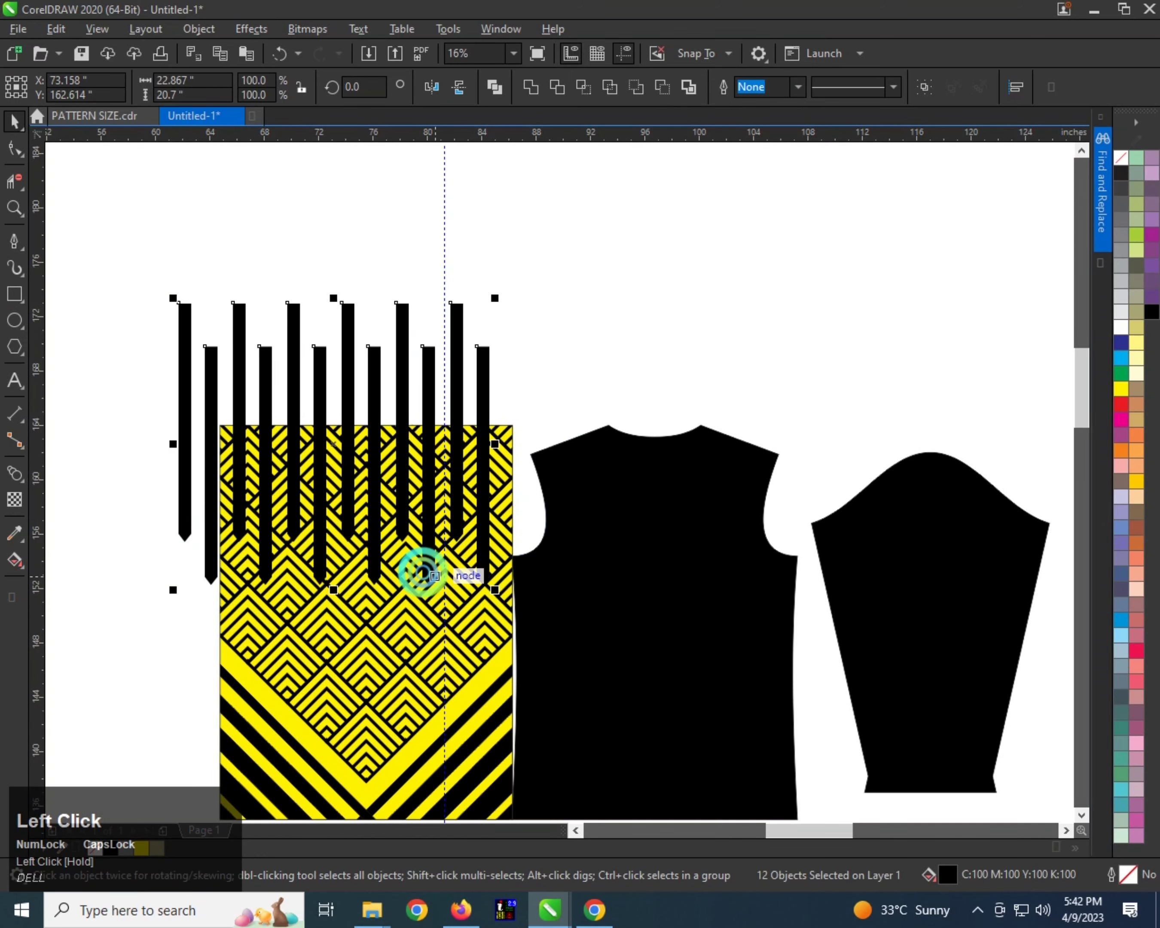
{"action": "left_click_drag", "start_coordinate": [329, 293], "coordinate": [333, 239]}
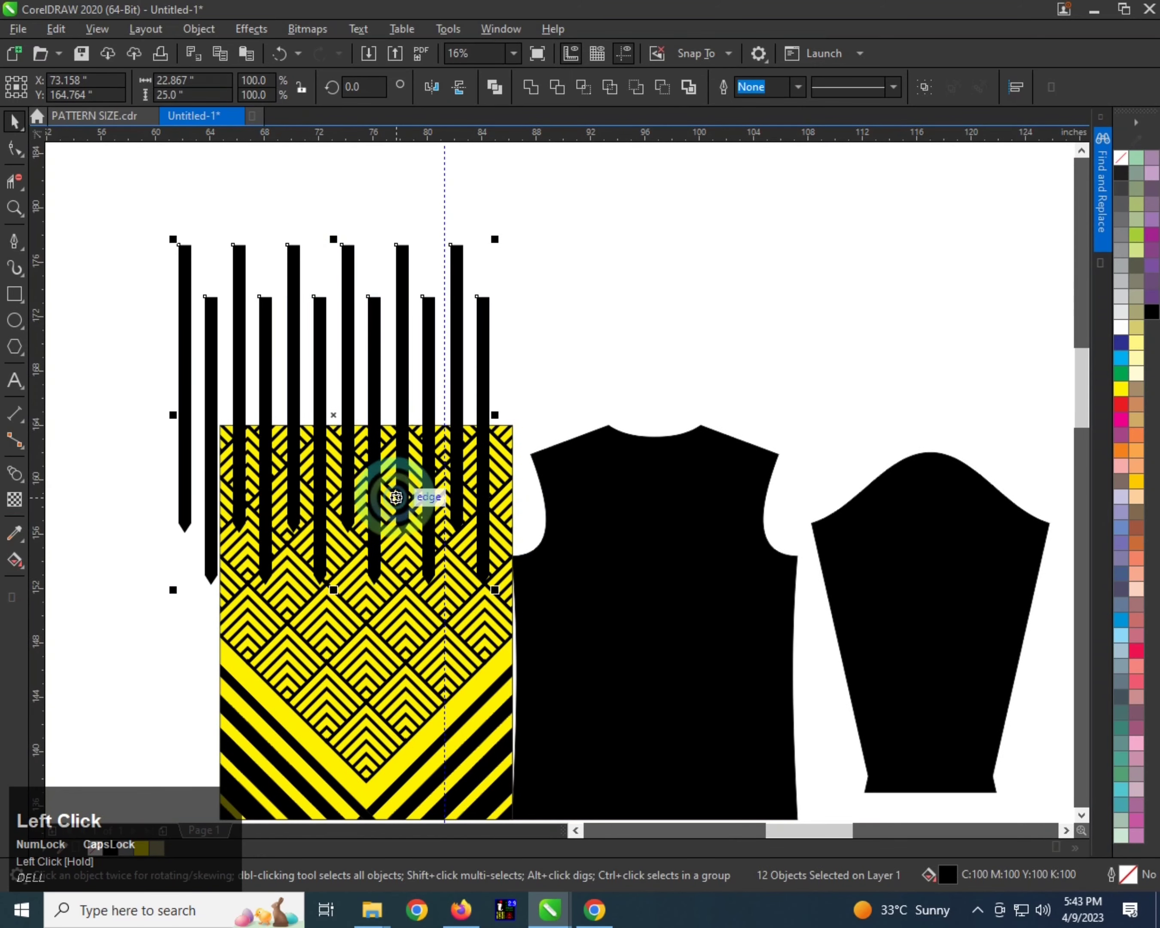
- Group the black strips and center the group horizontally on the yellow patterned panel
{"action": "key", "text": "ctrl+g"}
{"action": "left_click", "coordinate": [428, 617], "text": "shift"}
{"action": "key", "text": "c"}
{"action": "left_click", "coordinate": [598, 365]}
- PowerClip the black strip group inside the yellow patterned panel
{"action": "left_click", "coordinate": [521, 360]}
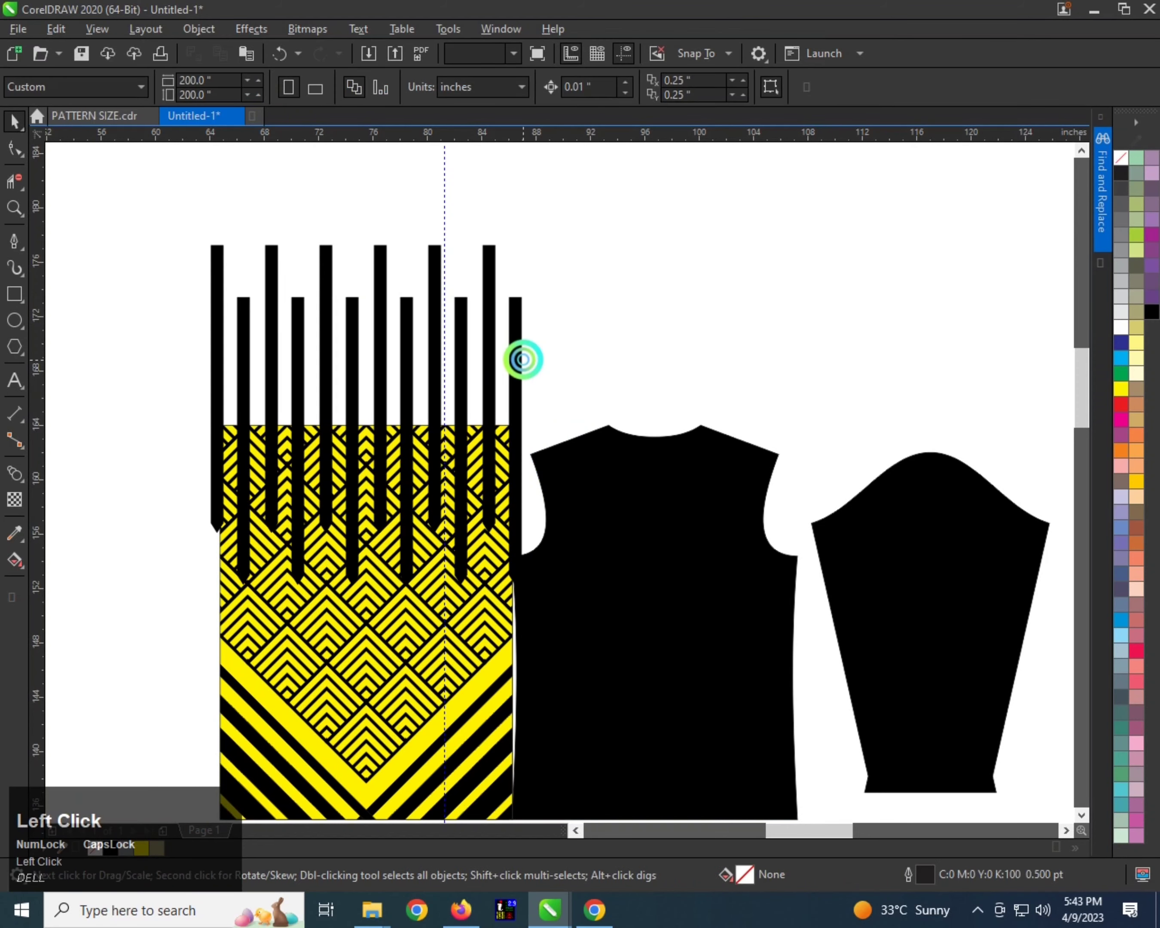
{"action": "key", "text": "w"}
{"action": "left_click", "coordinate": [406, 532]}
{"action": "scroll", "coordinate": [417, 532], "scroll_direction": "down", "scroll_amount": 2}
{"action": "scroll", "coordinate": [391, 530], "scroll_direction": "up", "scroll_amount": 2}
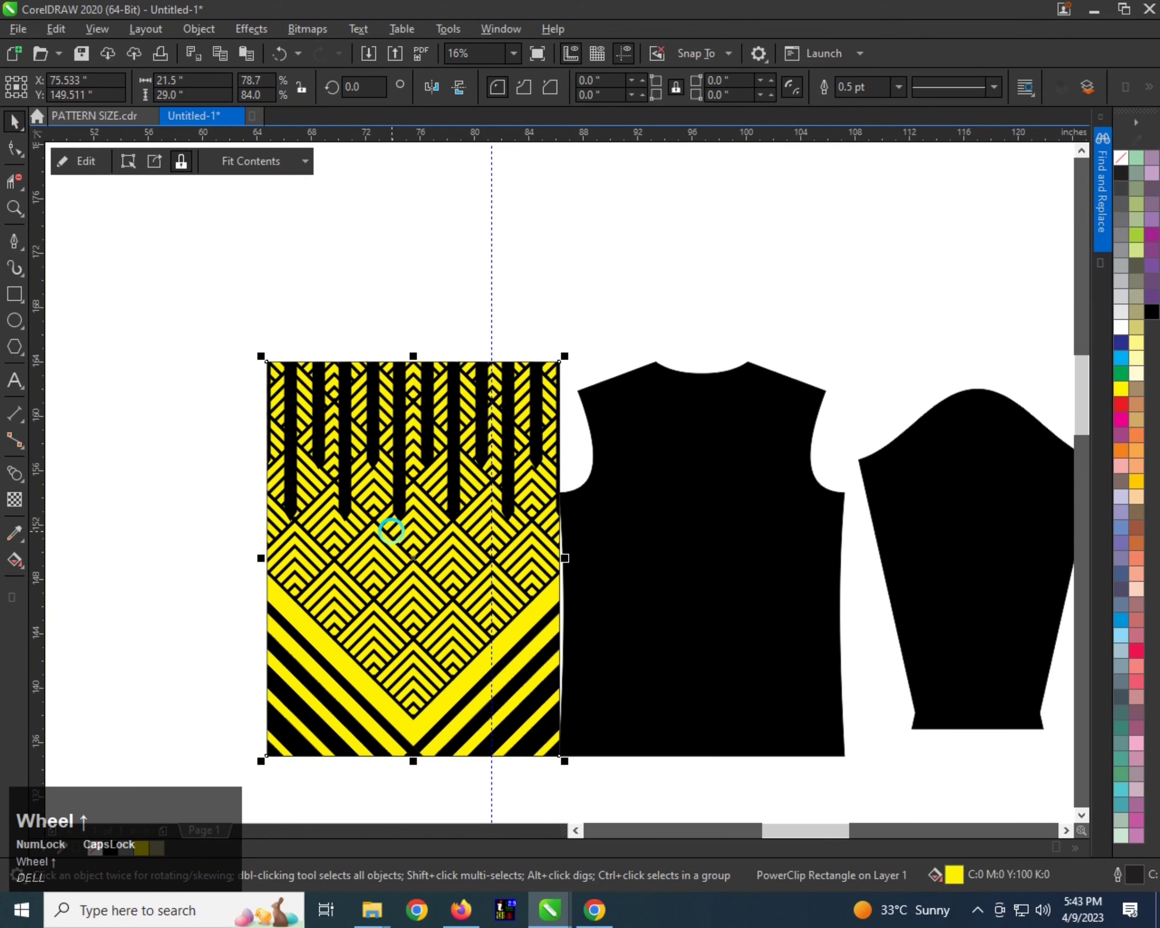
- Move the patterned panel off the front piece and place a copy of it over the sleeve area
{"action": "scroll", "coordinate": [440, 540], "scroll_direction": "down", "scroll_amount": 2}
{"action": "left_click_drag", "start_coordinate": [435, 539], "coordinate": [263, 549]}
{"action": "left_click_drag", "start_coordinate": [179, 550], "coordinate": [754, 610]}
{"action": "right_click", "coordinate": [417, 550]}
- Center one patterned panel on the jersey front piece and the copied panel on the back piece
{"action": "left_click", "coordinate": [282, 554]}
{"action": "left_click", "coordinate": [388, 567], "text": "shift"}
{"action": "key", "text": "c"}
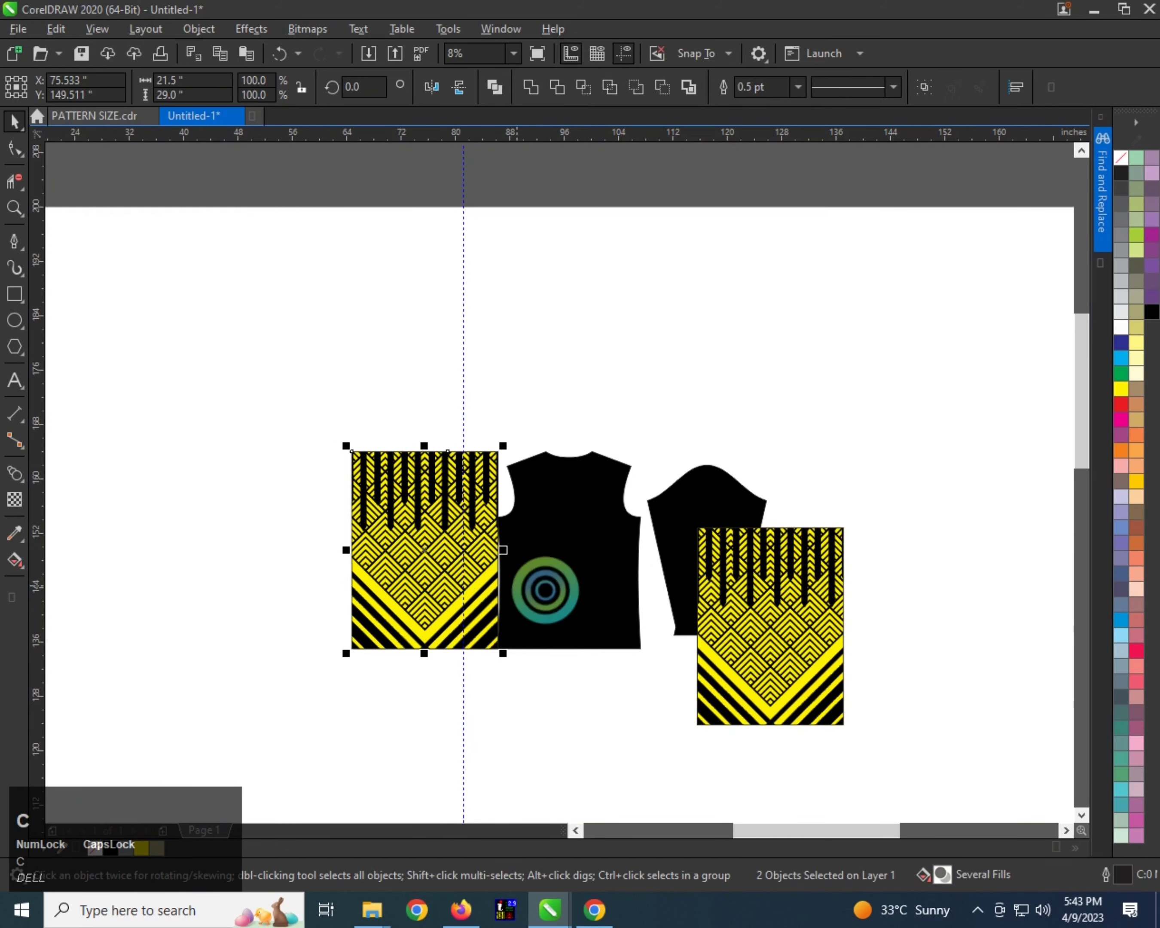
{"action": "left_click", "coordinate": [774, 621]}
{"action": "left_click", "coordinate": [589, 561], "text": "shift"}
{"action": "key", "text": "c"}
{"action": "scroll", "coordinate": [545, 476], "scroll_direction": "up", "scroll_amount": 1}
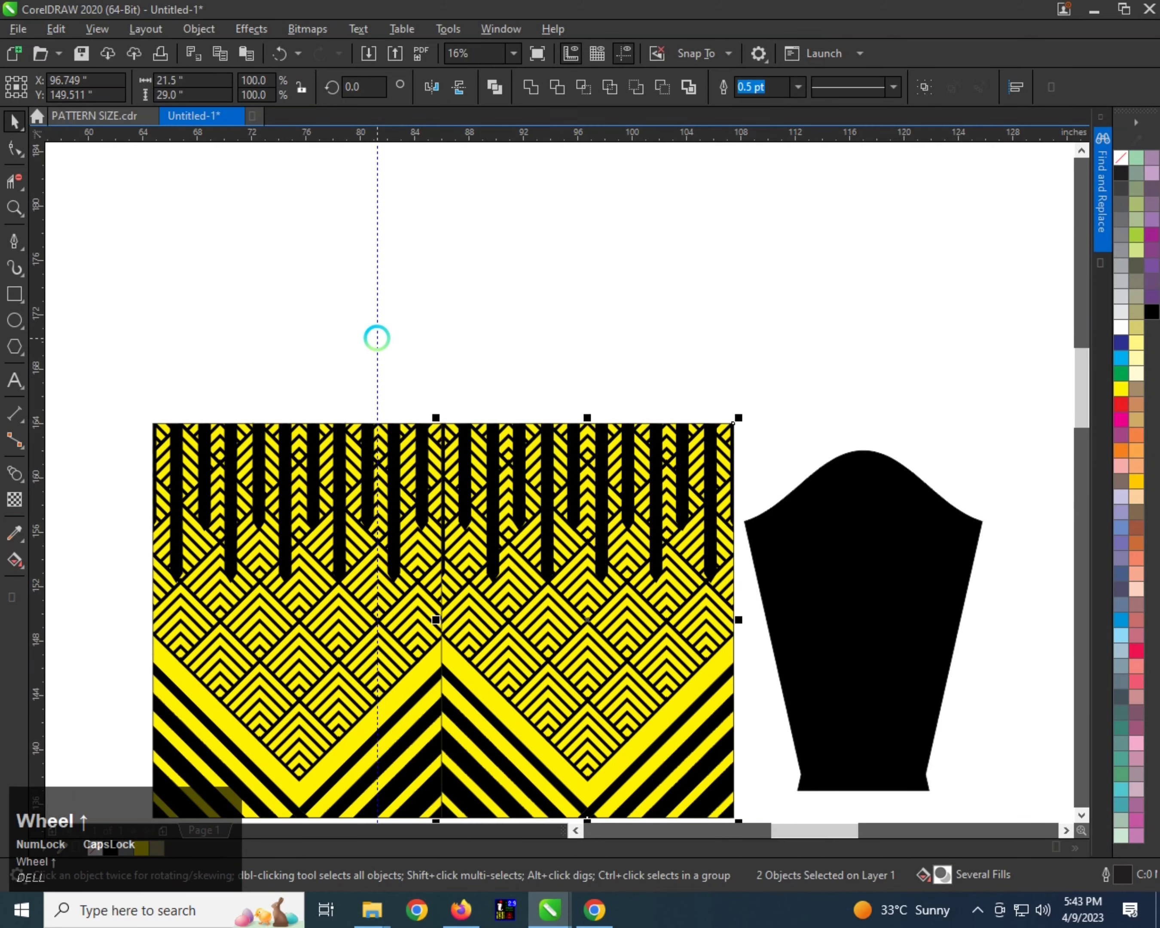
- Delete the vertical guideline and PowerClip the first patterned panel inside the jersey front piece
{"action": "right_click", "coordinate": [377, 338]}
{"action": "left_click", "coordinate": [429, 434]}
{"action": "left_click", "coordinate": [410, 450]}
{"action": "key", "text": "shift+Page_Down"}
{"action": "key", "text": "w"}
{"action": "left_click", "coordinate": [349, 487]}
- Send the second patterned panel behind the back piece and PowerClip it inside that piece
{"action": "left_click", "coordinate": [519, 440]}
{"action": "key", "text": "shift+Page_Down"}
{"action": "key", "text": "w"}
{"action": "left_click", "coordinate": [524, 489]}
{"action": "scroll", "coordinate": [406, 505], "scroll_direction": "down", "scroll_amount": 3}
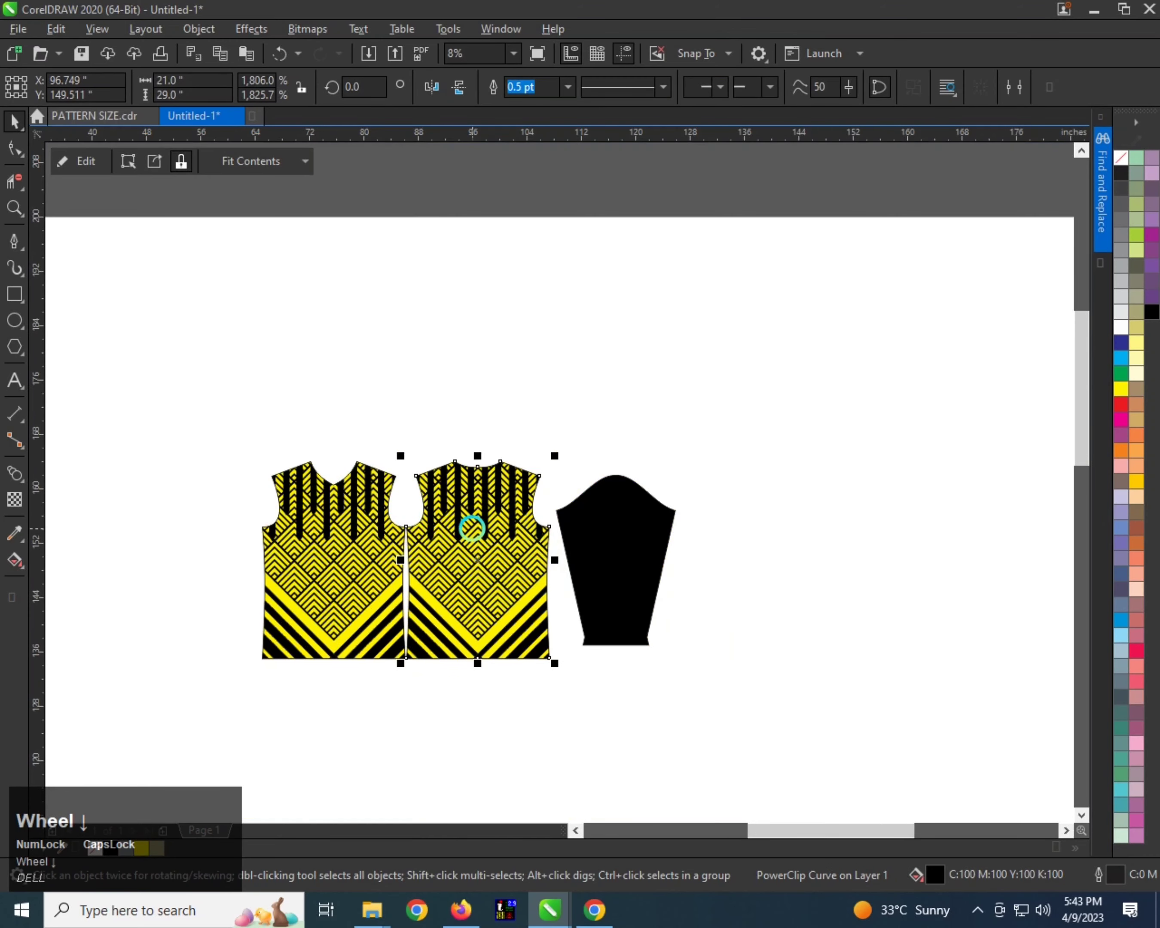
- Copy the patterned back piece to the sleeve's right and extract the copy's PowerClip contents
{"action": "left_click_drag", "start_coordinate": [471, 527], "coordinate": [746, 495]}
{"action": "right_click", "coordinate": [746, 495], "text": "shift"}
{"action": "key", "text": "x"}
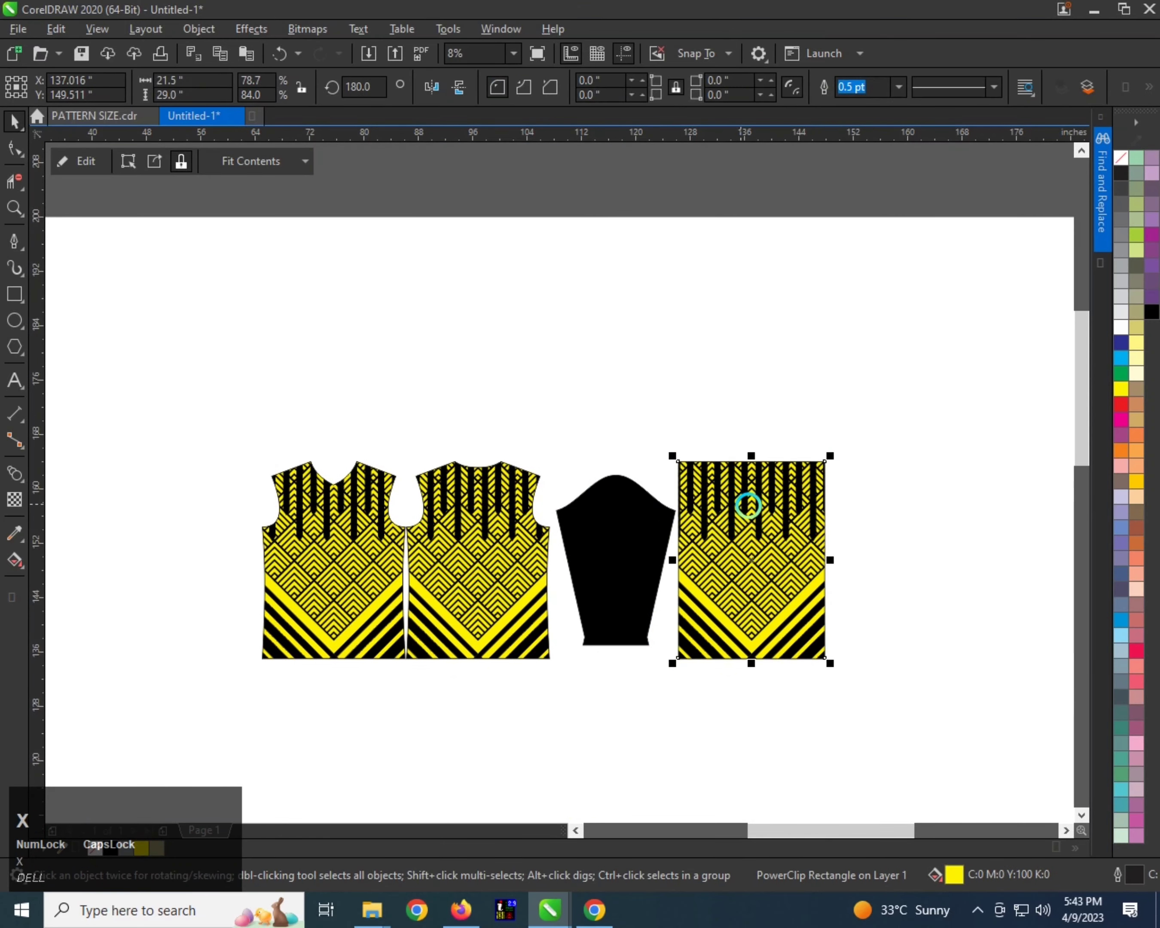
{"action": "left_click", "coordinate": [839, 422]}
- Flip the extracted panel upside down and resize it to 17.6 in wide and 25 in high
{"action": "left_click", "coordinate": [761, 503]}
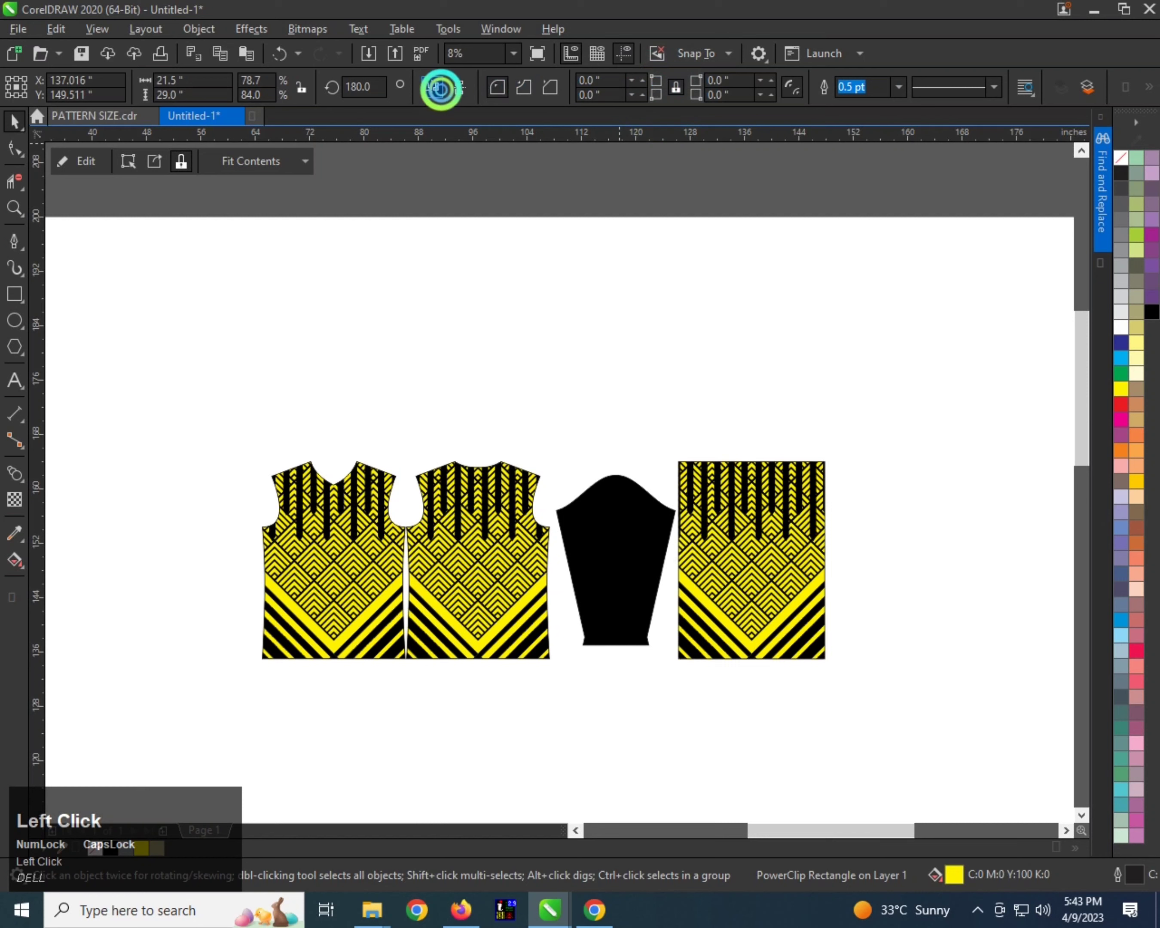
{"action": "left_click", "coordinate": [440, 88]}
{"action": "left_click", "coordinate": [599, 499]}
{"action": "left_click", "coordinate": [600, 499]}
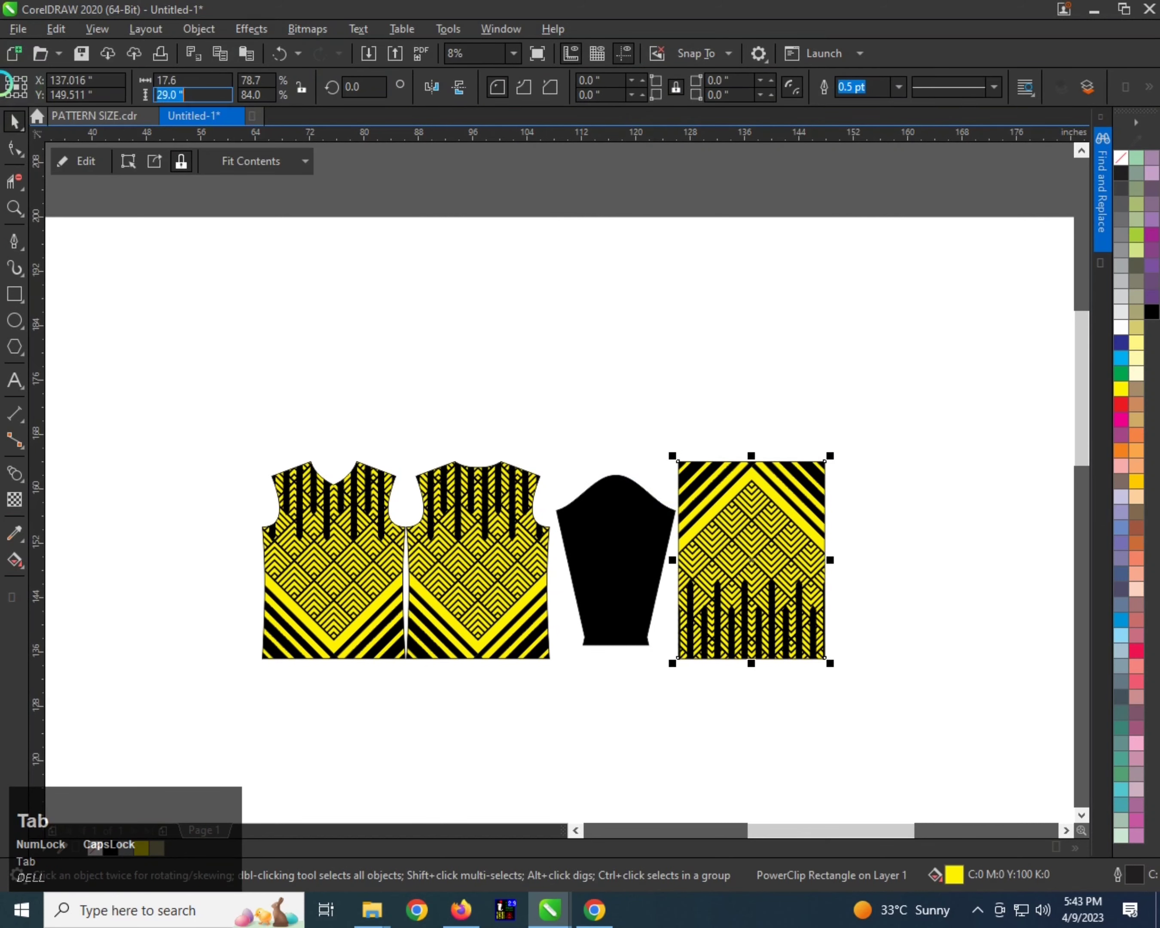
{"action": "type", "text": "25"}
{"action": "key", "text": "Return"}
- Center the upside-down panel on the black sleeve, send it to the back and PowerClip it inside the sleeve
{"action": "left_click", "coordinate": [626, 519], "text": "shift"}
{"action": "key", "text": "c"}
{"action": "key", "text": "e"}
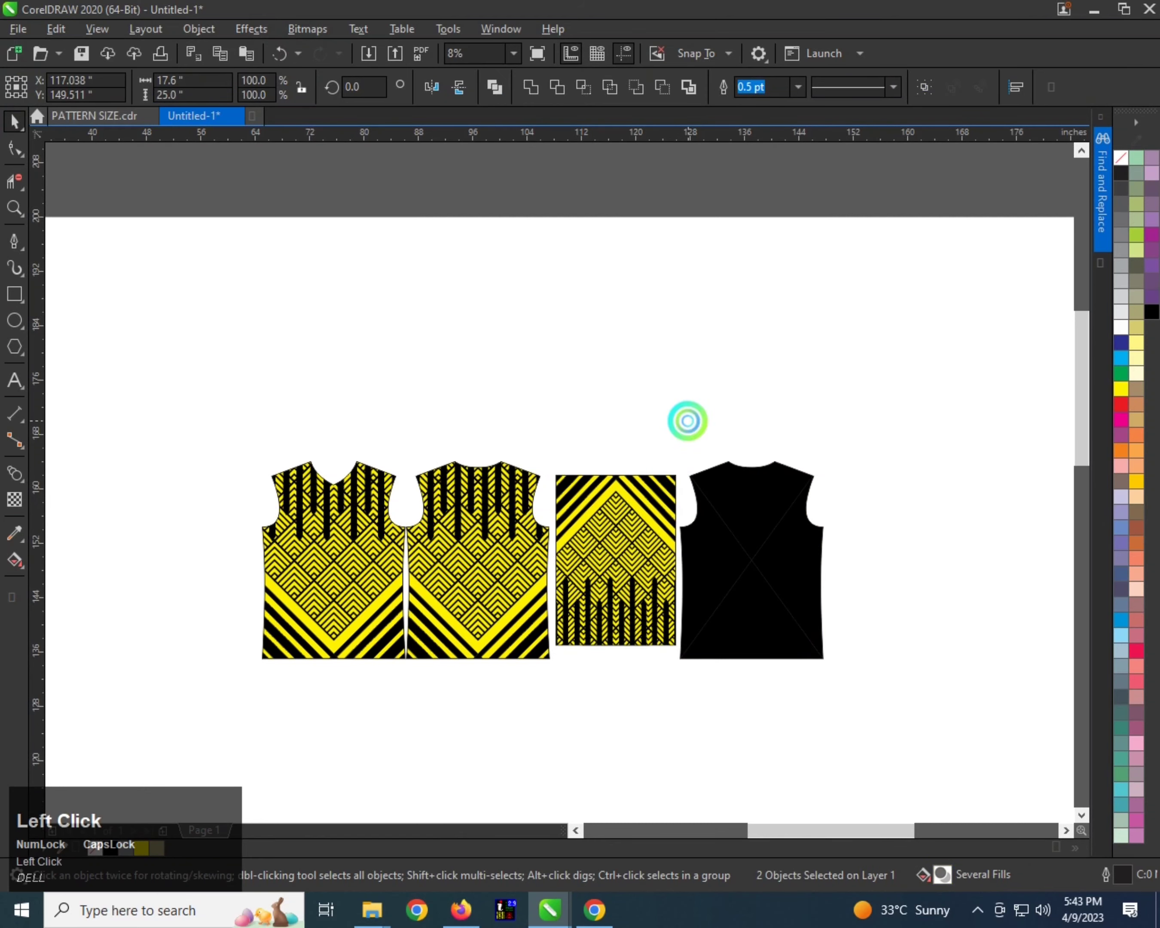
{"action": "left_click", "coordinate": [629, 500]}
{"action": "key", "text": "shift+Page_Down"}
{"action": "key", "text": "ctrl+1"}
{"action": "left_click", "coordinate": [637, 503]}
- Delete the emptied black copy of the back piece beside the sleeve
{"action": "left_click", "coordinate": [748, 504]}
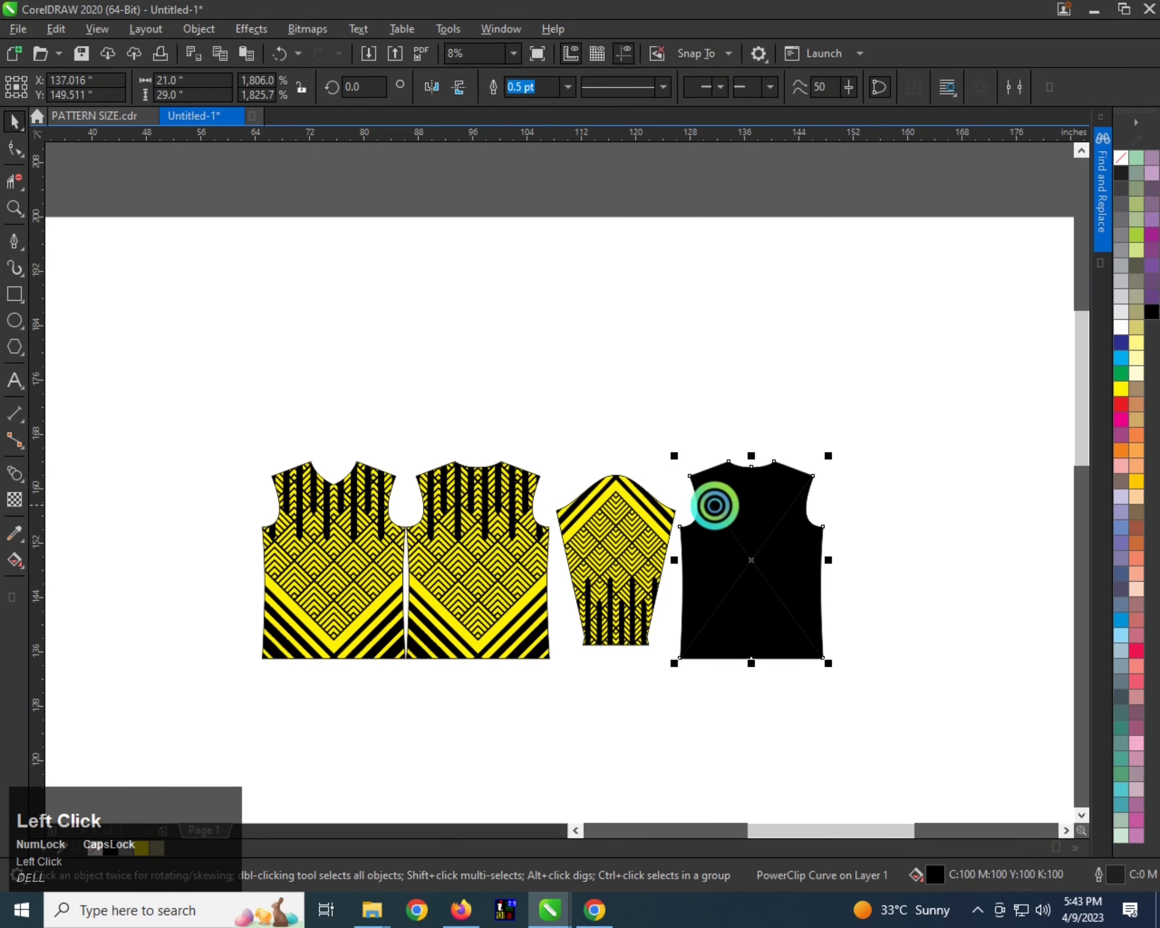
{"action": "key", "text": "Delete"}
{"action": "scroll", "coordinate": [604, 543], "scroll_direction": "up", "scroll_amount": 2}
{"action": "scroll", "coordinate": [612, 534], "scroll_direction": "down", "scroll_amount": 1}
{"action": "scroll", "coordinate": [613, 533], "scroll_direction": "down", "scroll_amount": 1}
- Copy the patterned sleeve to the front piece's left at about X 55.64 in, vertically aligned with the original sleeve
{"action": "left_click", "coordinate": [632, 503]}
{"action": "left_click", "coordinate": [634, 498]}
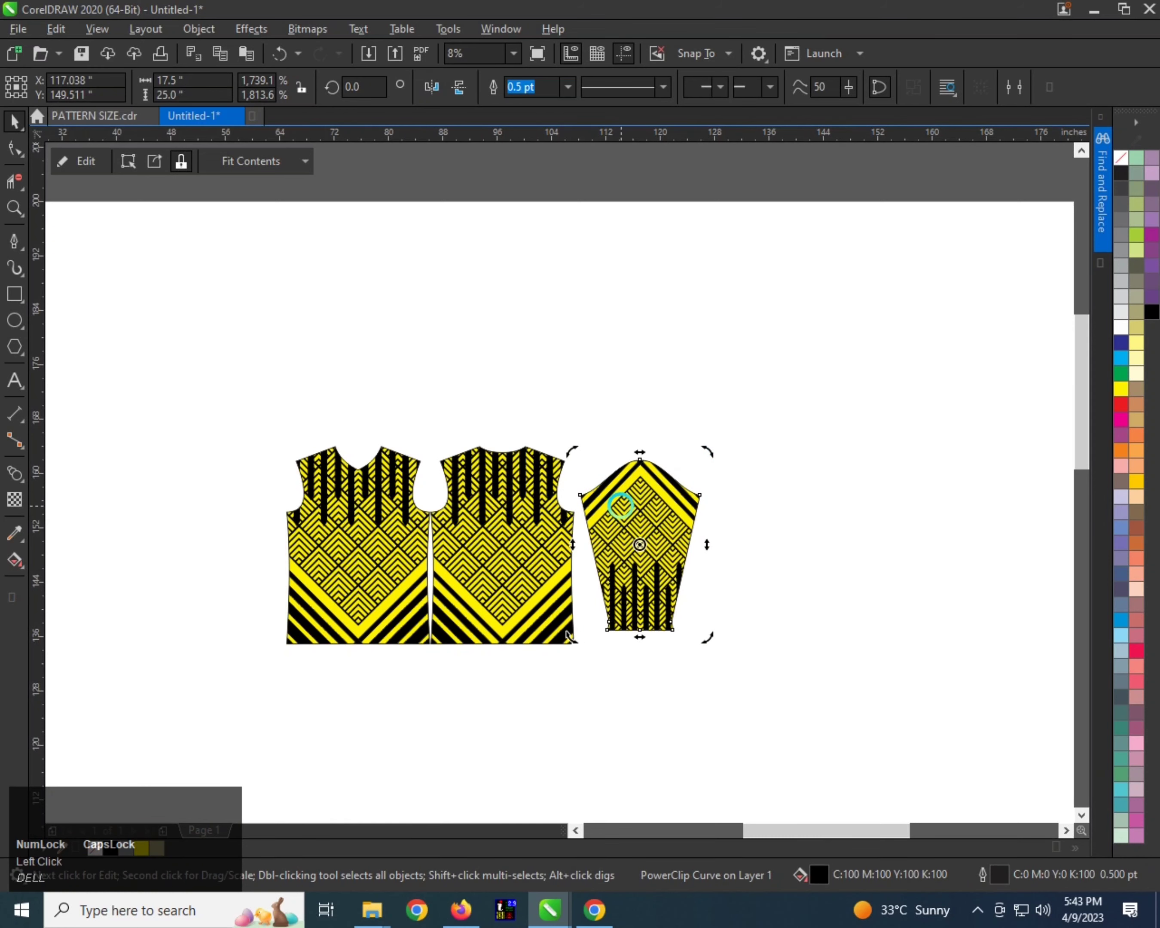
{"action": "left_click_drag", "start_coordinate": [620, 506], "coordinate": [205, 520]}
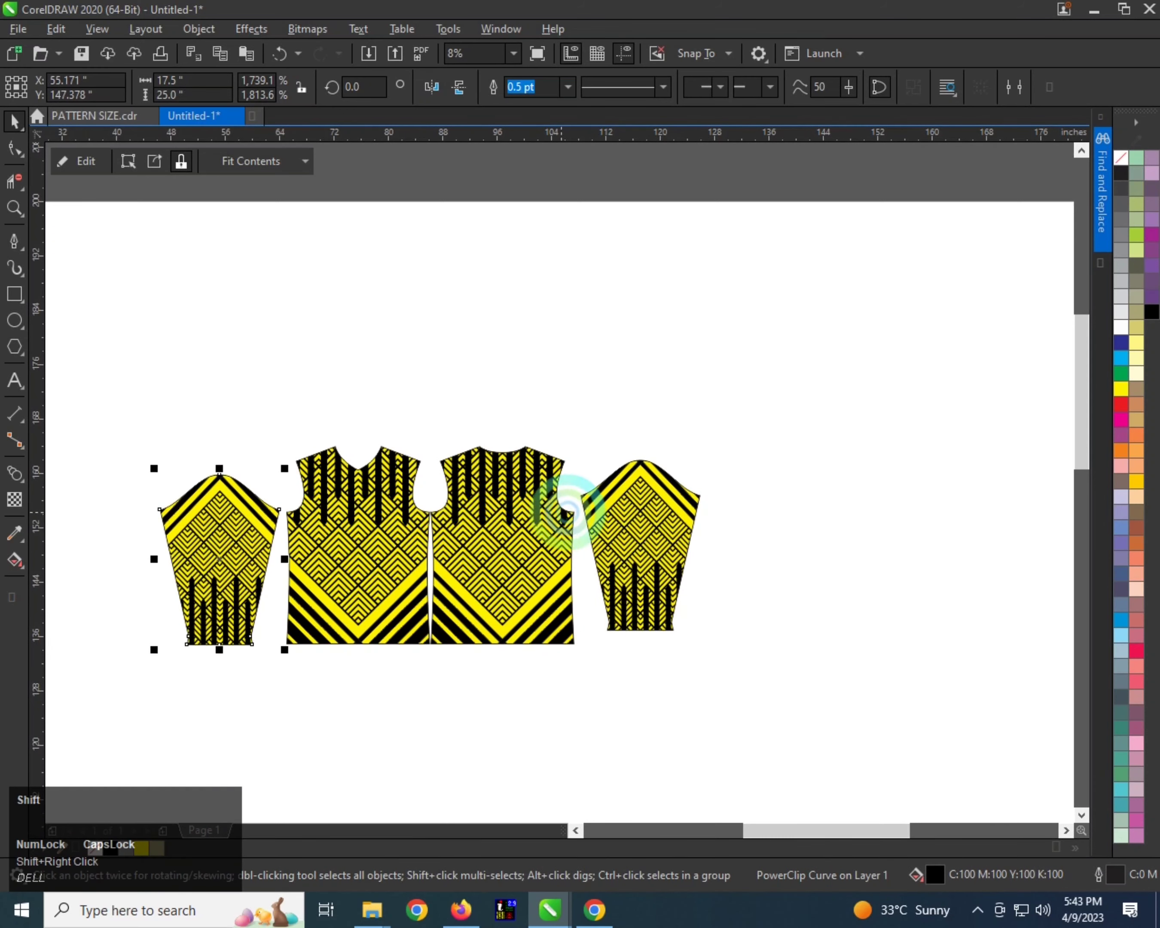
{"action": "left_click", "coordinate": [596, 505], "text": "shift"}
{"action": "scroll", "coordinate": [366, 512], "scroll_direction": "down", "scroll_amount": 1}
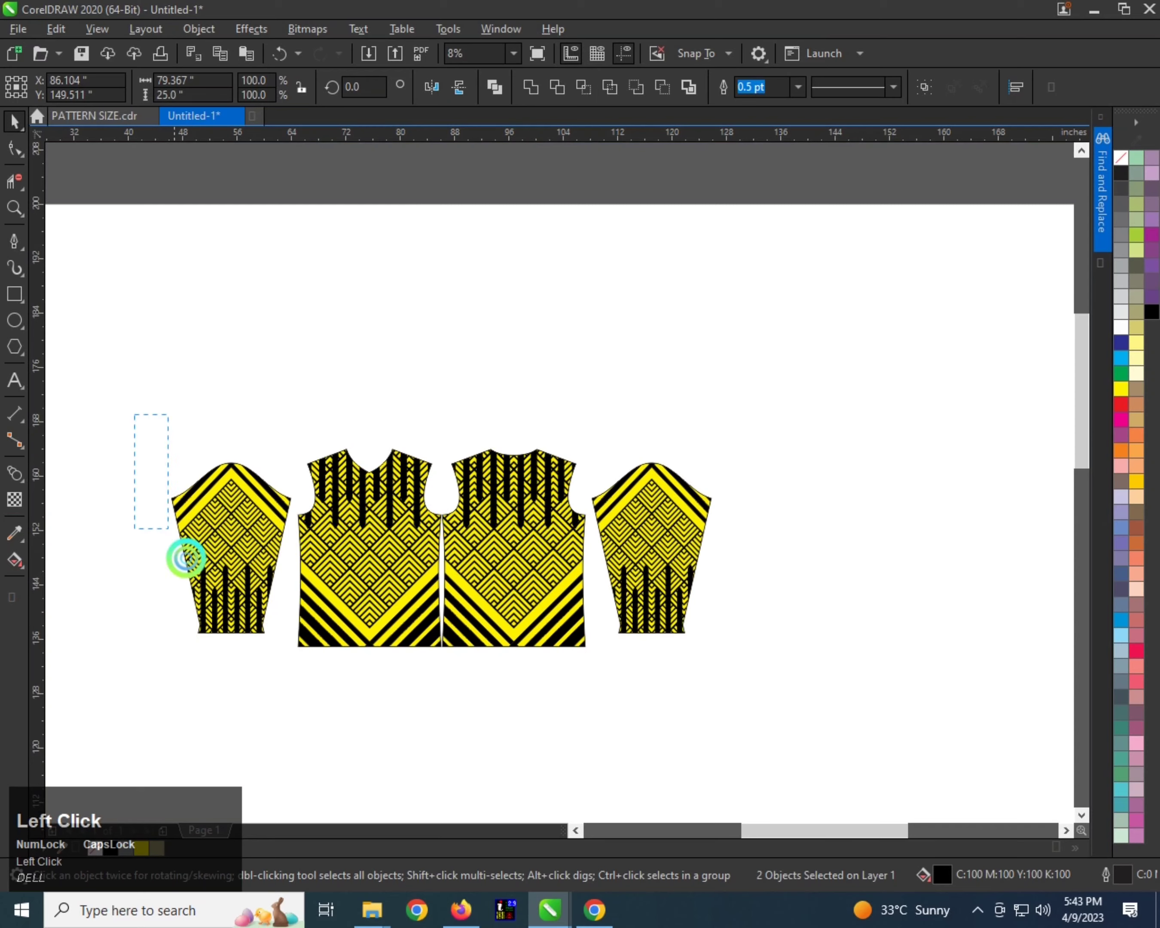
{"action": "left_click", "coordinate": [187, 558]}
{"action": "scroll", "coordinate": [246, 518], "scroll_direction": "up", "scroll_amount": 1}
{"action": "scroll", "coordinate": [246, 513], "scroll_direction": "down", "scroll_amount": 1}
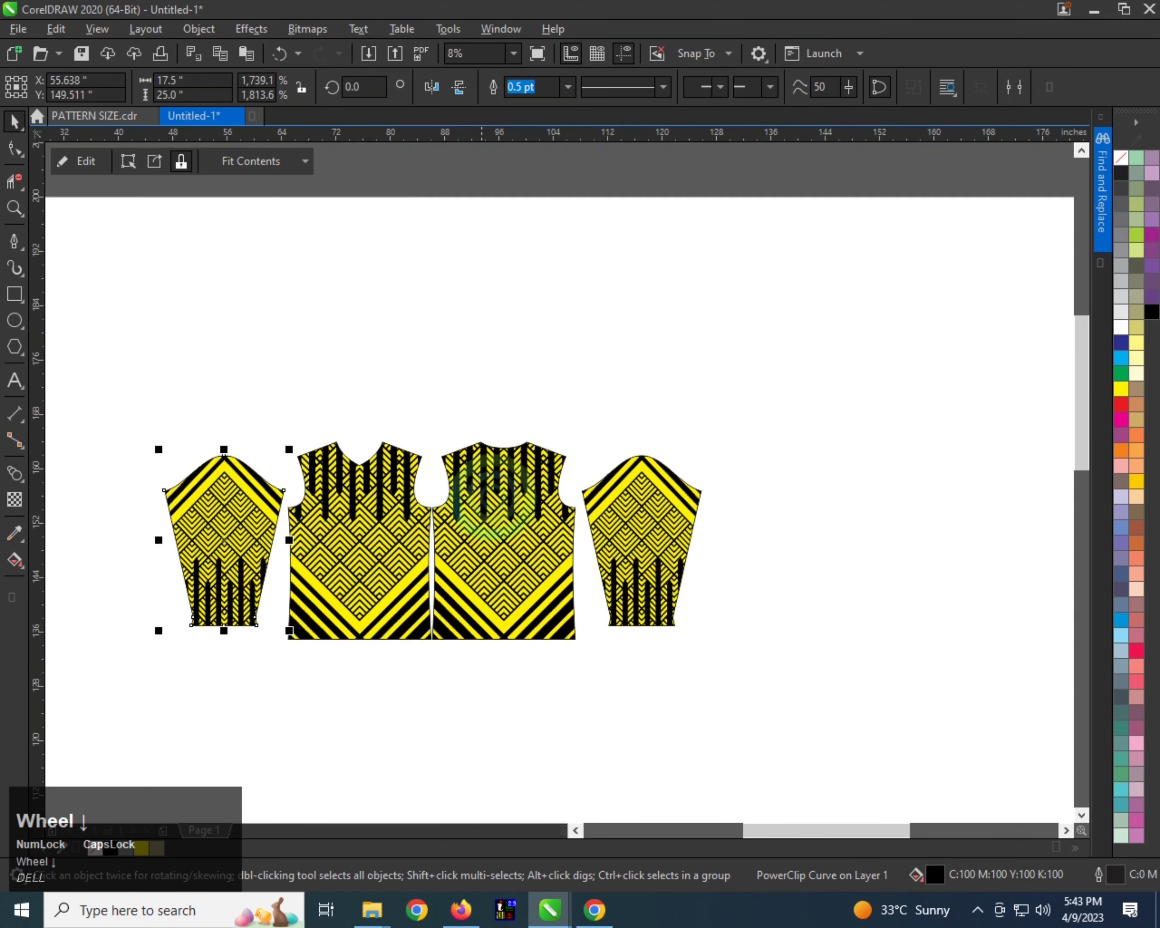
- Add the text "NAME" in Arial on the upper back piece, enlarged to about 248 pt and filled white
{"action": "scroll", "coordinate": [534, 487], "scroll_direction": "up", "scroll_amount": 1}
{"action": "left_click", "coordinate": [13, 382]}
{"action": "left_click", "coordinate": [541, 502]}
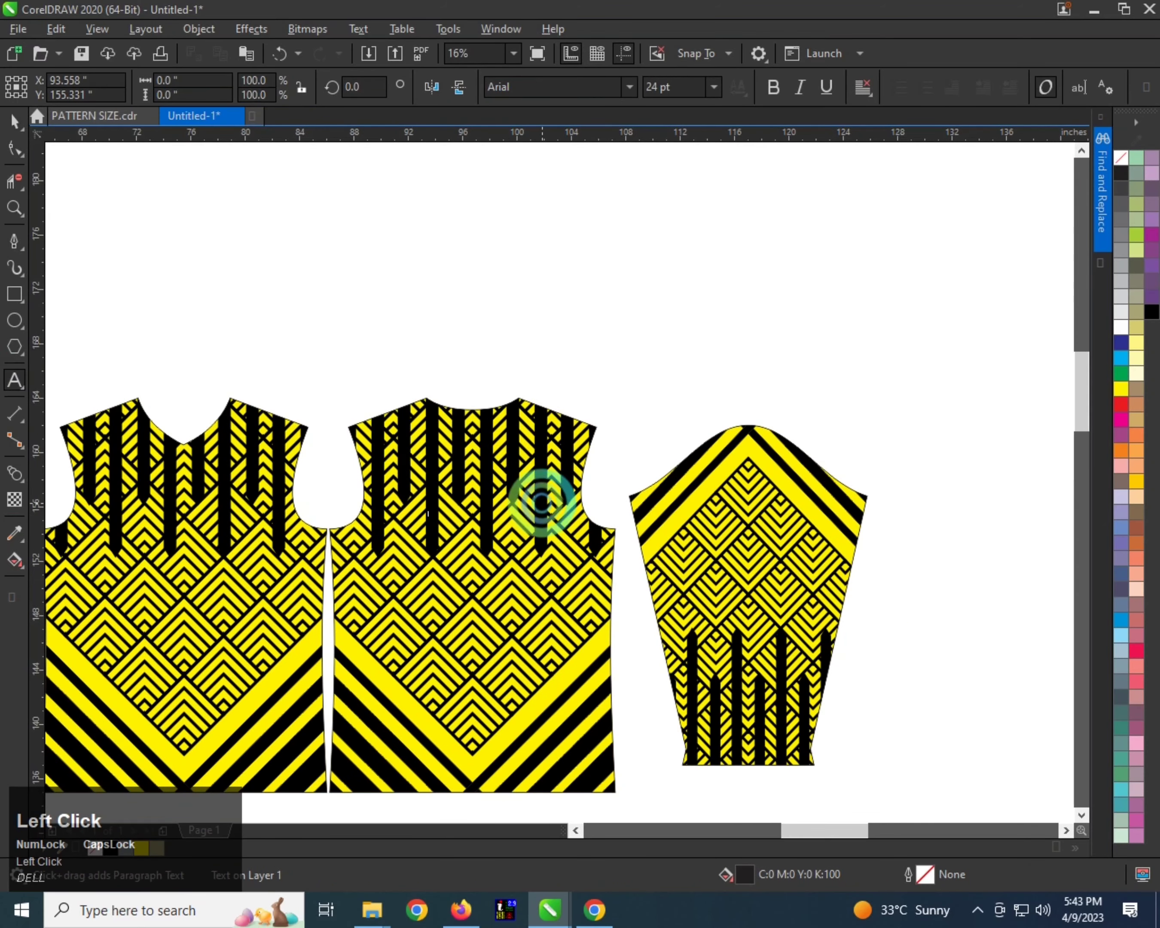
{"action": "type", "text": "NAME"}
{"action": "key", "text": "ctrl+space"}
{"action": "left_click_drag", "start_coordinate": [447, 504], "coordinate": [567, 448]}
{"action": "left_click", "coordinate": [1120, 326]}
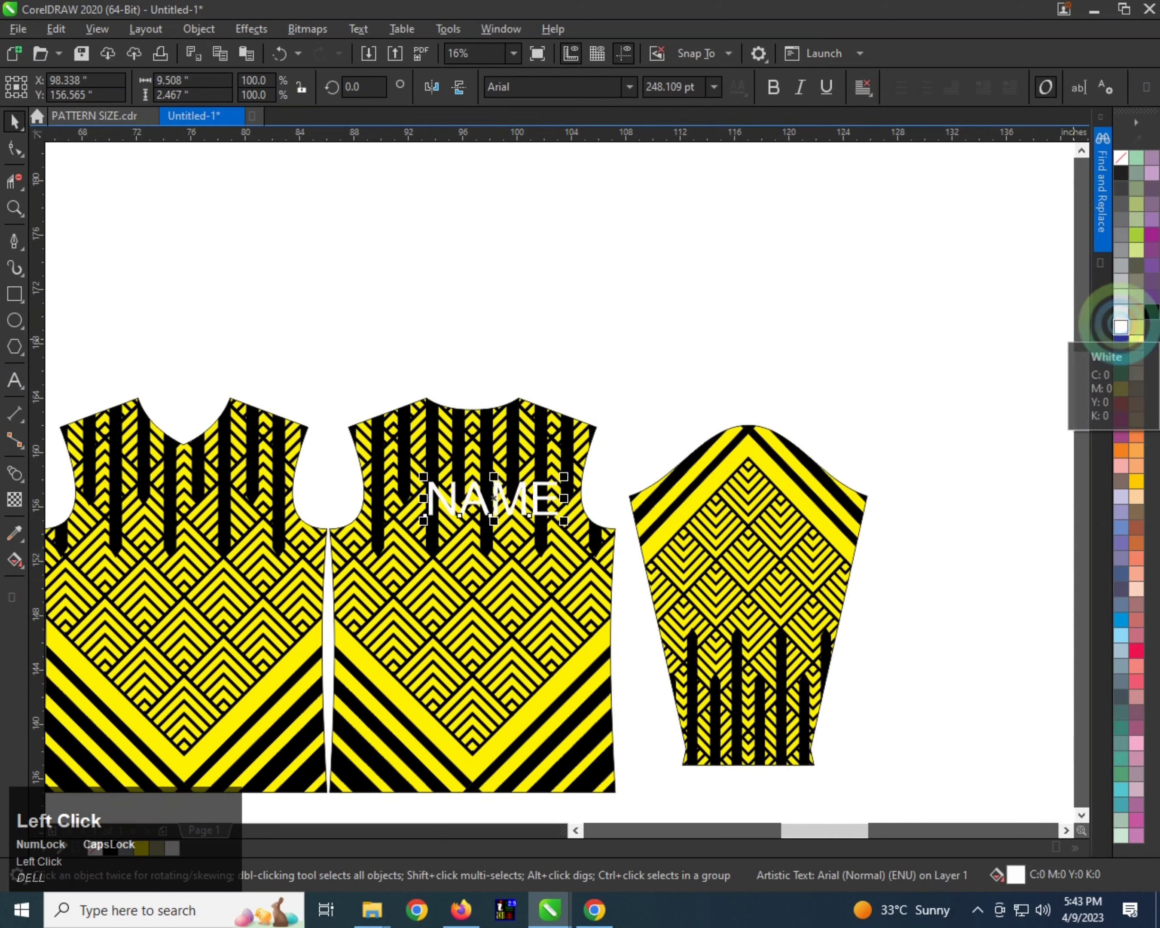
- Center the NAME text horizontally on the back piece, fill it black and give it a yellow outline
{"action": "left_click", "coordinate": [531, 415], "text": "shift"}
{"action": "key", "text": "c"}
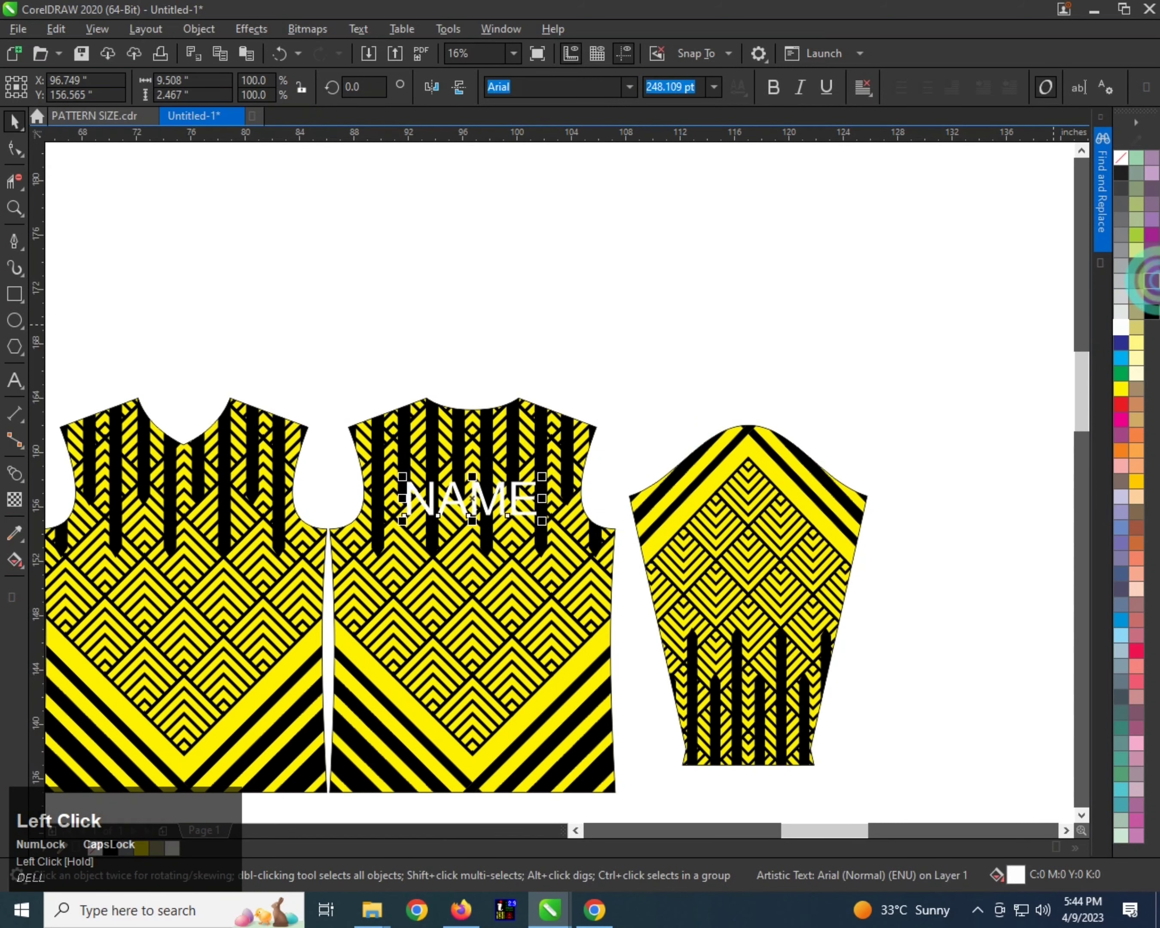
{"action": "left_click", "coordinate": [1152, 314]}
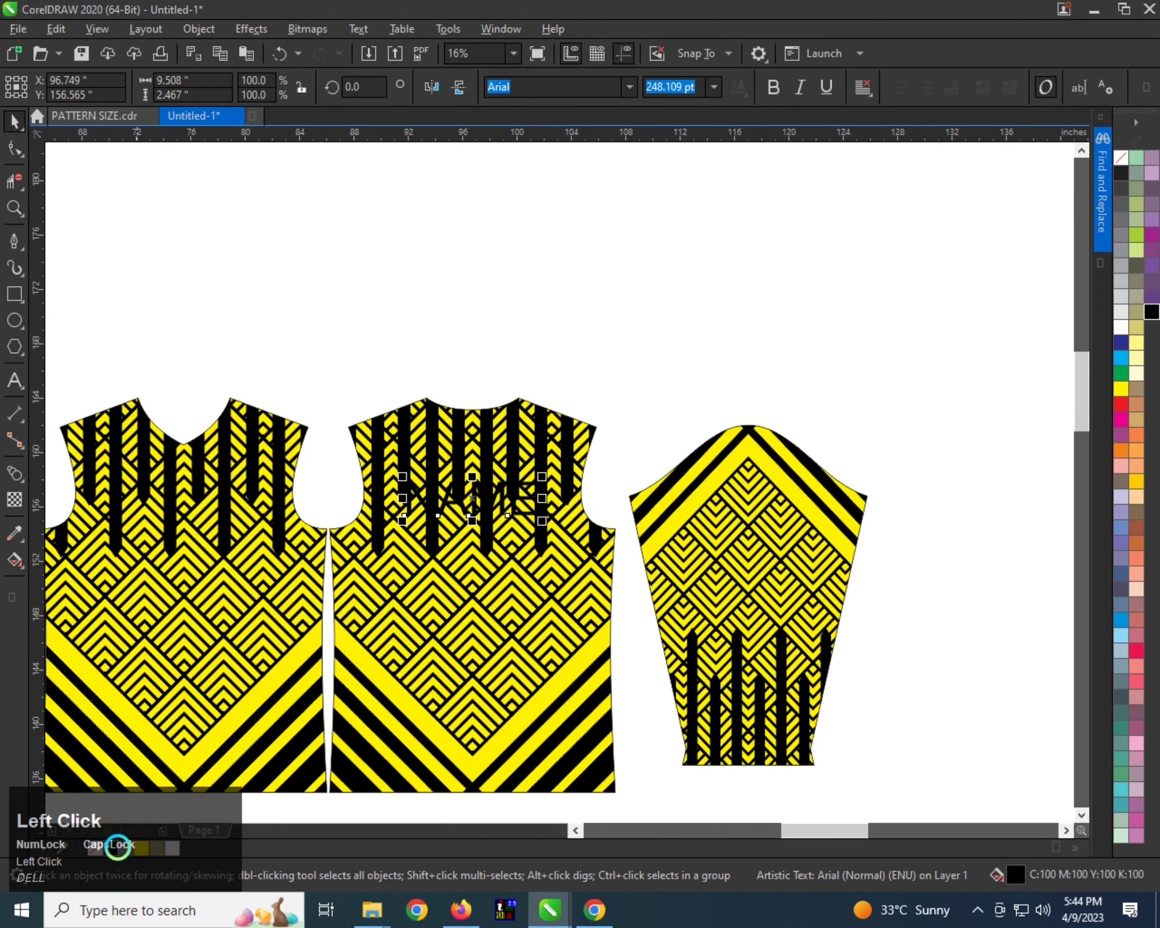
{"action": "right_click", "coordinate": [145, 846]}
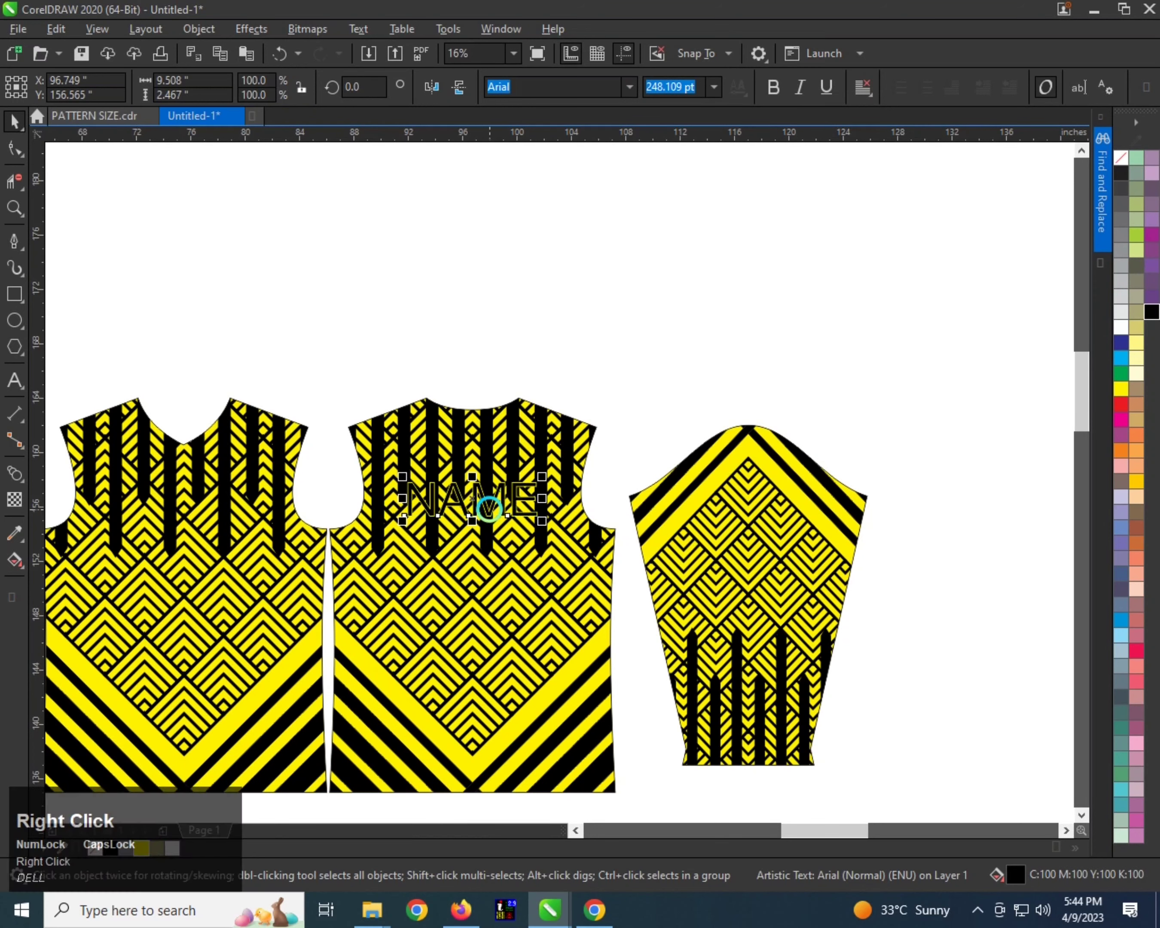
- Change the NAME text's font to Bookman Old Style in the SemiBold Italic style
{"action": "left_click", "coordinate": [629, 87]}
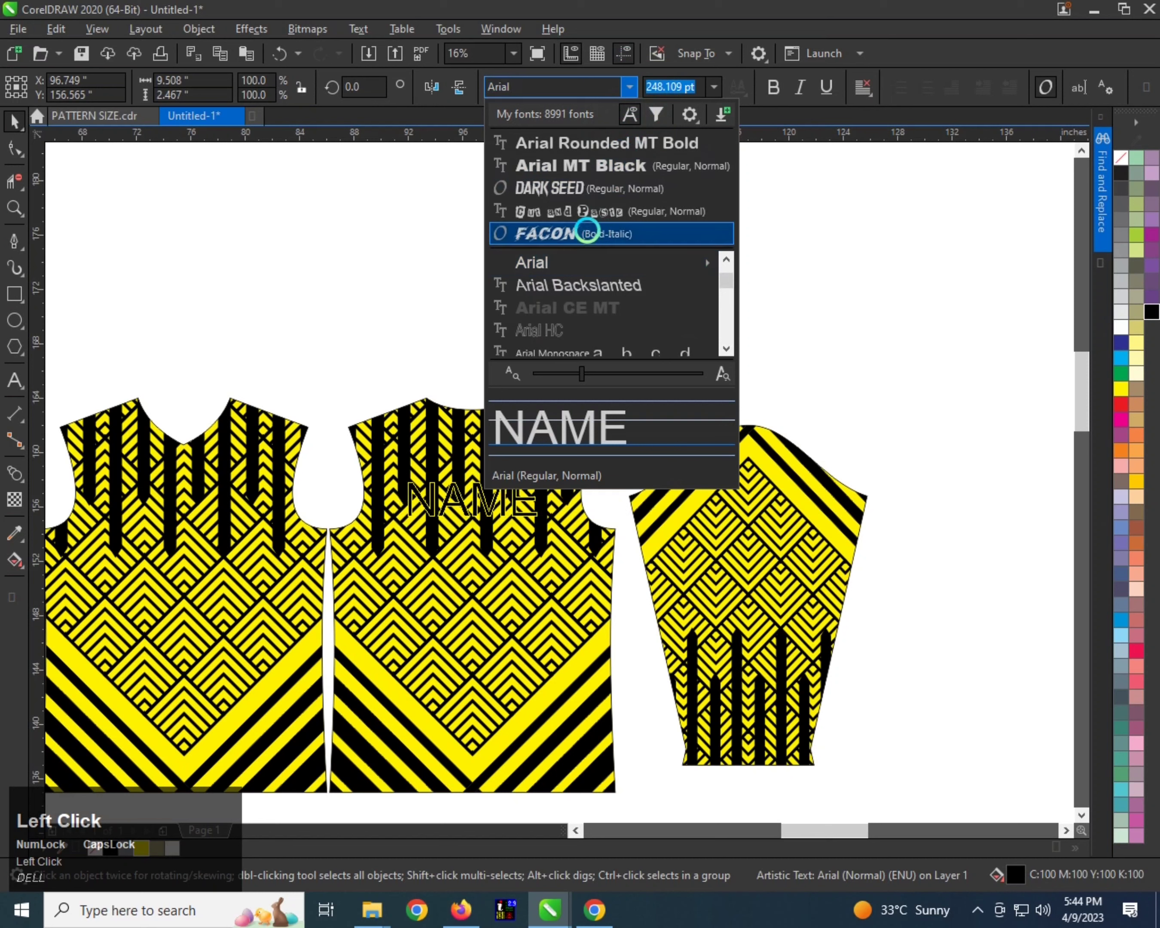
{"action": "scroll", "coordinate": [562, 285], "scroll_direction": "down", "scroll_amount": 2}
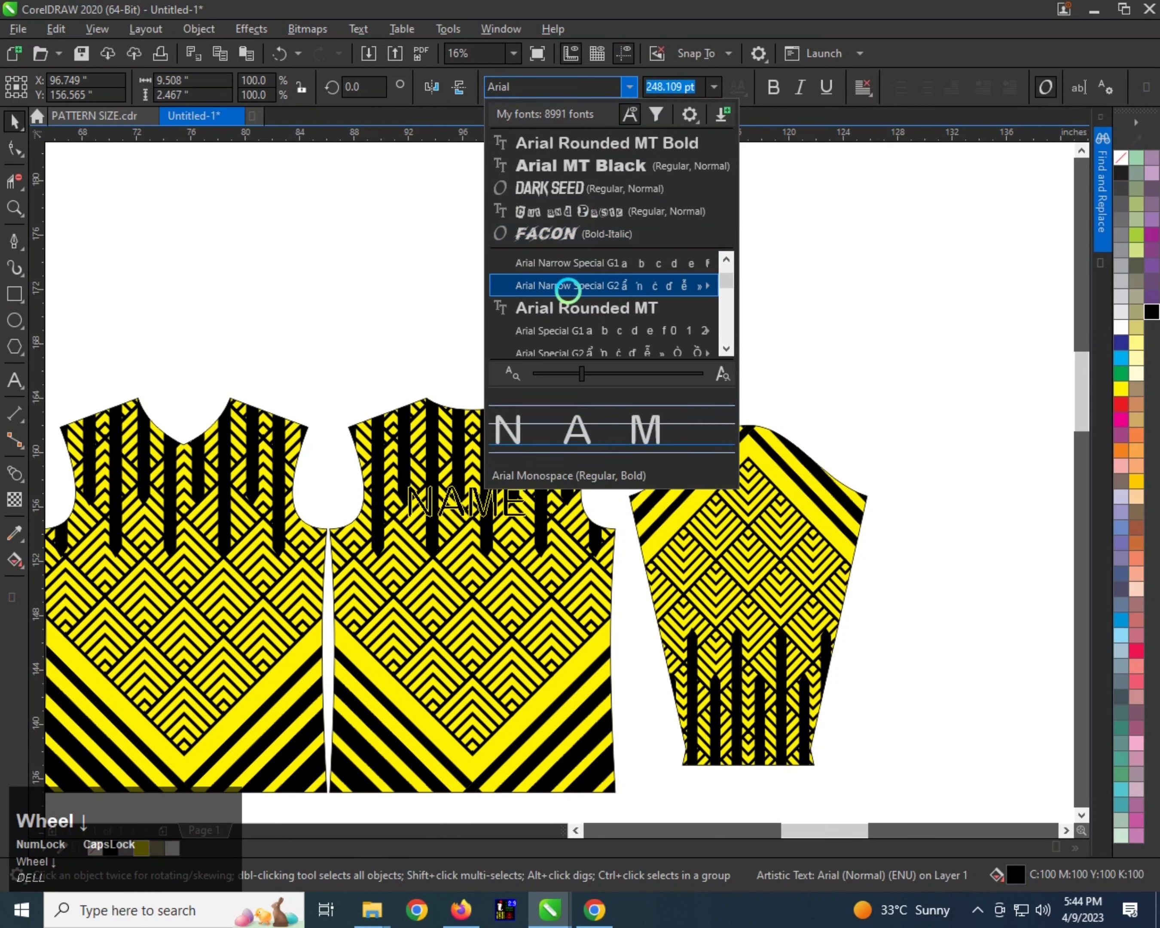
{"action": "left_click", "coordinate": [558, 88]}
{"action": "type", "text": "B"}
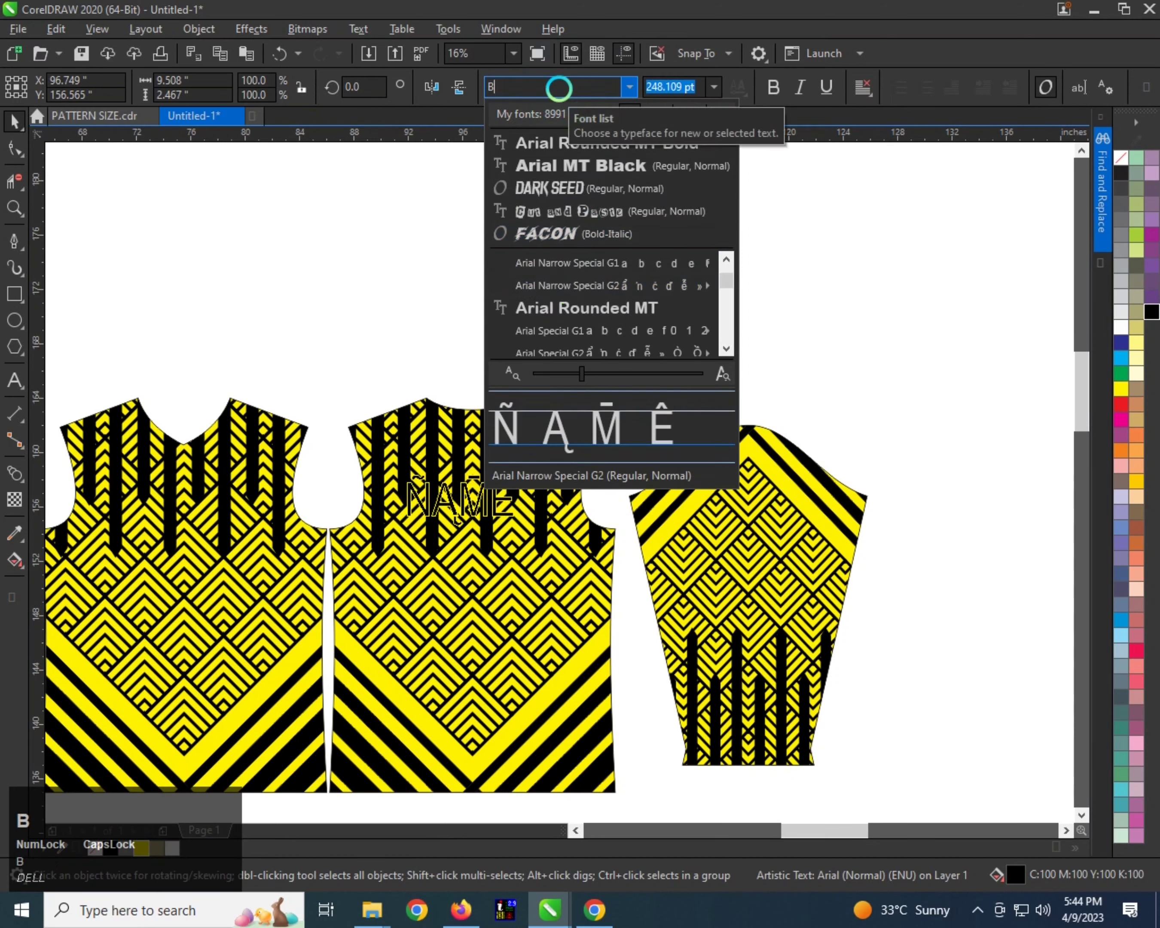
{"action": "type", "text": "O"}
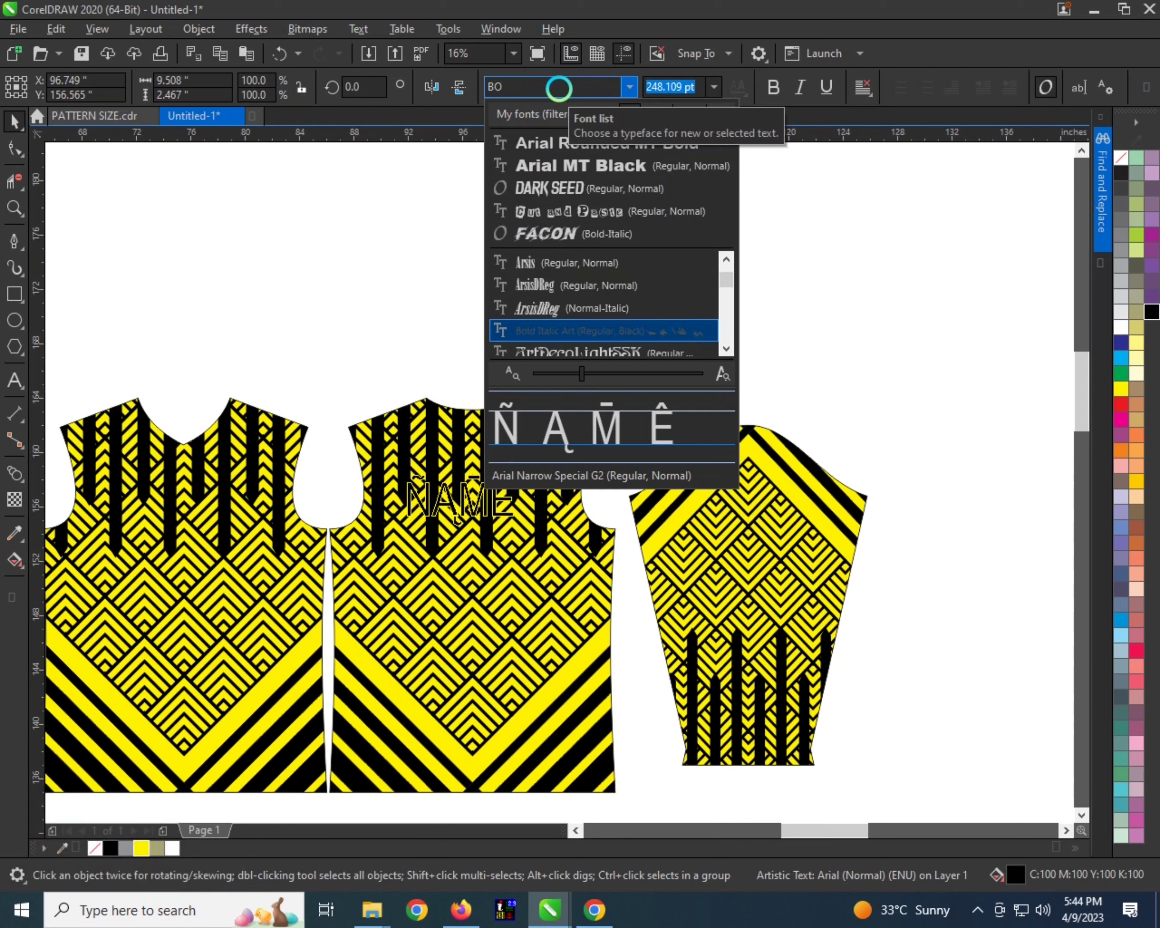
{"action": "type", "text": "O"}
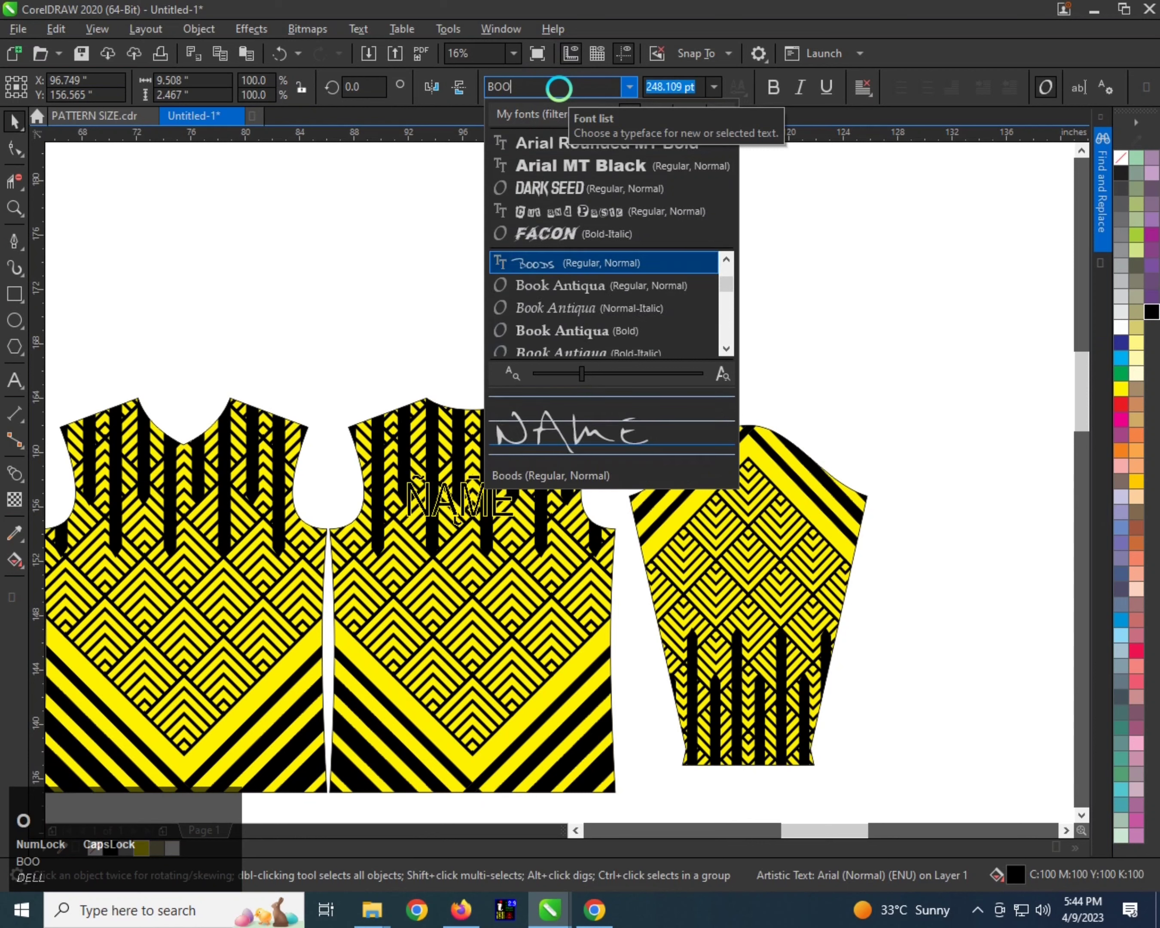
{"action": "scroll", "coordinate": [600, 318], "scroll_direction": "down", "scroll_amount": 2}
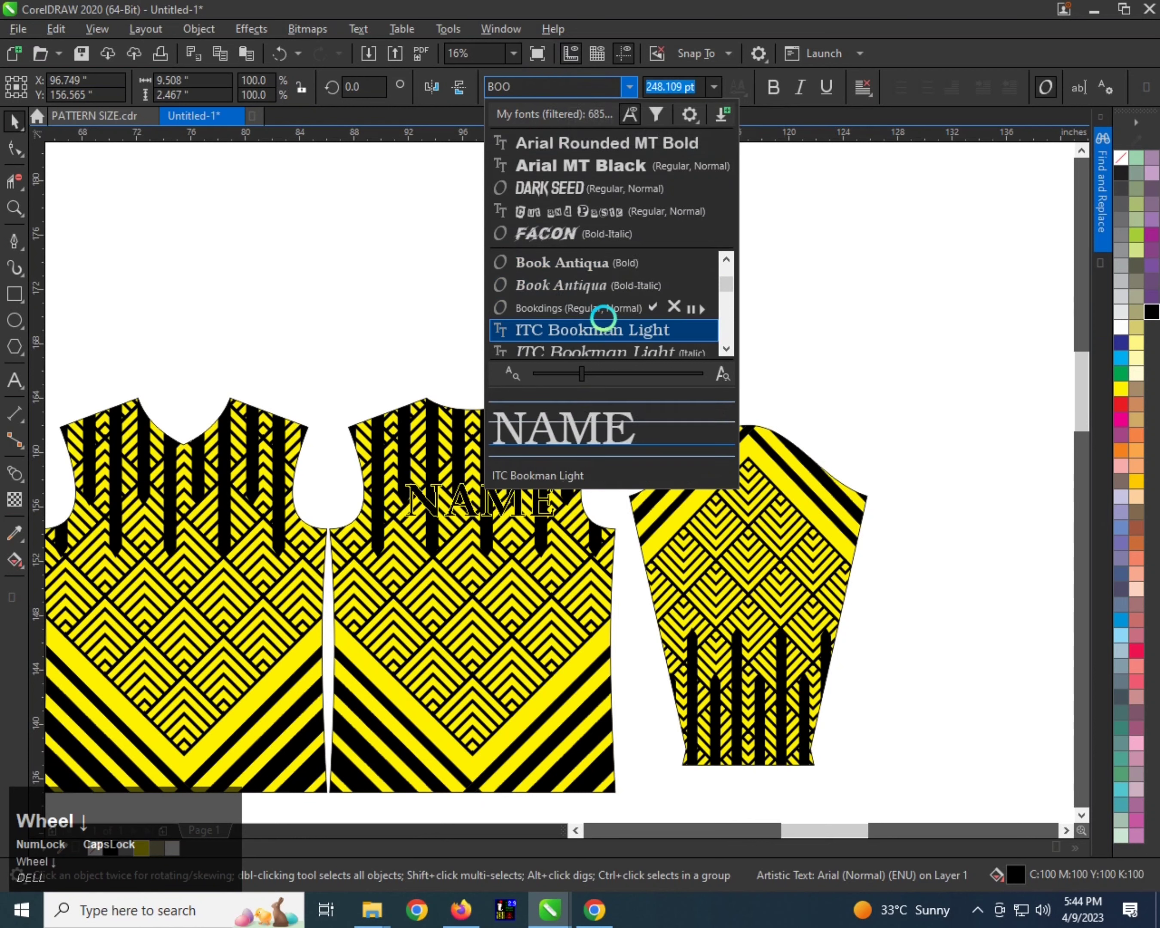
{"action": "scroll", "coordinate": [586, 285], "scroll_direction": "down", "scroll_amount": 2}
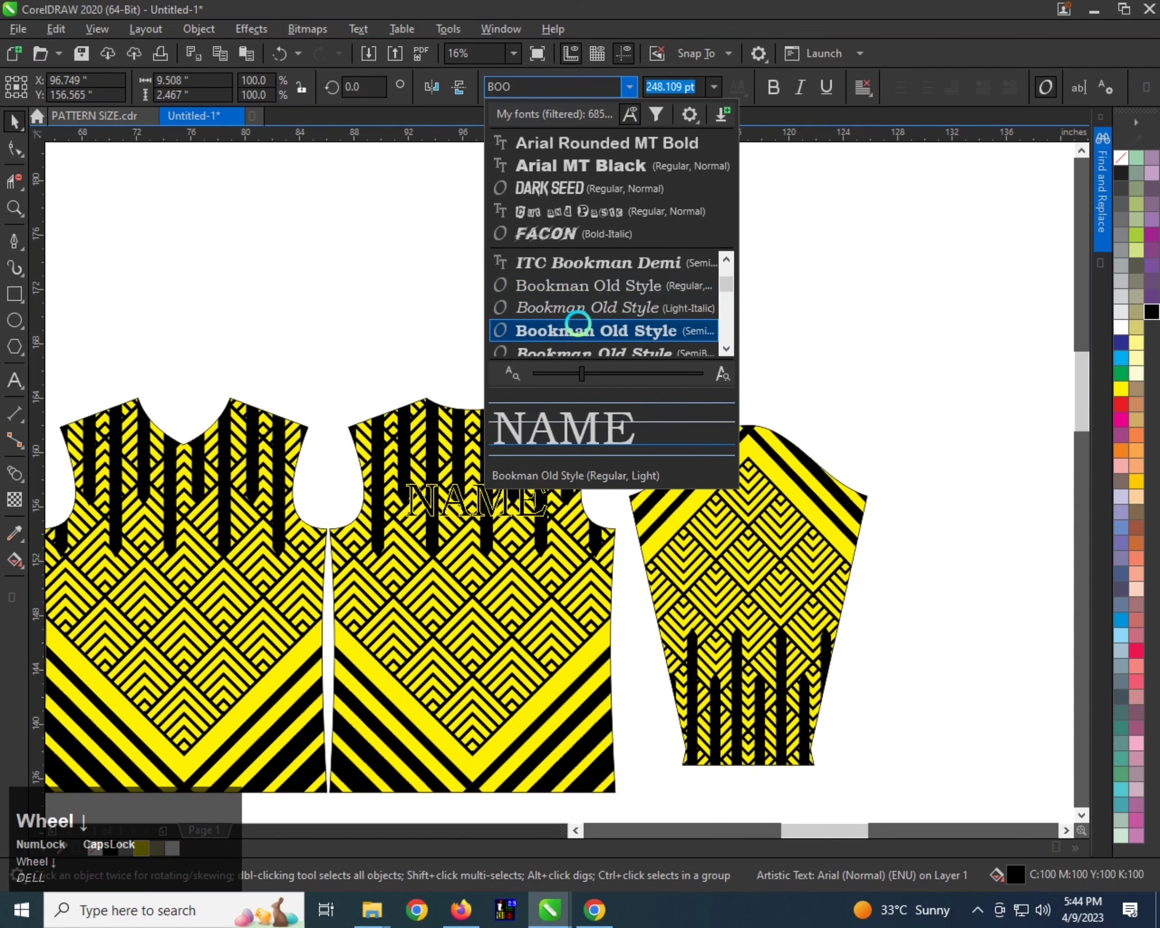
{"action": "scroll", "coordinate": [577, 323], "scroll_direction": "down", "scroll_amount": 3}
{"action": "left_click", "coordinate": [580, 286]}
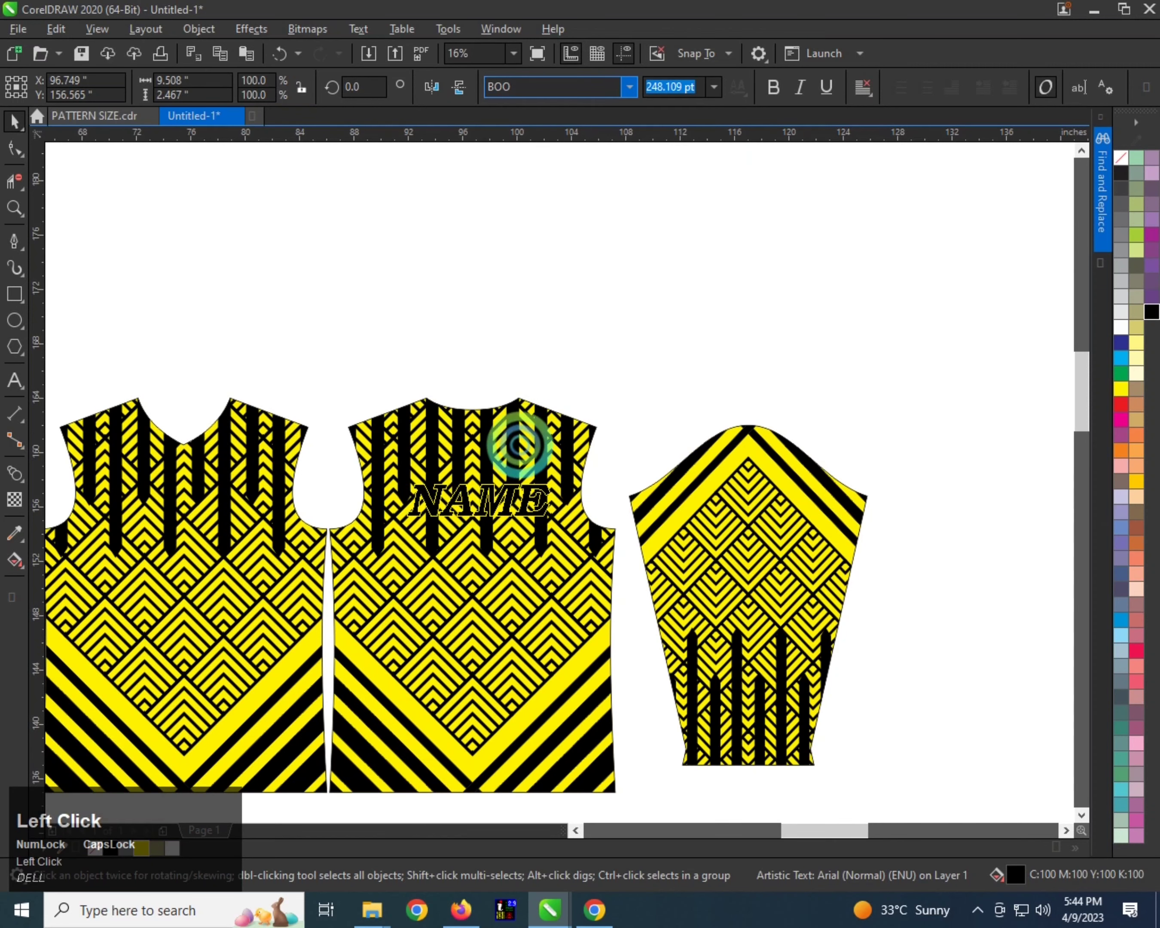
- Set the NAME text's yellow outline to 20 points wide, behind the fill and scaling with the object
{"action": "scroll", "coordinate": [451, 489], "scroll_direction": "up", "scroll_amount": 1}
{"action": "scroll", "coordinate": [449, 490], "scroll_direction": "down", "scroll_amount": 1}
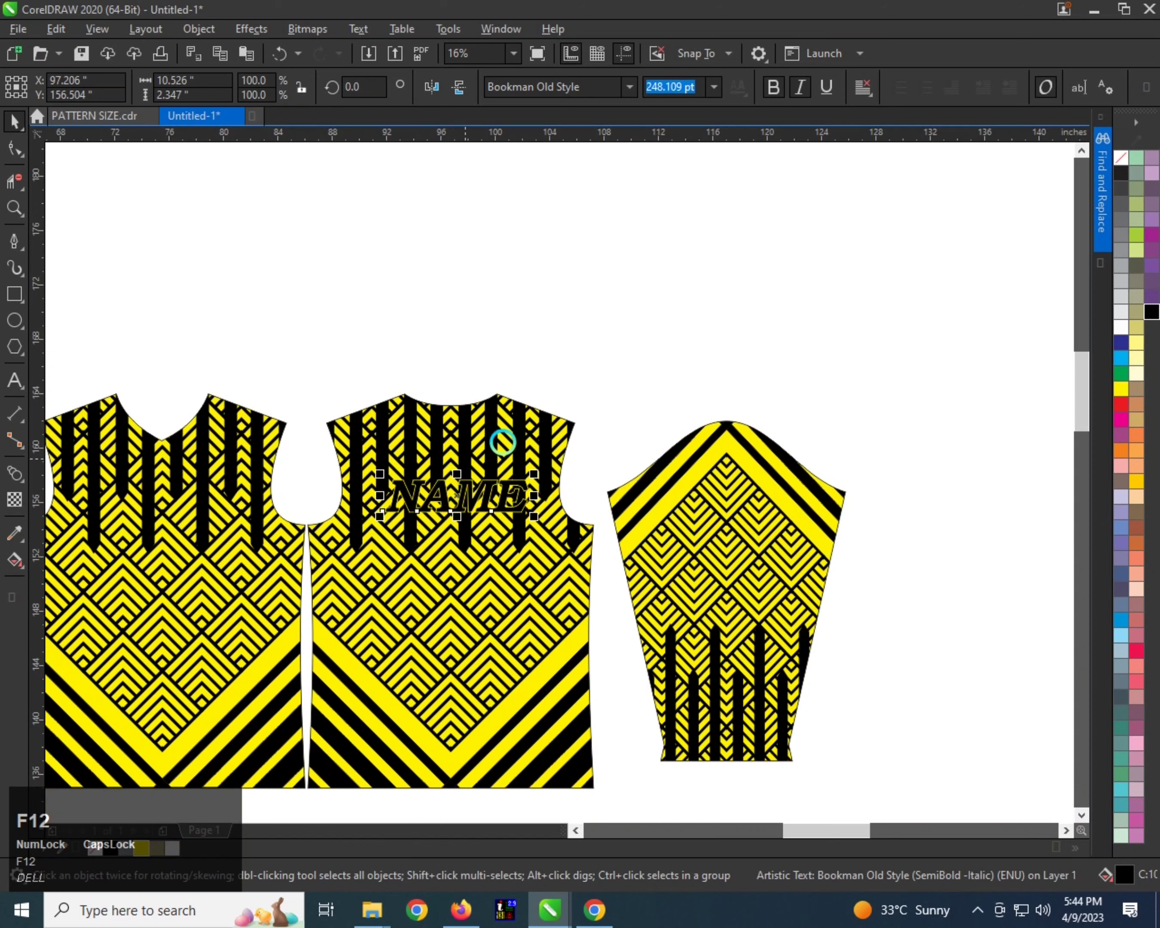
{"action": "key", "text": "F12"}
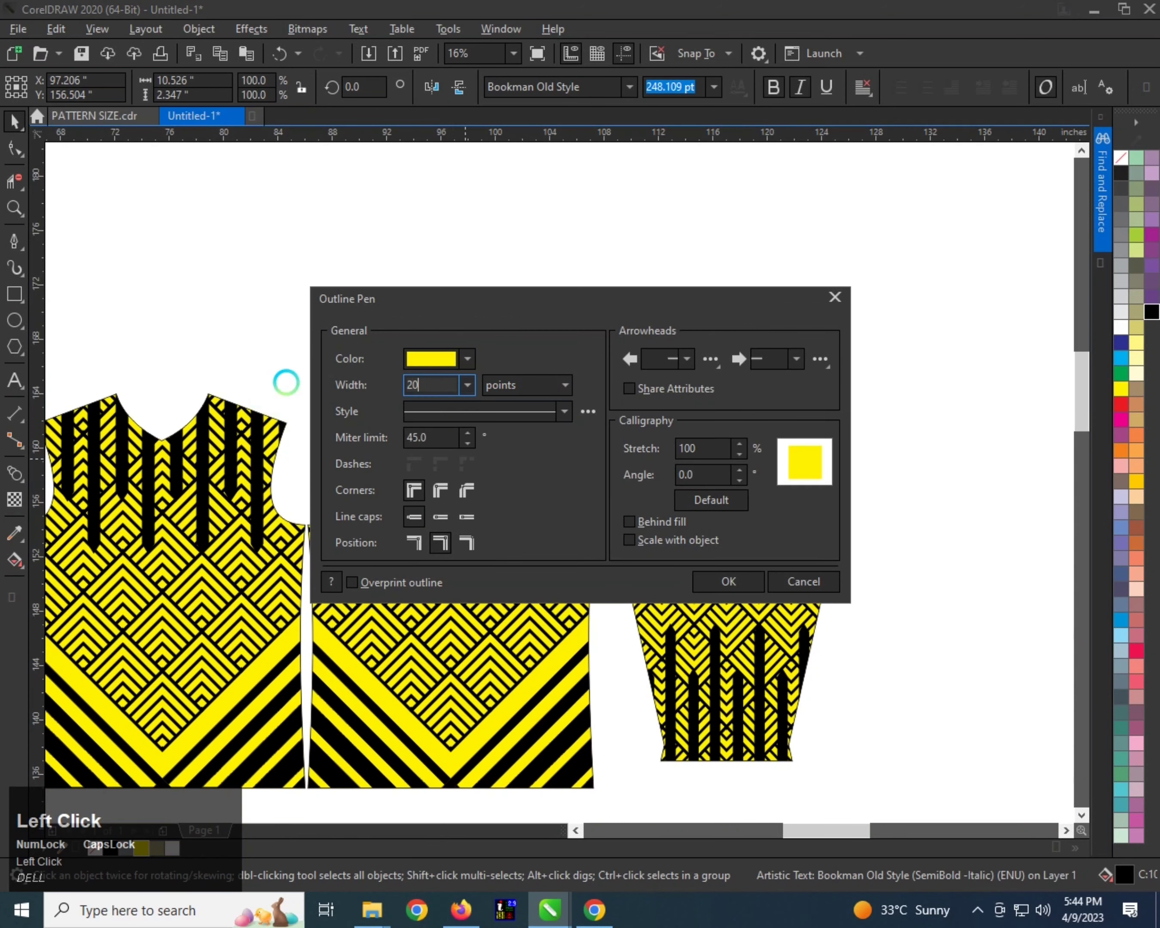
{"action": "left_click", "coordinate": [728, 571]}
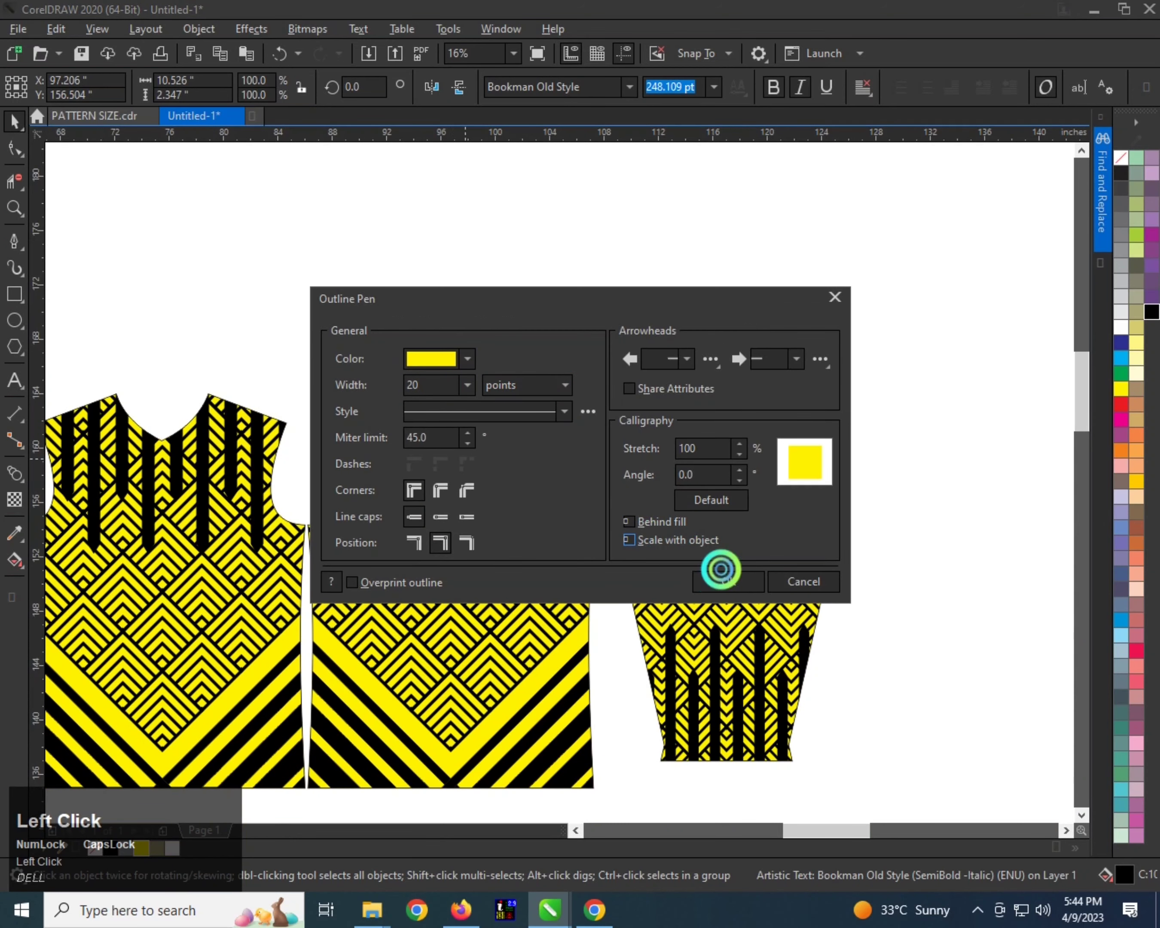
{"action": "scroll", "coordinate": [495, 497], "scroll_direction": "up", "scroll_amount": 1}
{"action": "scroll", "coordinate": [472, 493], "scroll_direction": "down", "scroll_amount": 1}
- Nudge the NAME text slightly upward and center it horizontally on the back piece
{"action": "left_click", "coordinate": [473, 459], "text": "shift"}
{"action": "key", "text": "c"}
{"action": "left_click", "coordinate": [362, 531]}
{"action": "scroll", "coordinate": [453, 487], "scroll_direction": "up", "scroll_amount": 1}
{"action": "left_click", "coordinate": [461, 482]}
{"action": "left_click_drag", "start_coordinate": [461, 482], "coordinate": [461, 472]}
{"action": "scroll", "coordinate": [461, 469], "scroll_direction": "down", "scroll_amount": 1}
{"action": "key", "text": "c"}
- Copy the NAME text straight down to about Y 150.94 in and change the copy to "21"
{"action": "left_click_drag", "start_coordinate": [298, 353], "coordinate": [575, 510]}
{"action": "right_click", "coordinate": [471, 555], "text": "shift"}
{"action": "left_click_drag", "start_coordinate": [473, 477], "coordinate": [471, 555]}
{"action": "scroll", "coordinate": [471, 555], "scroll_direction": "up", "scroll_amount": 1}
{"action": "key", "text": "ctrl+space"}
{"action": "double_click", "coordinate": [471, 555]}
{"action": "type", "text": "2"}
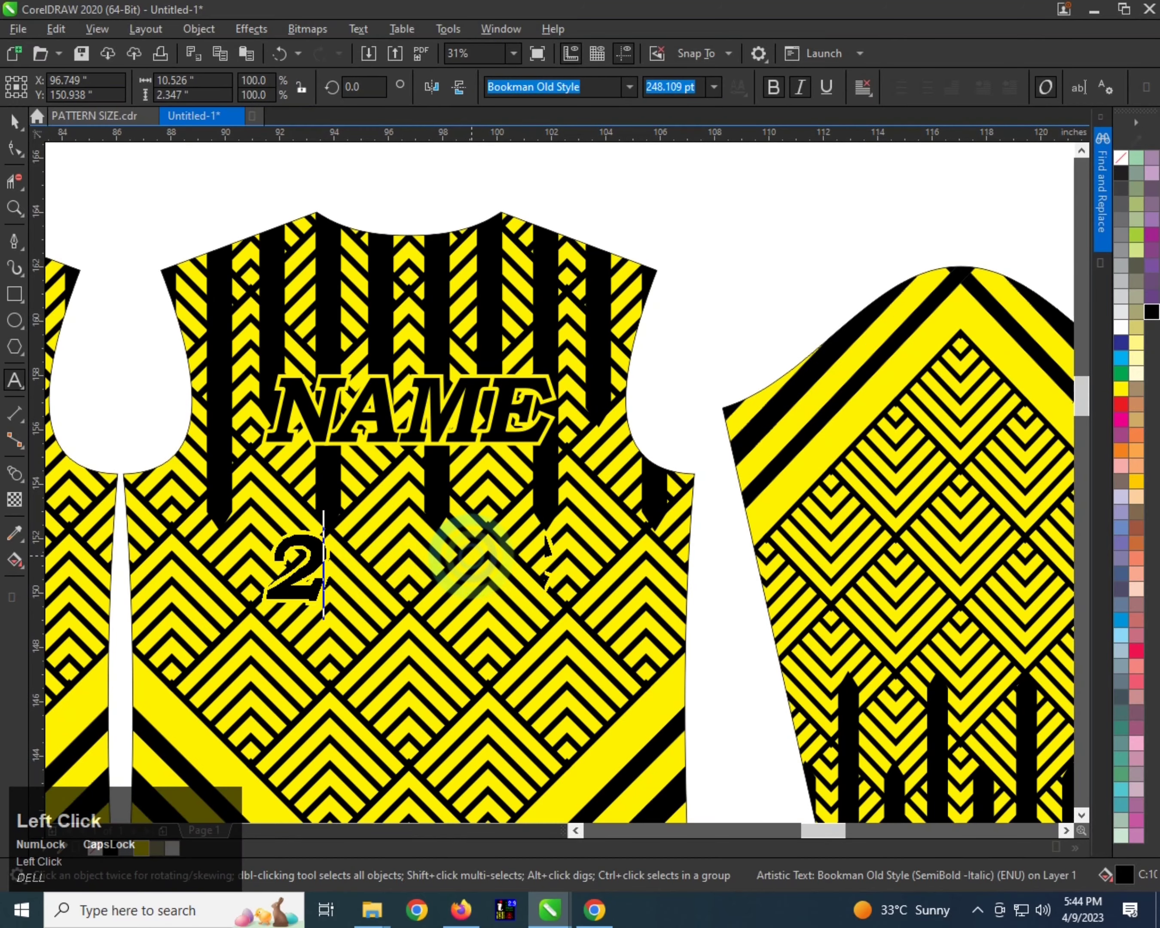
{"action": "type", "text": "1"}
{"action": "key", "text": "ctrl+space"}
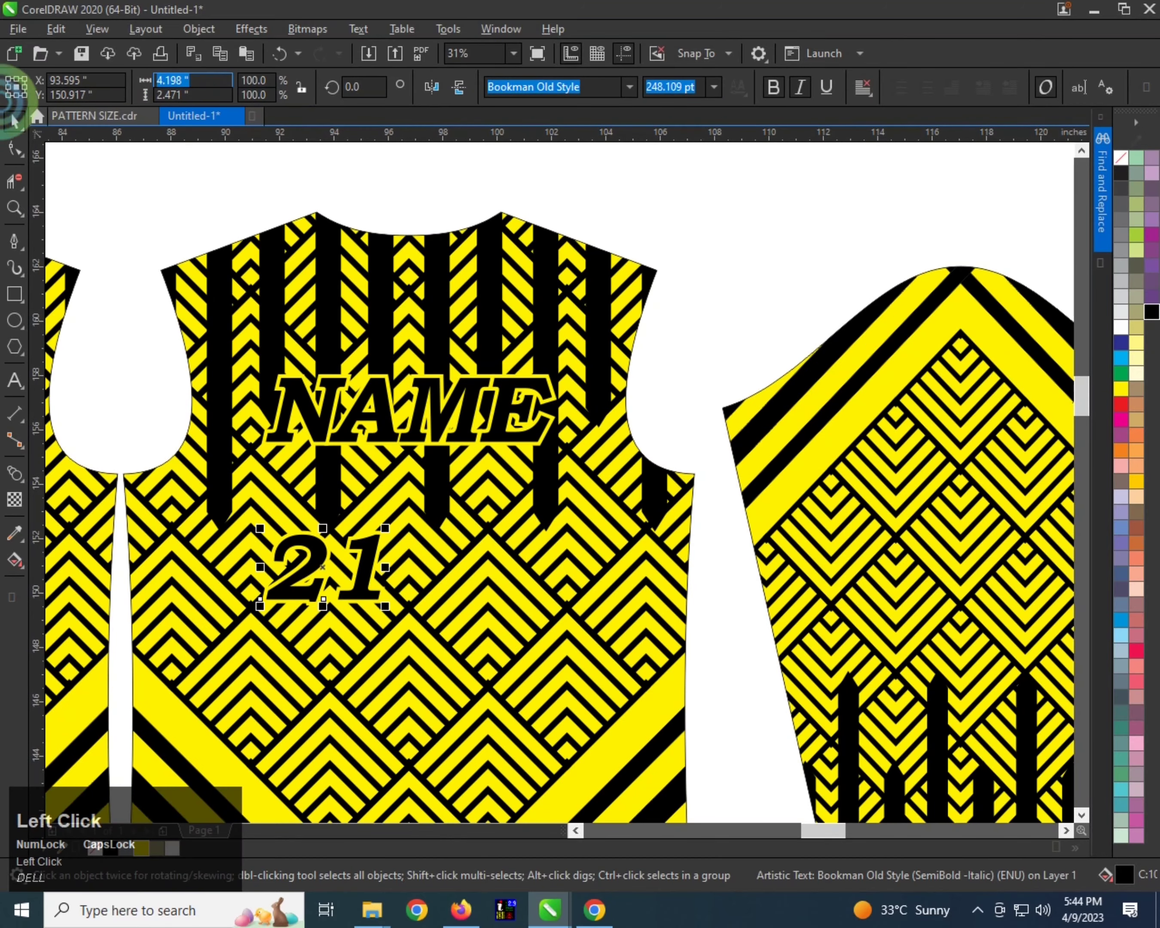
- Resize the number 21 to 10 in wide by 9 in high and center it below the name on the back piece
{"action": "key", "text": "Tab"}
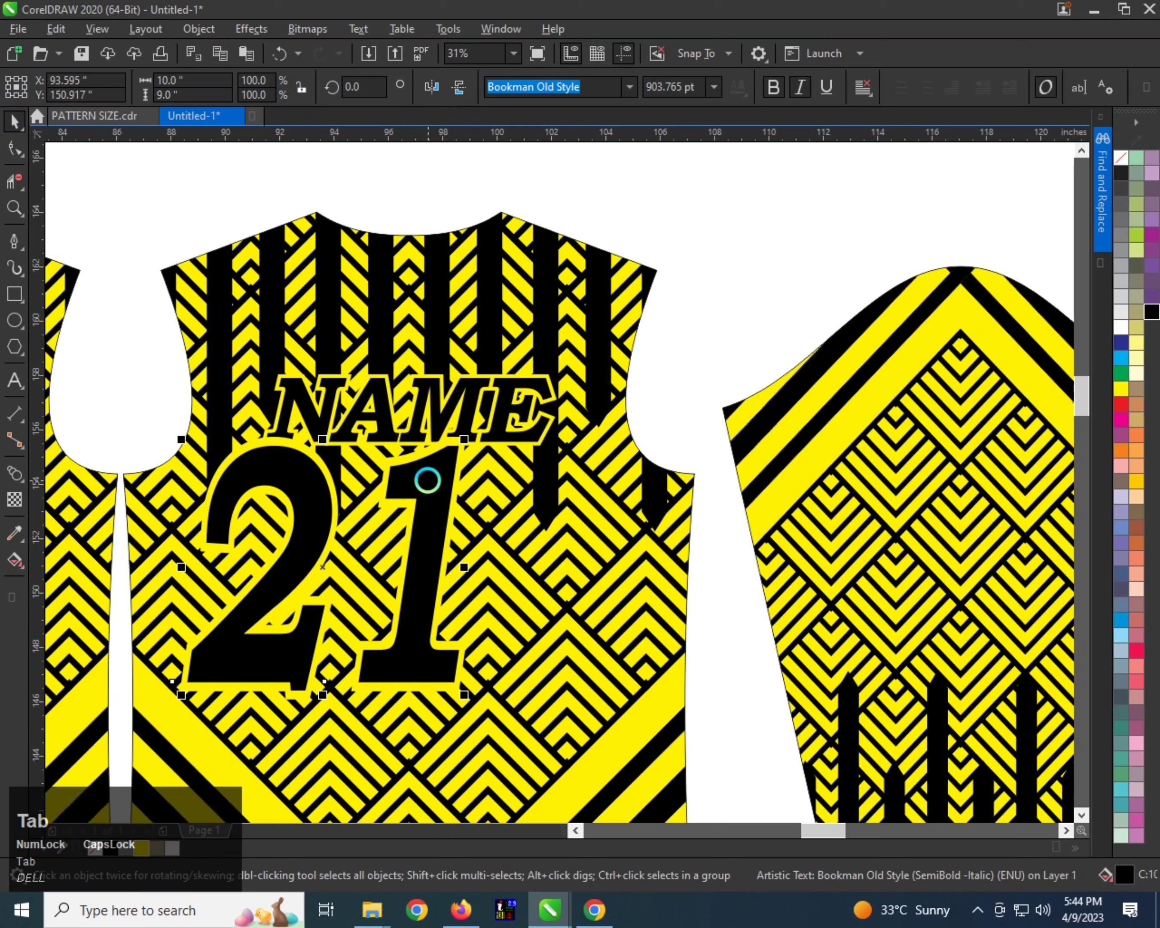
{"action": "left_click_drag", "start_coordinate": [427, 479], "coordinate": [510, 511]}
{"action": "left_click", "coordinate": [507, 341], "text": "shift"}
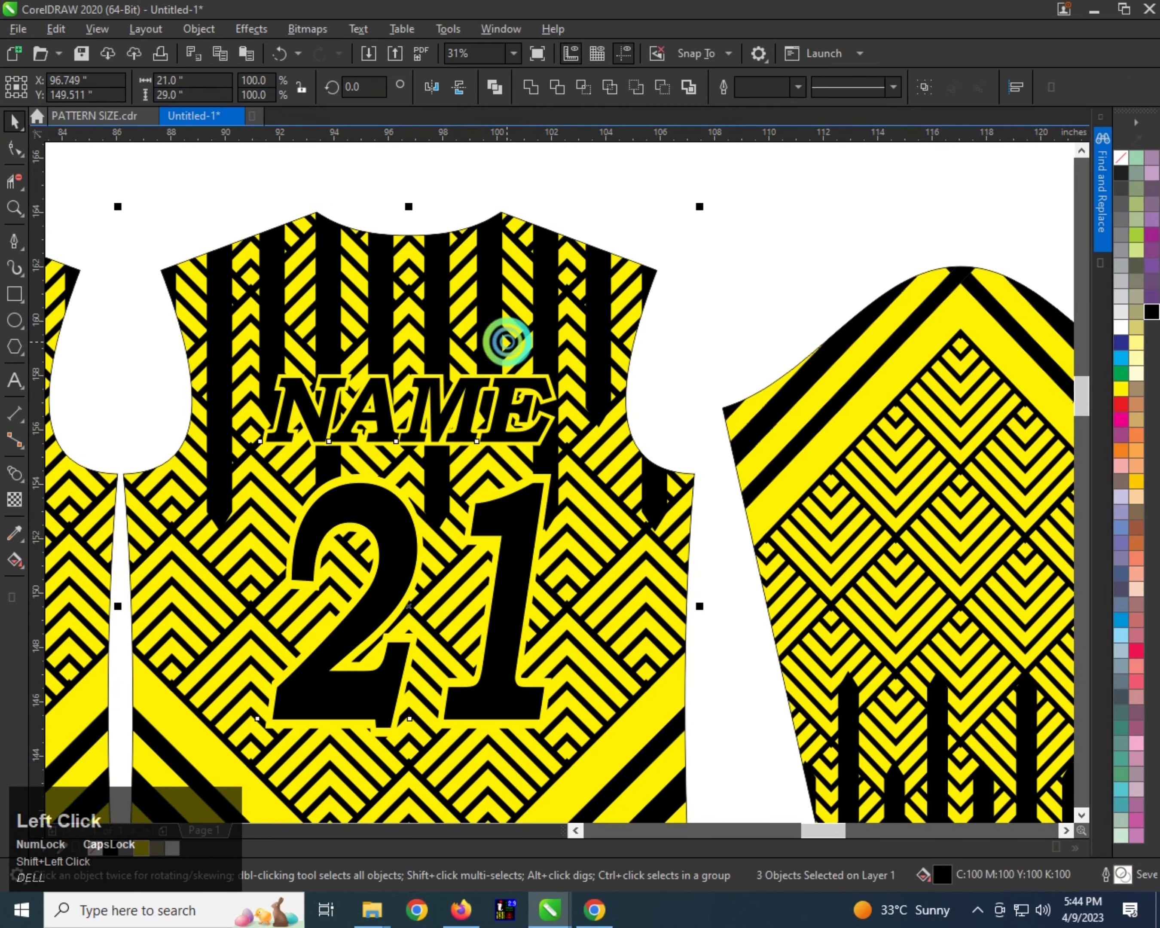
- Examine the complete jersey layout with both sleeves, front and back in a full-screen preview
{"action": "scroll", "coordinate": [507, 343], "scroll_direction": "up", "scroll_amount": 3}
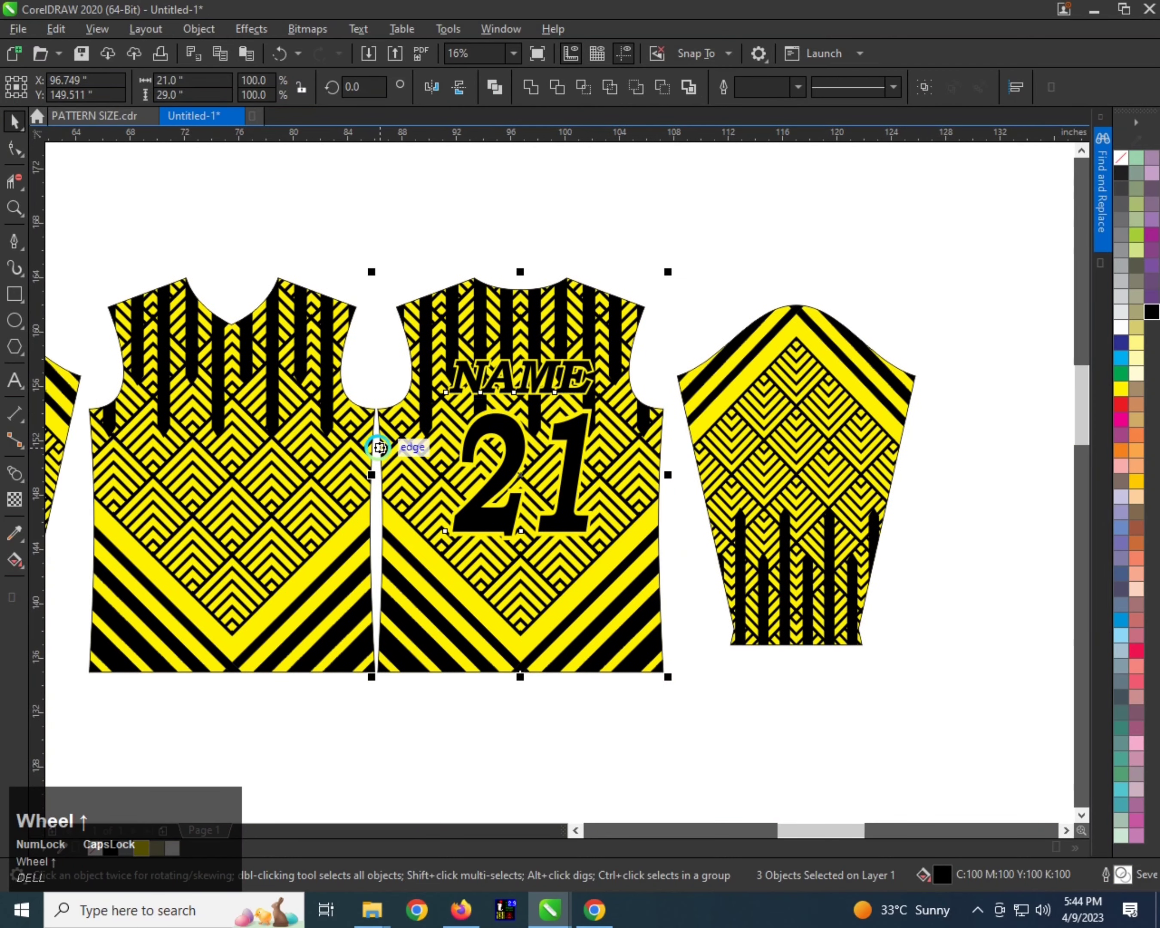
{"action": "scroll", "coordinate": [379, 447], "scroll_direction": "up", "scroll_amount": 2}
{"action": "key", "text": "F2"}
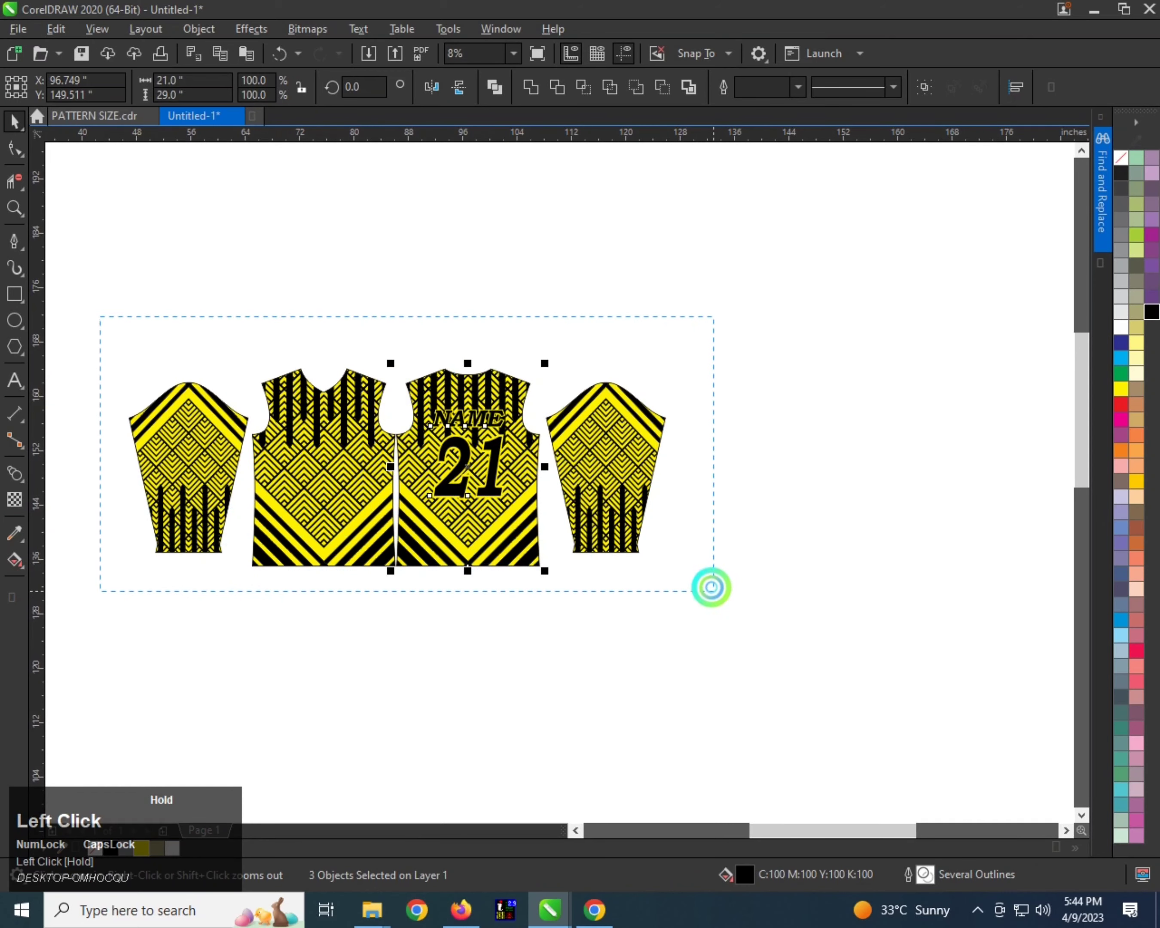
{"action": "left_click_drag", "start_coordinate": [713, 591], "coordinate": [713, 591]}
{"action": "key", "text": "F9"}
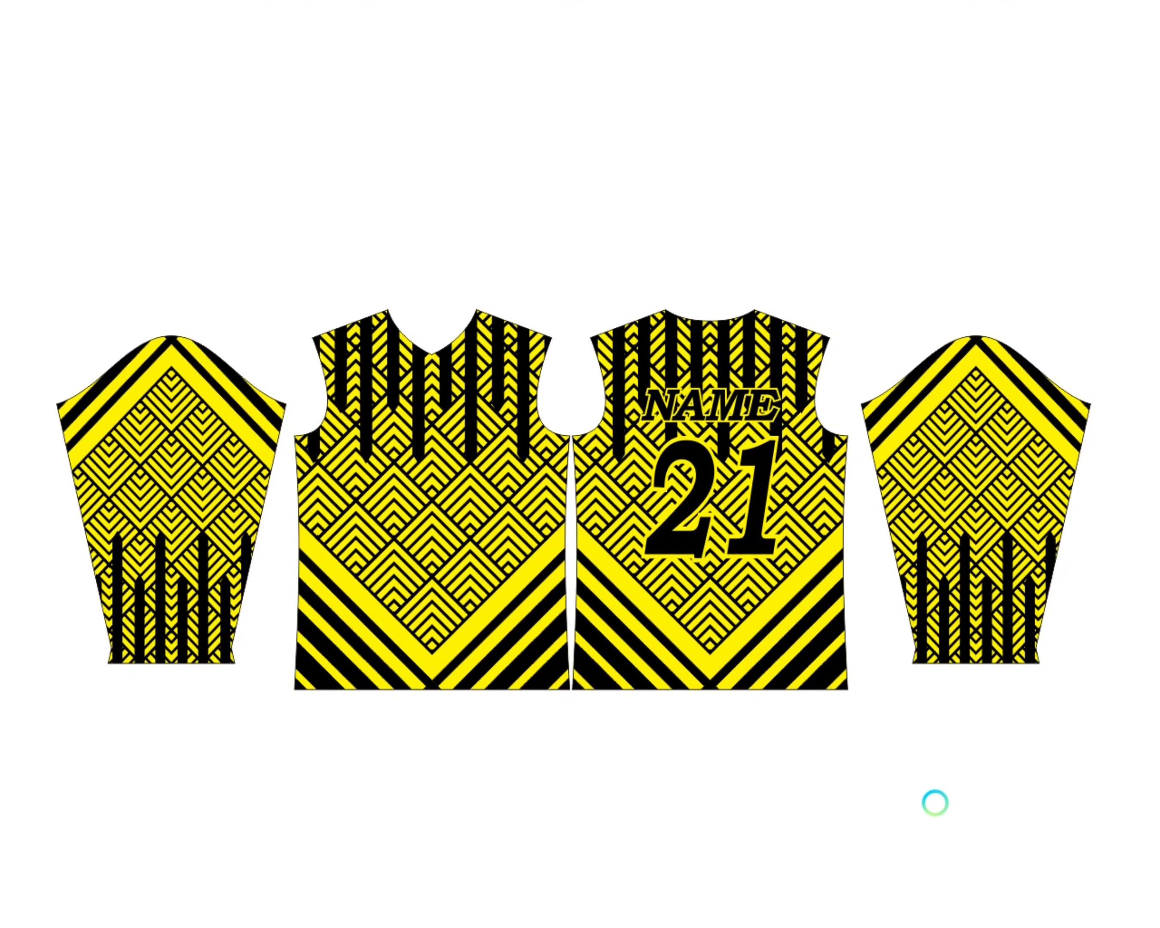
{"action": "key", "text": "ctrl"}
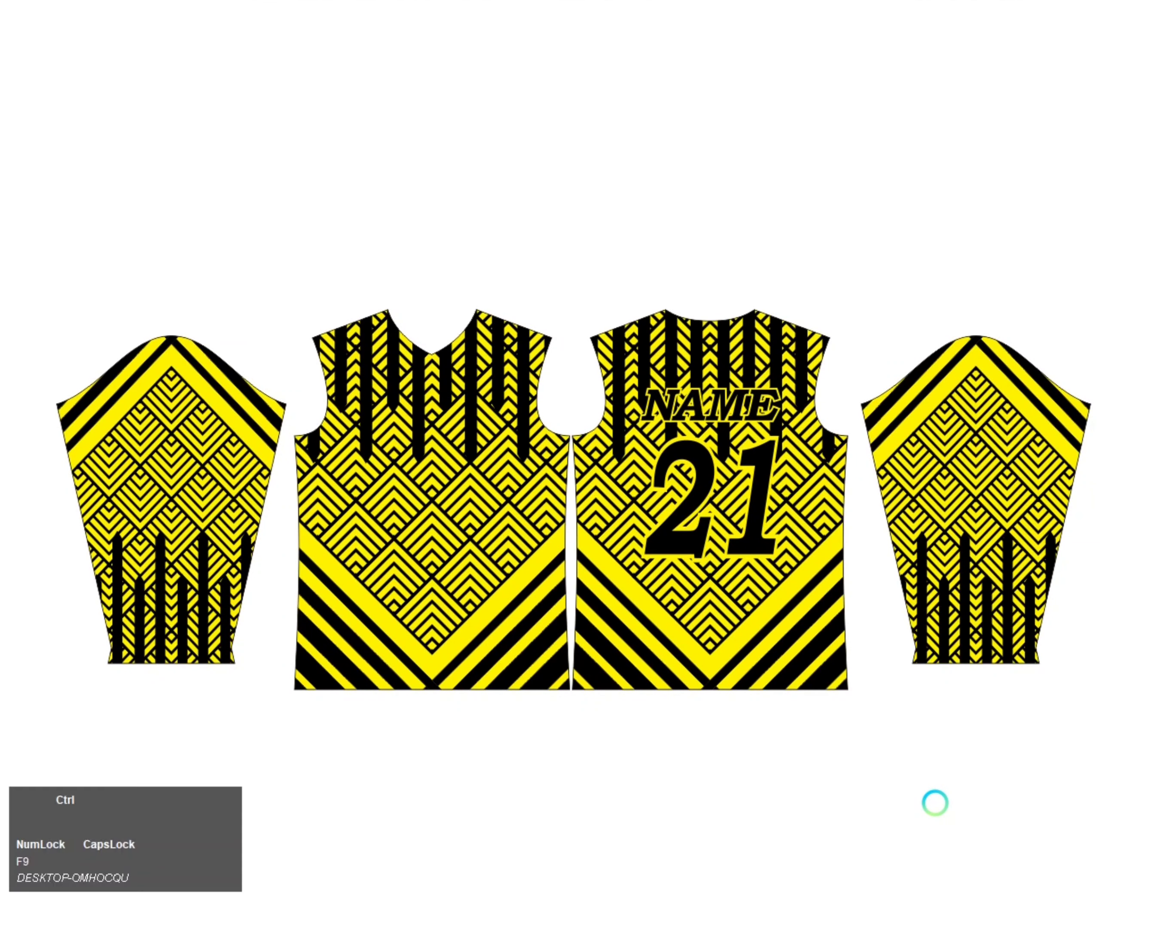